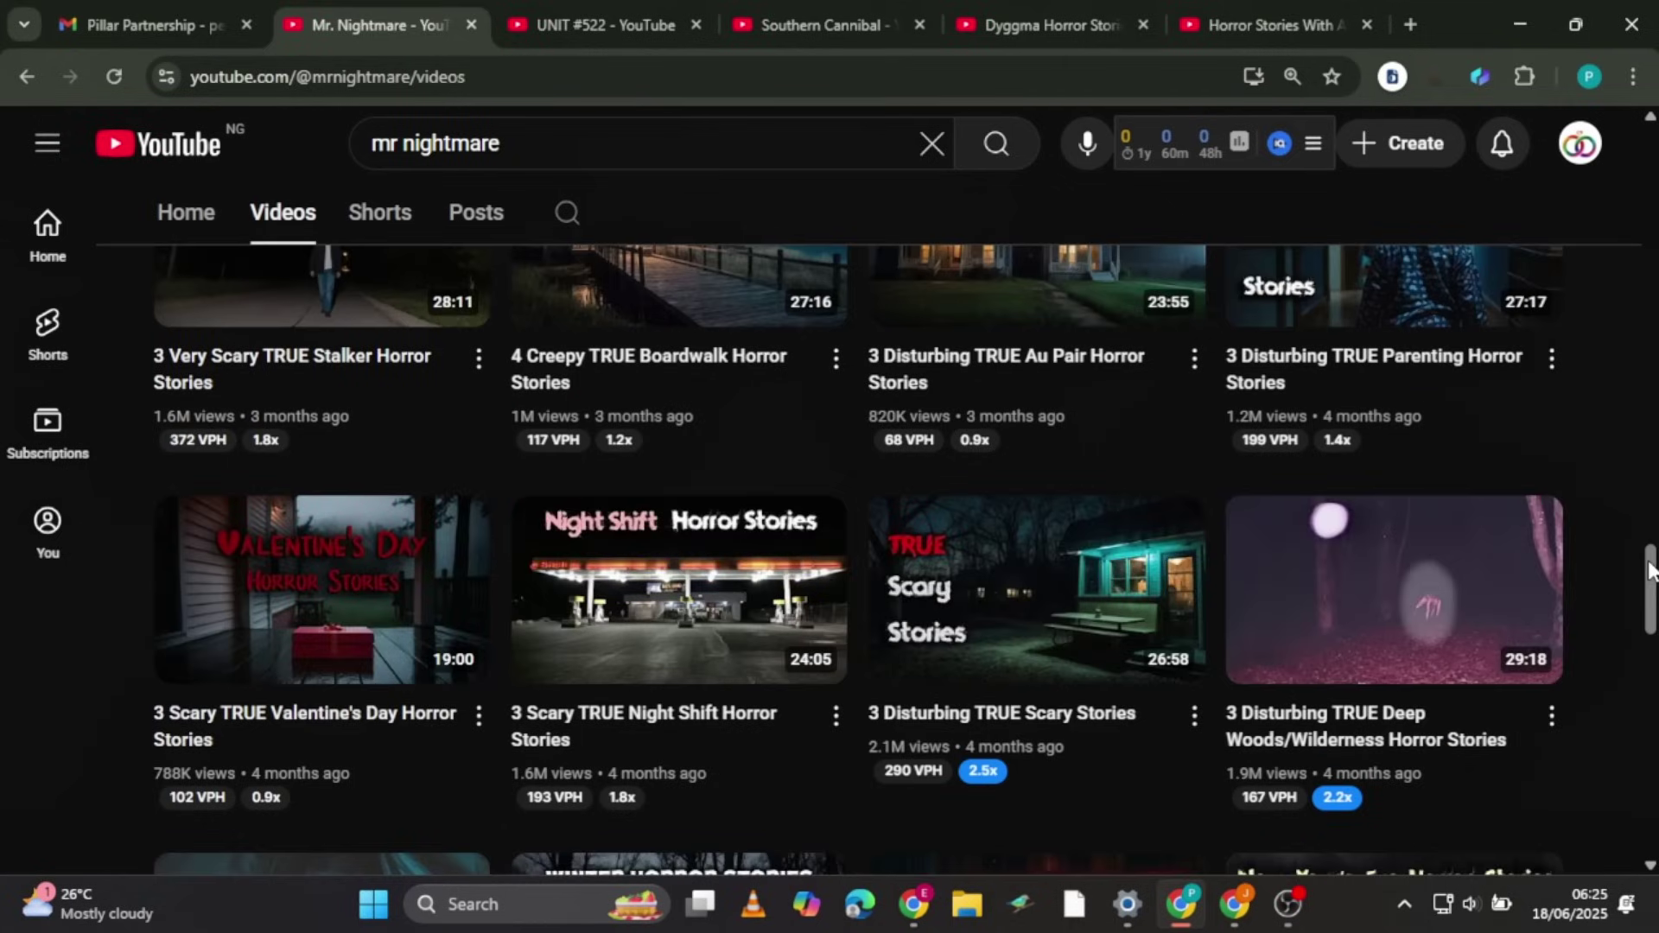
Look through the video list of the Mr. Nightmare YouTube channel as a reference for horror stories.
scroll(1650, 571, "down", 8)
key("ctrl+Tab")
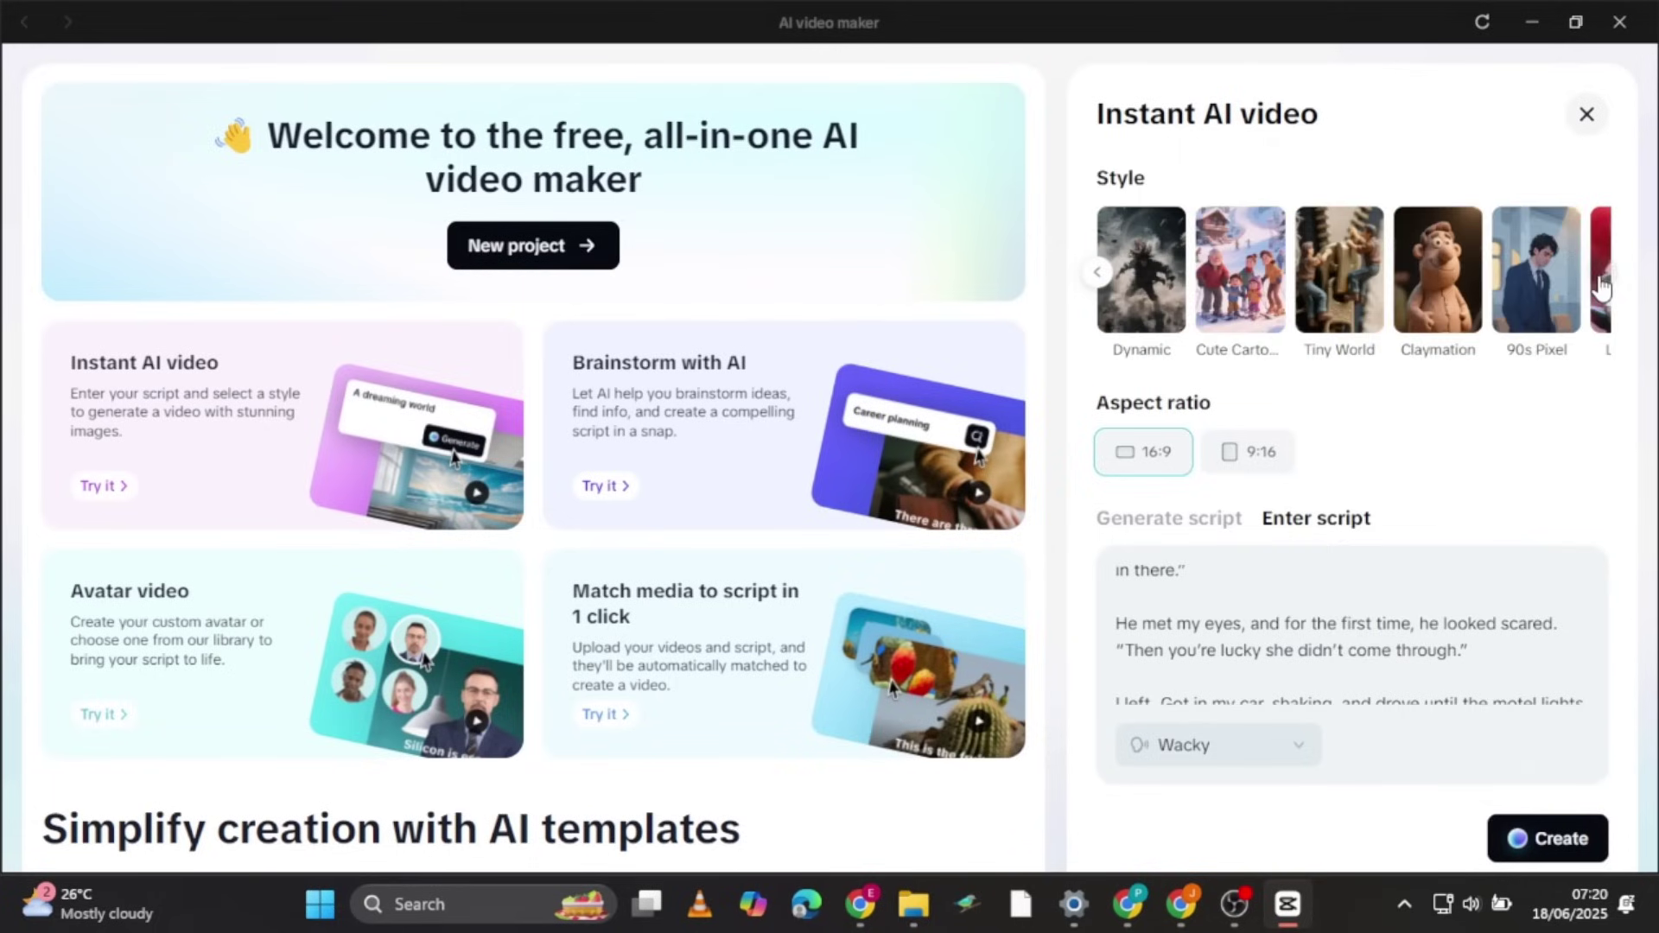
Try the Horror style and the neighbouring Spooky style for the instant AI video.
left_click(1602, 276)
left_click(1601, 276)
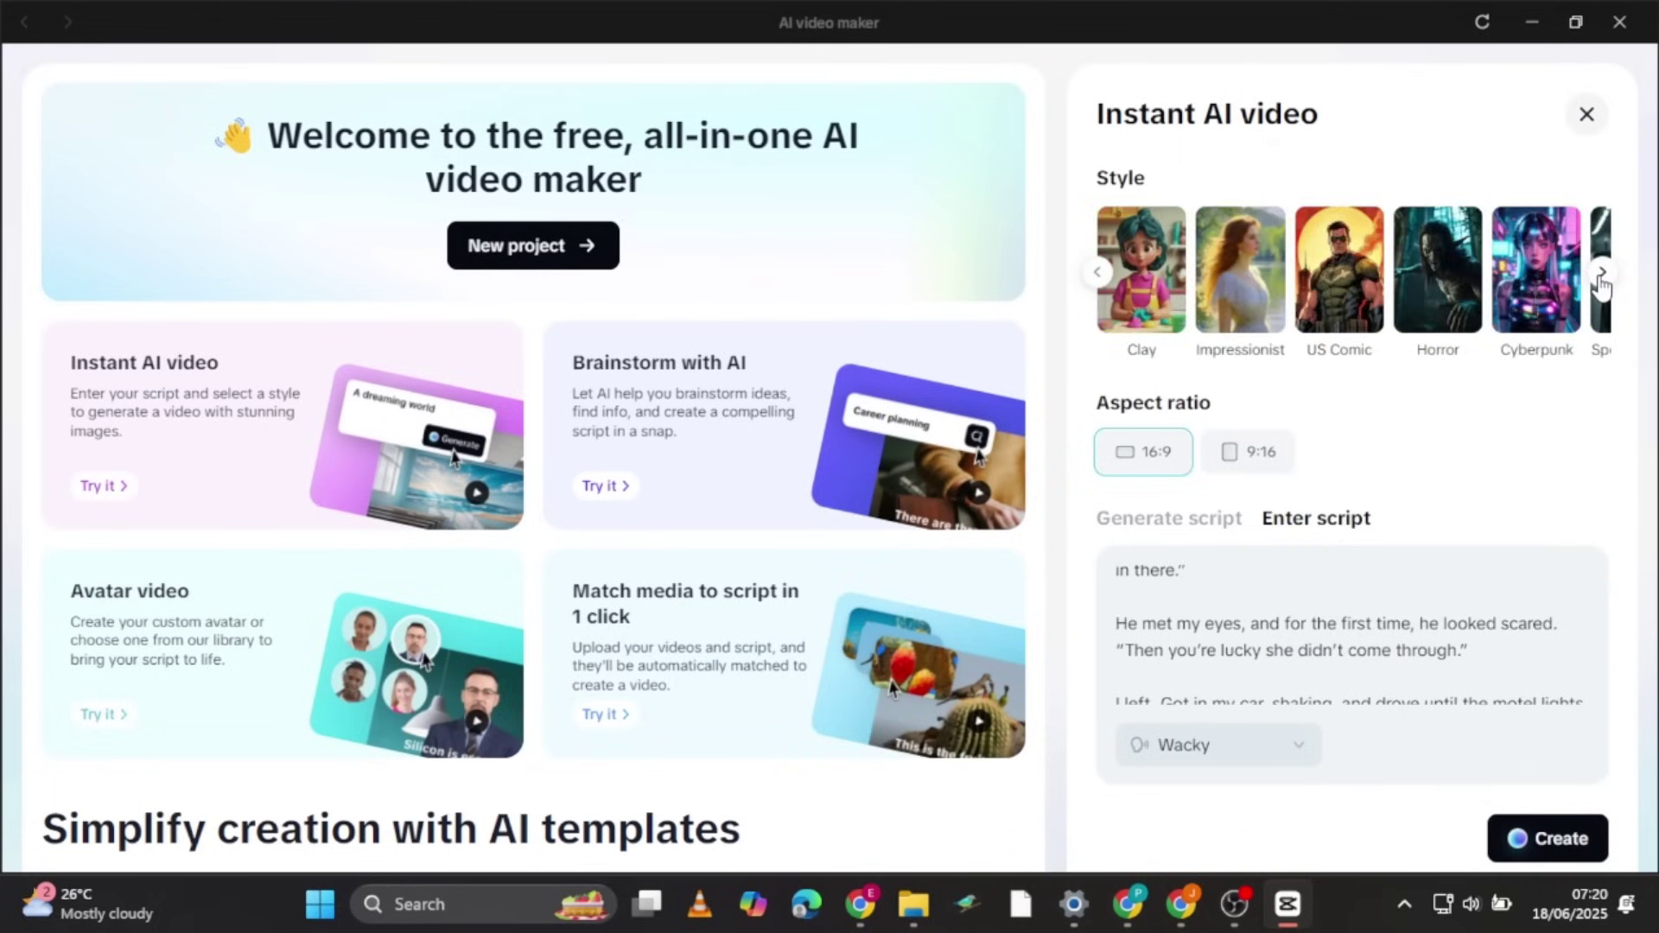
left_click(1448, 305)
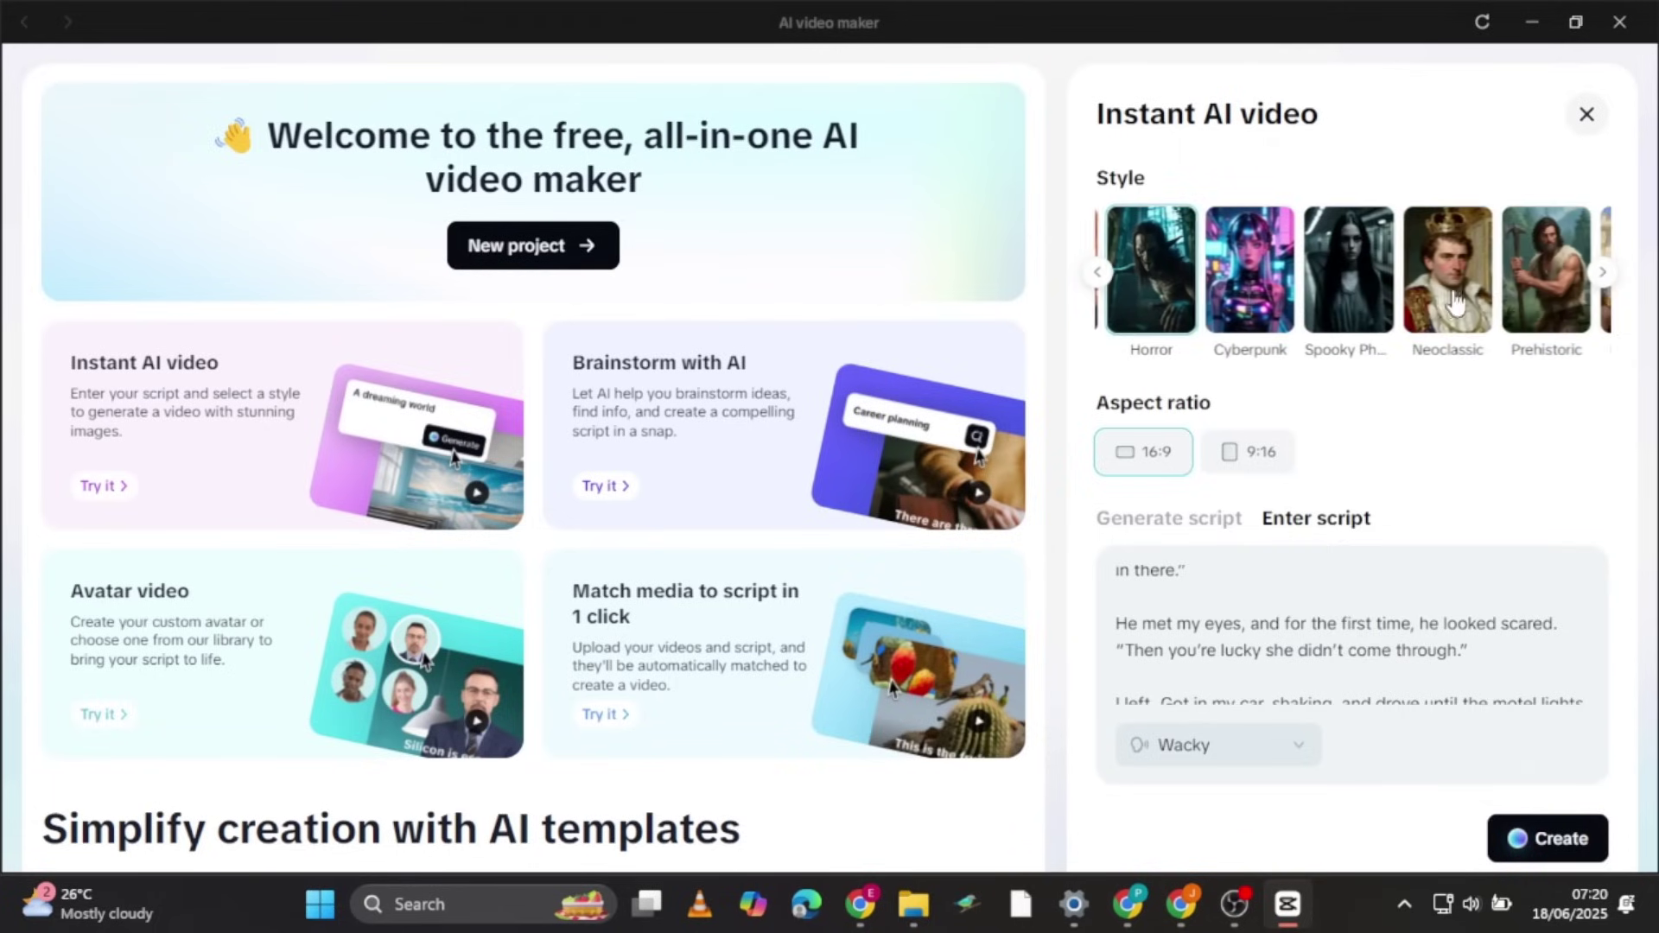
left_click(1337, 300)
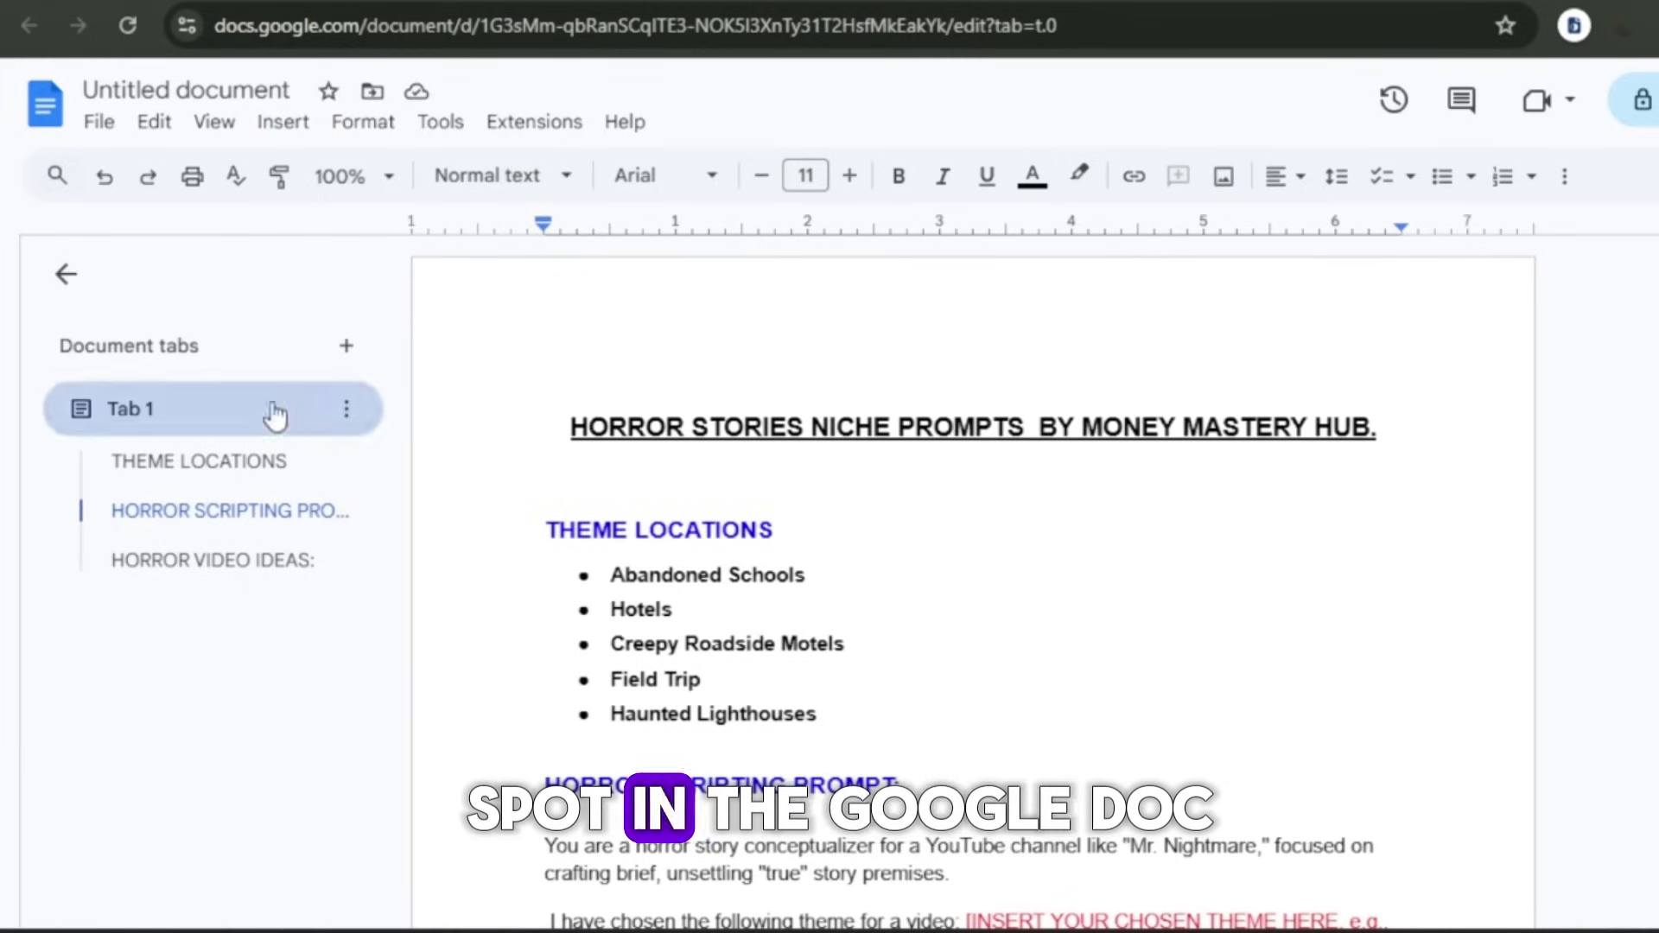
Examine the theme locations, horror video ideas and horror scripting prompt sections of the prompts document.
left_click(342, 460)
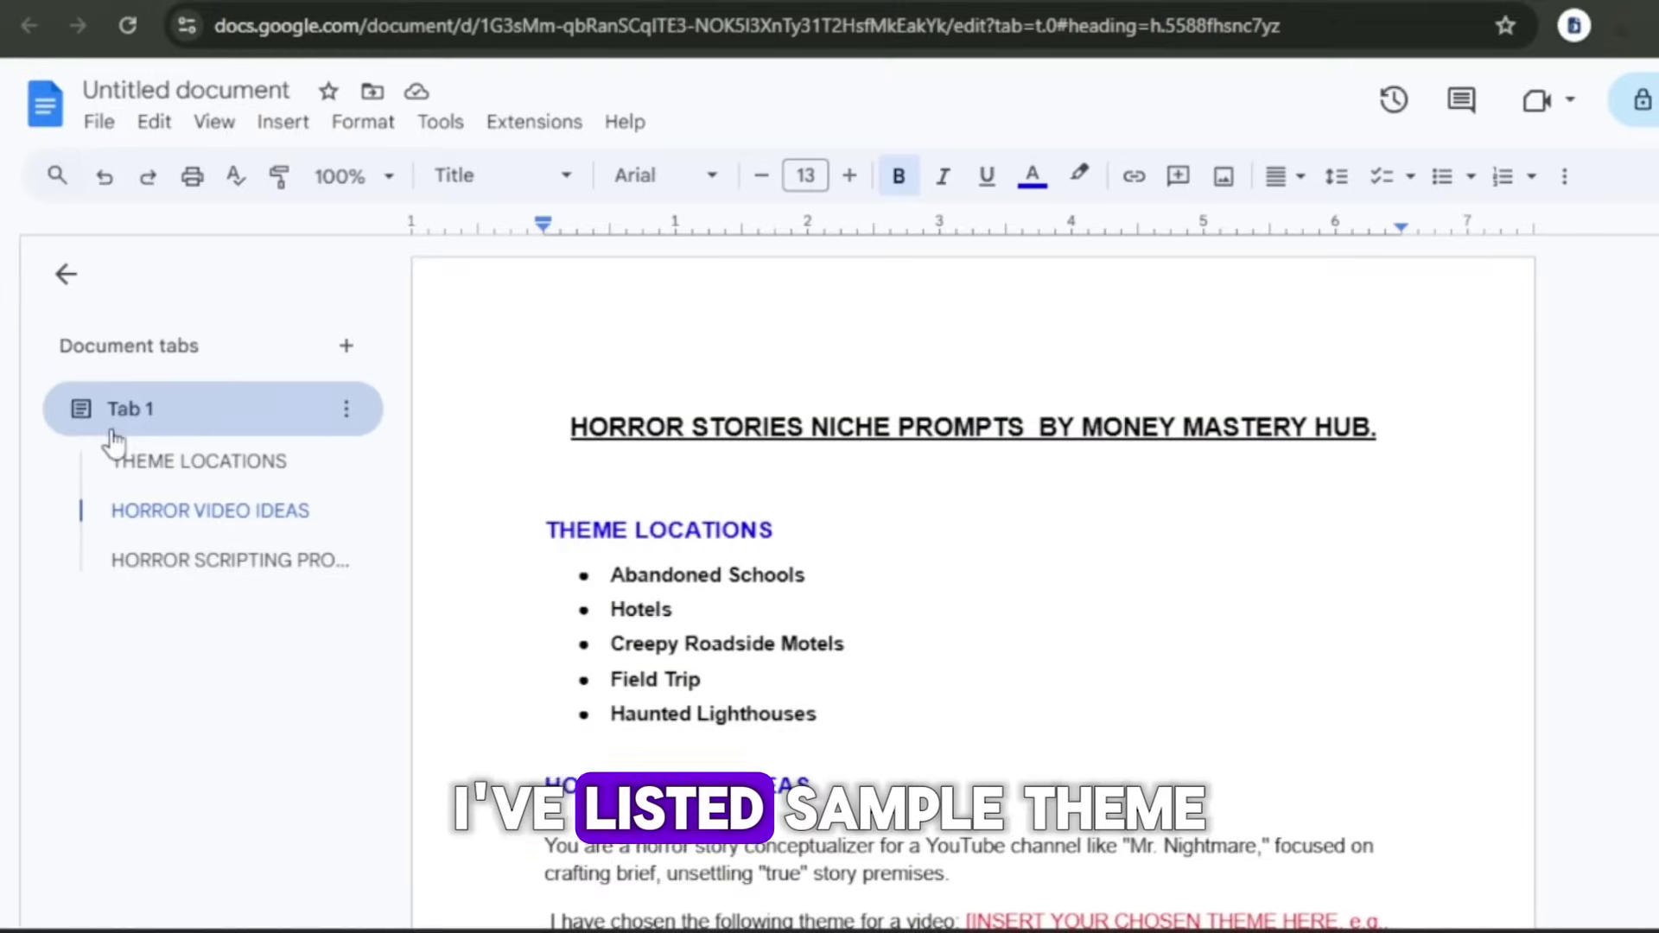
left_click(131, 462)
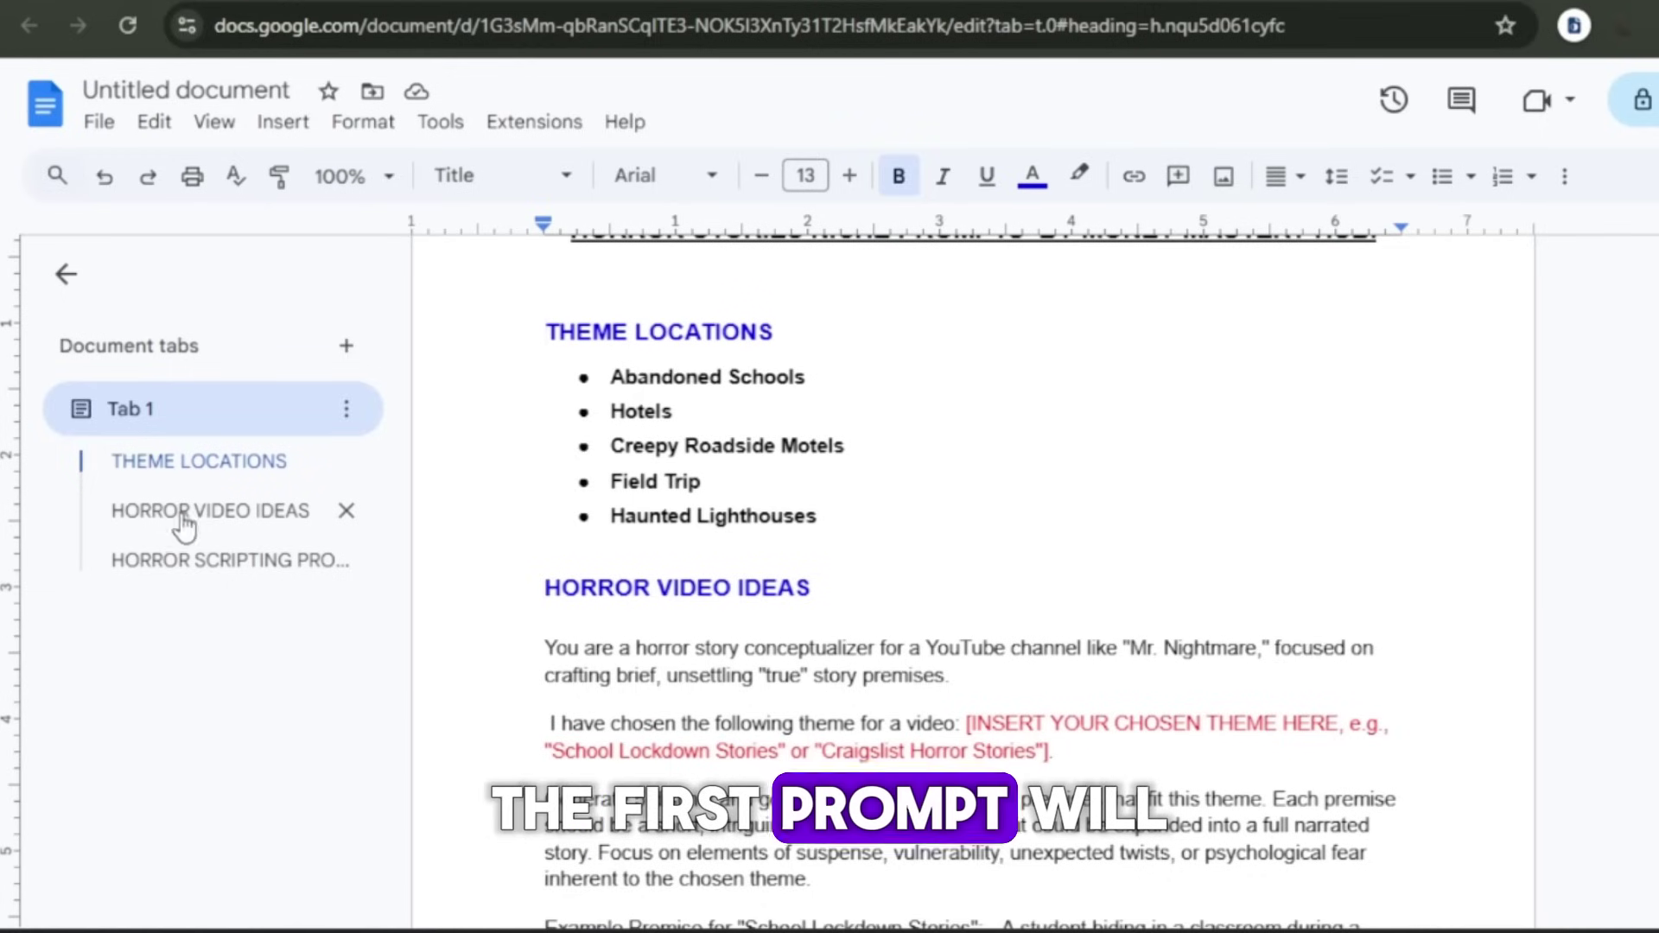
left_click(185, 516)
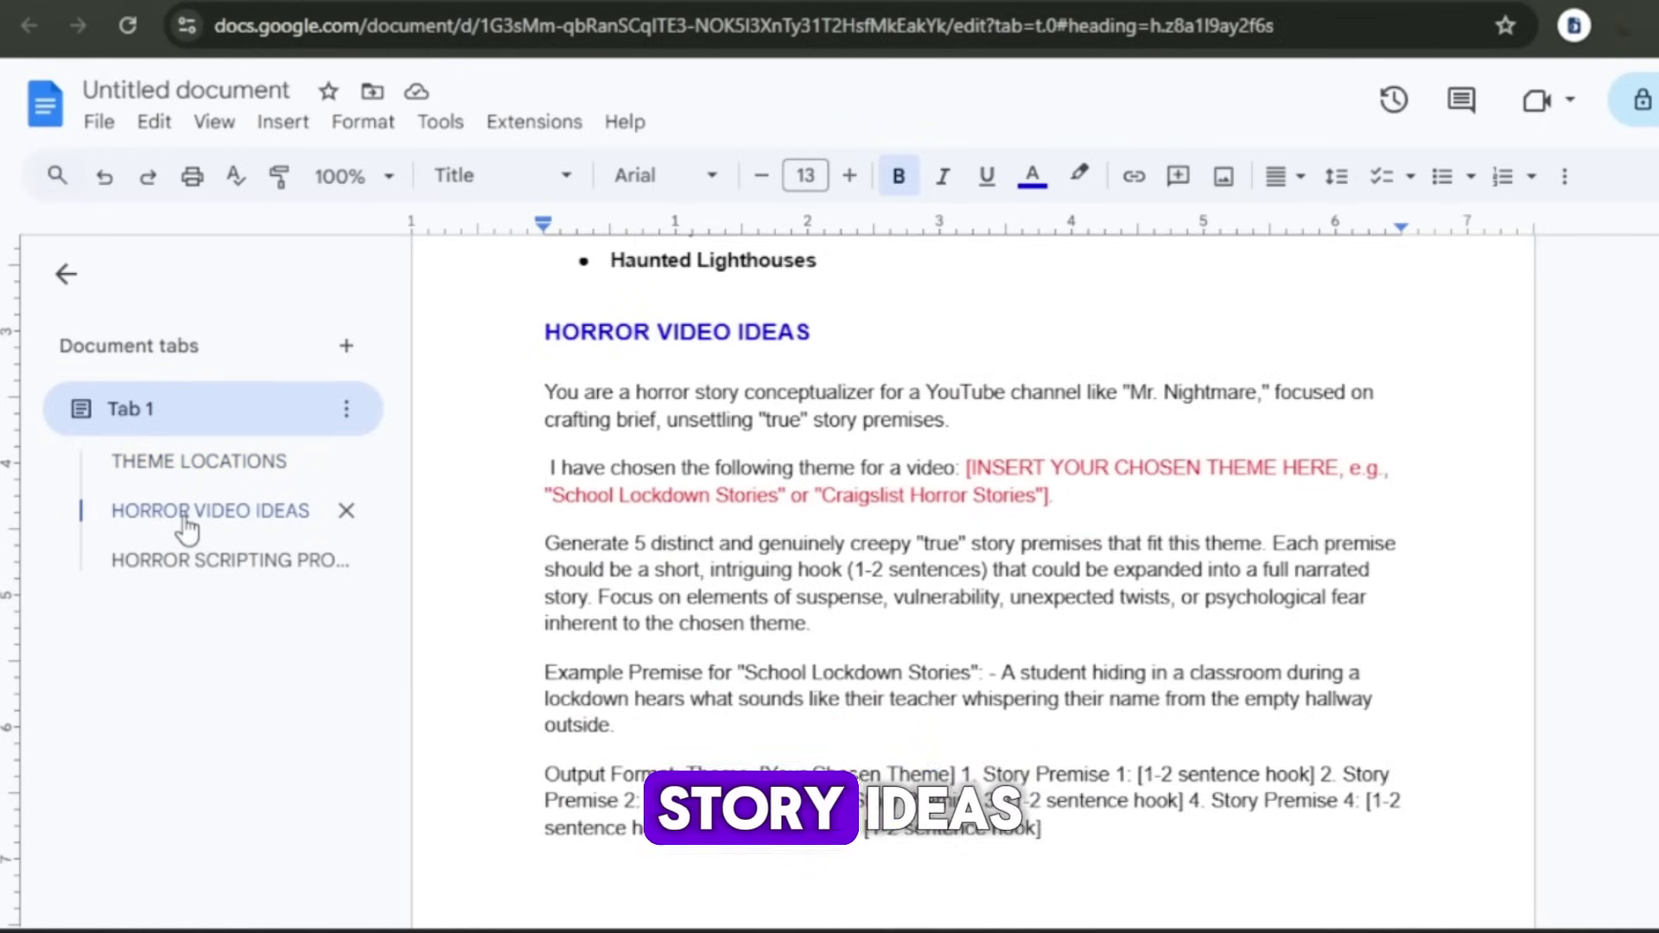
left_click(178, 569)
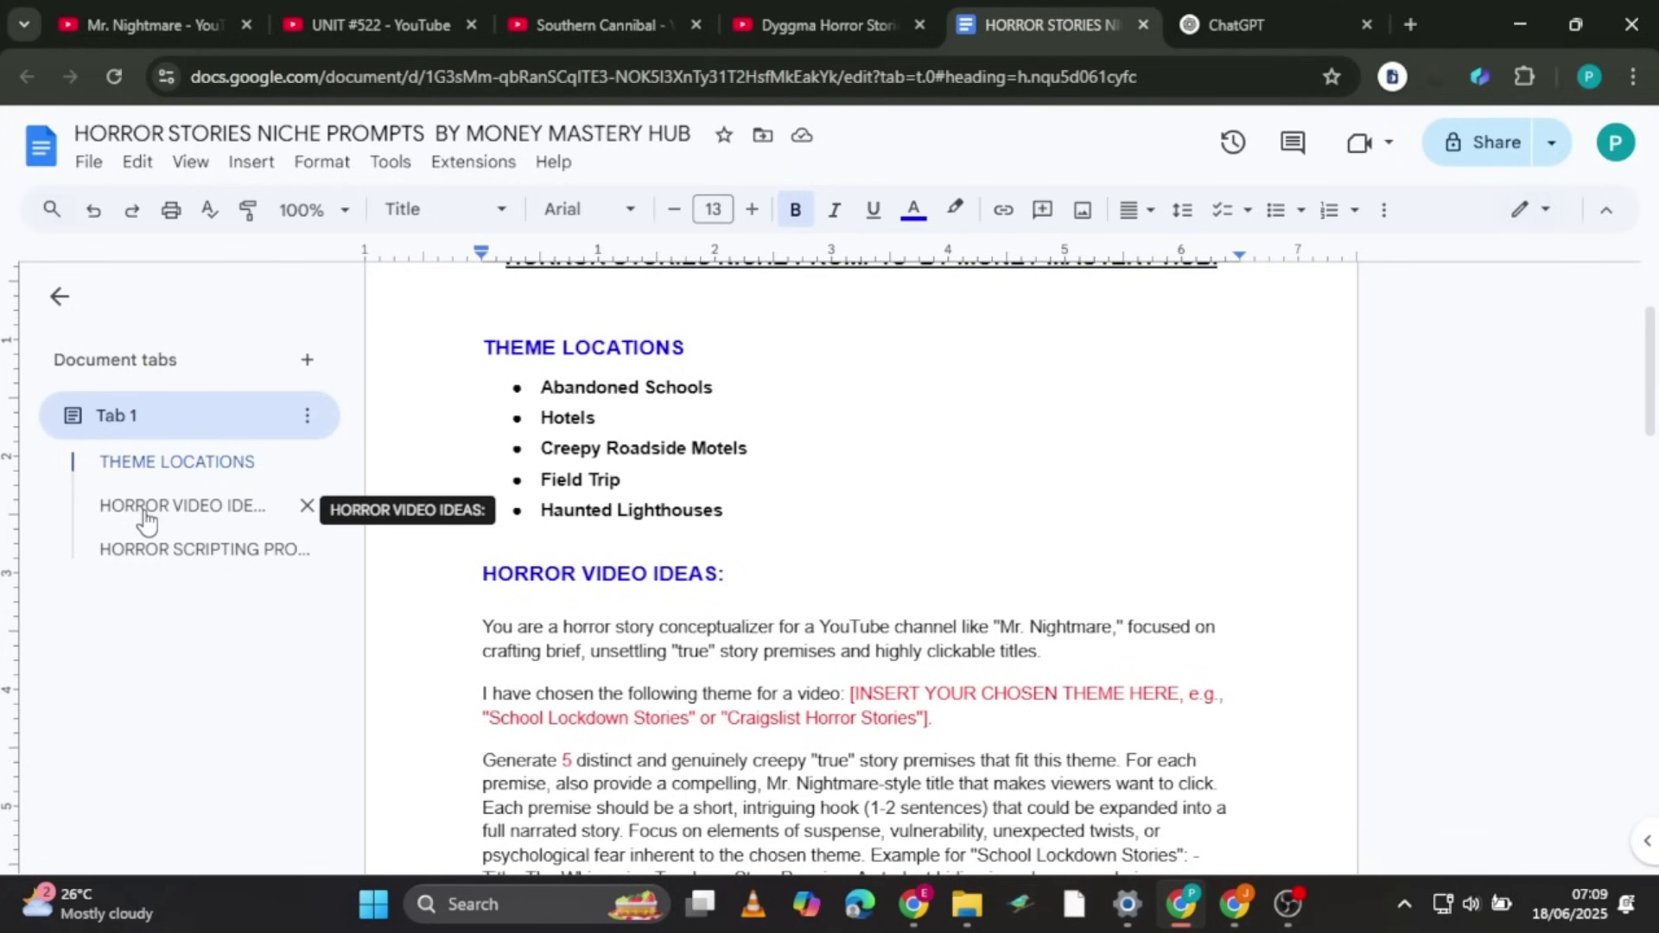
left_click(146, 519)
left_click(155, 553)
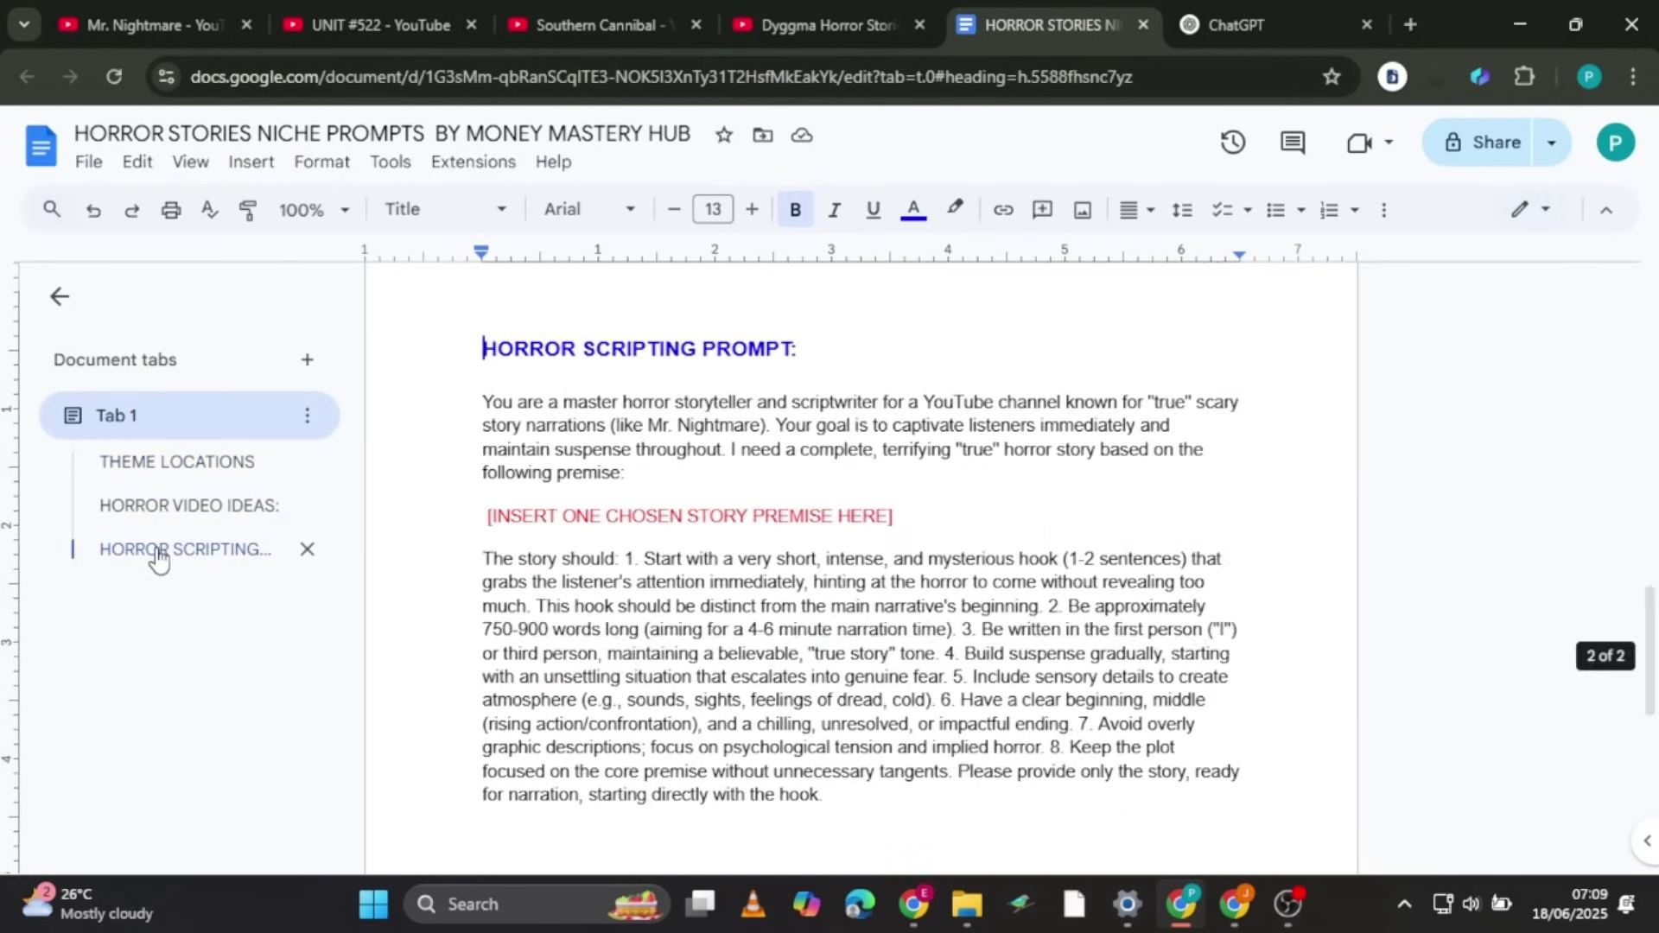
Copy the Horror Video Ideas prompt into ChatGPT, fill in "Hotel stories" as the theme and 10 as the premise count, and submit it.
left_click(189, 505)
left_click_drag(482, 400, 574, 837)
key("ctrl+c")
left_click(1236, 24)
key("ctrl+v")
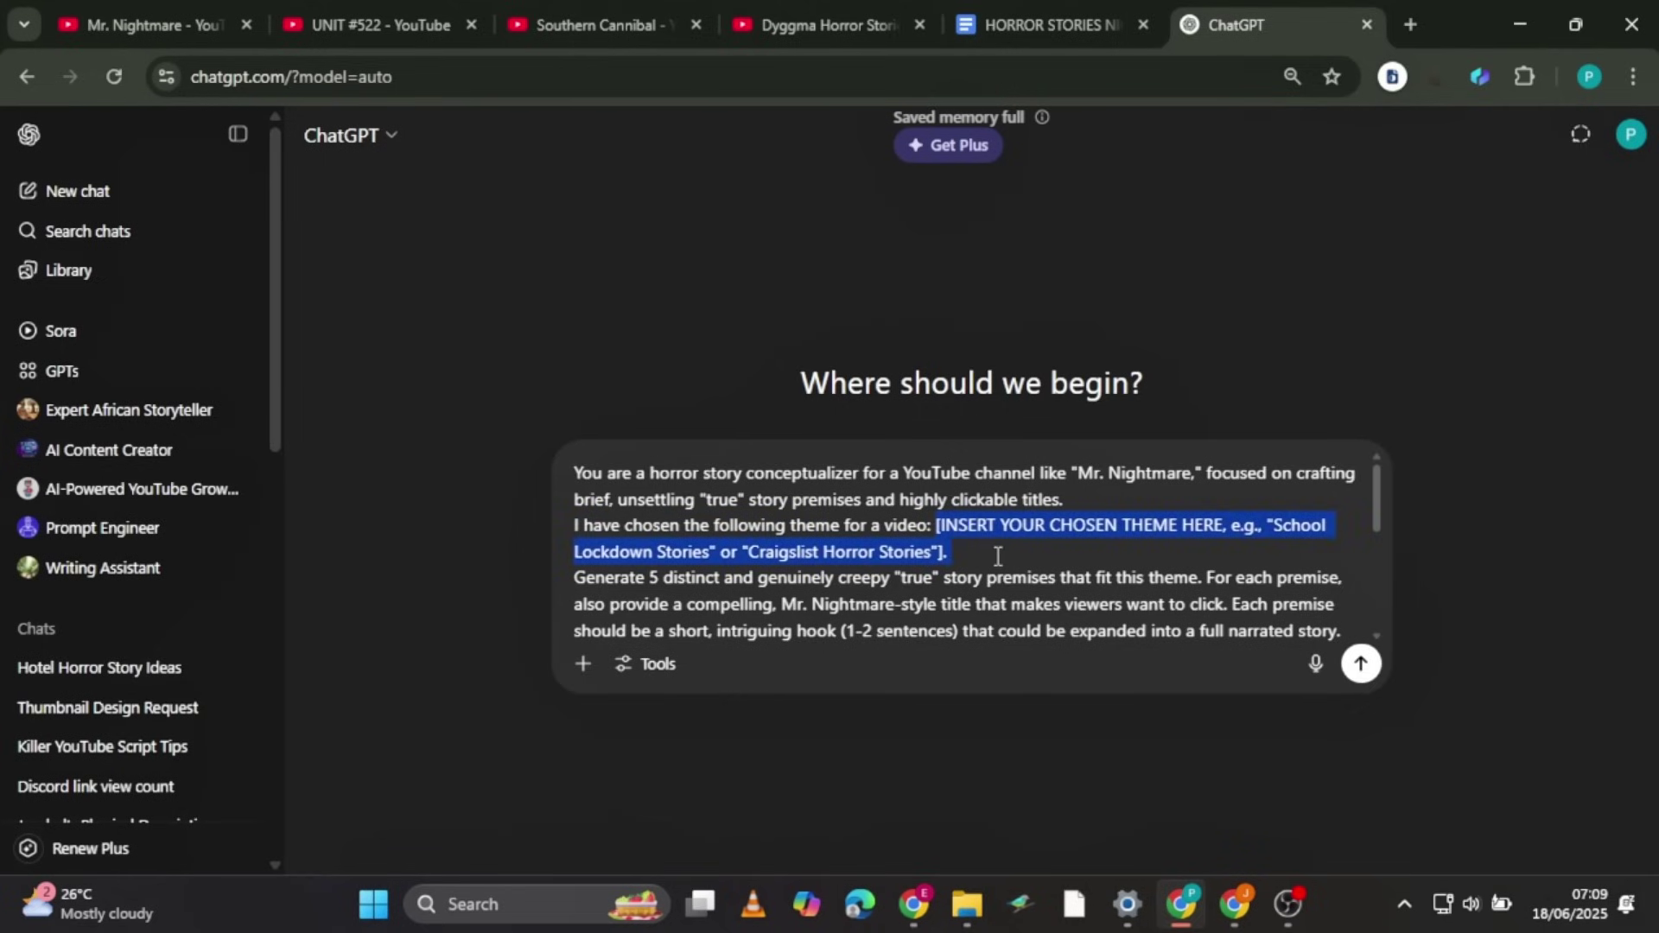
type("Hotel stories")
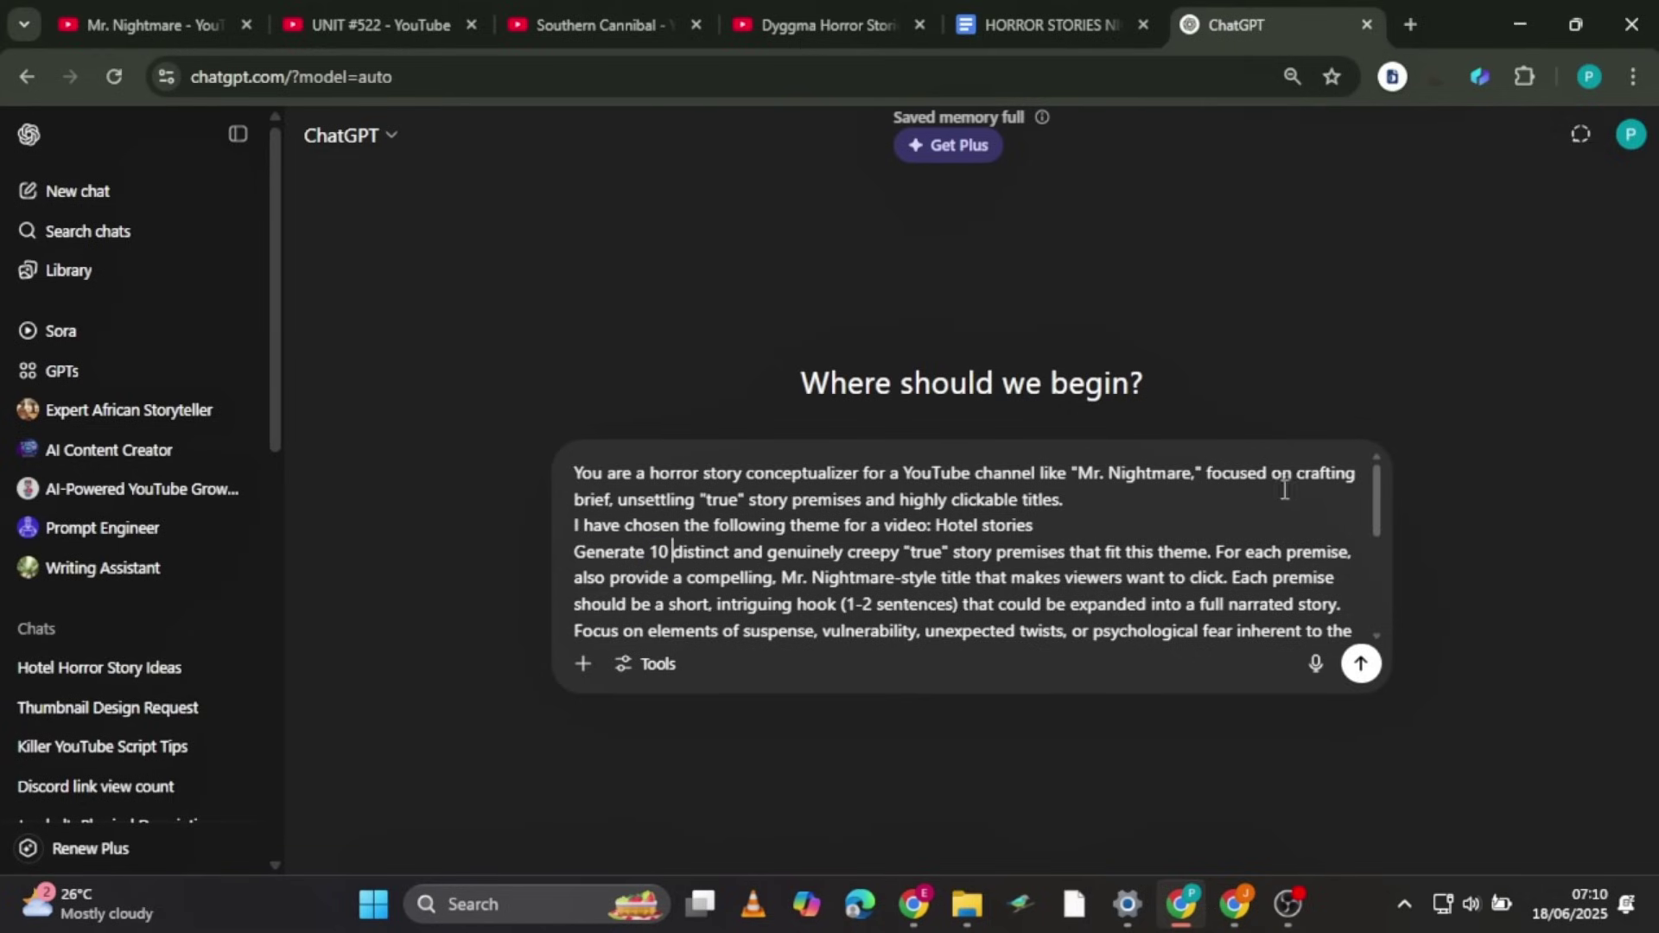
key("Return")
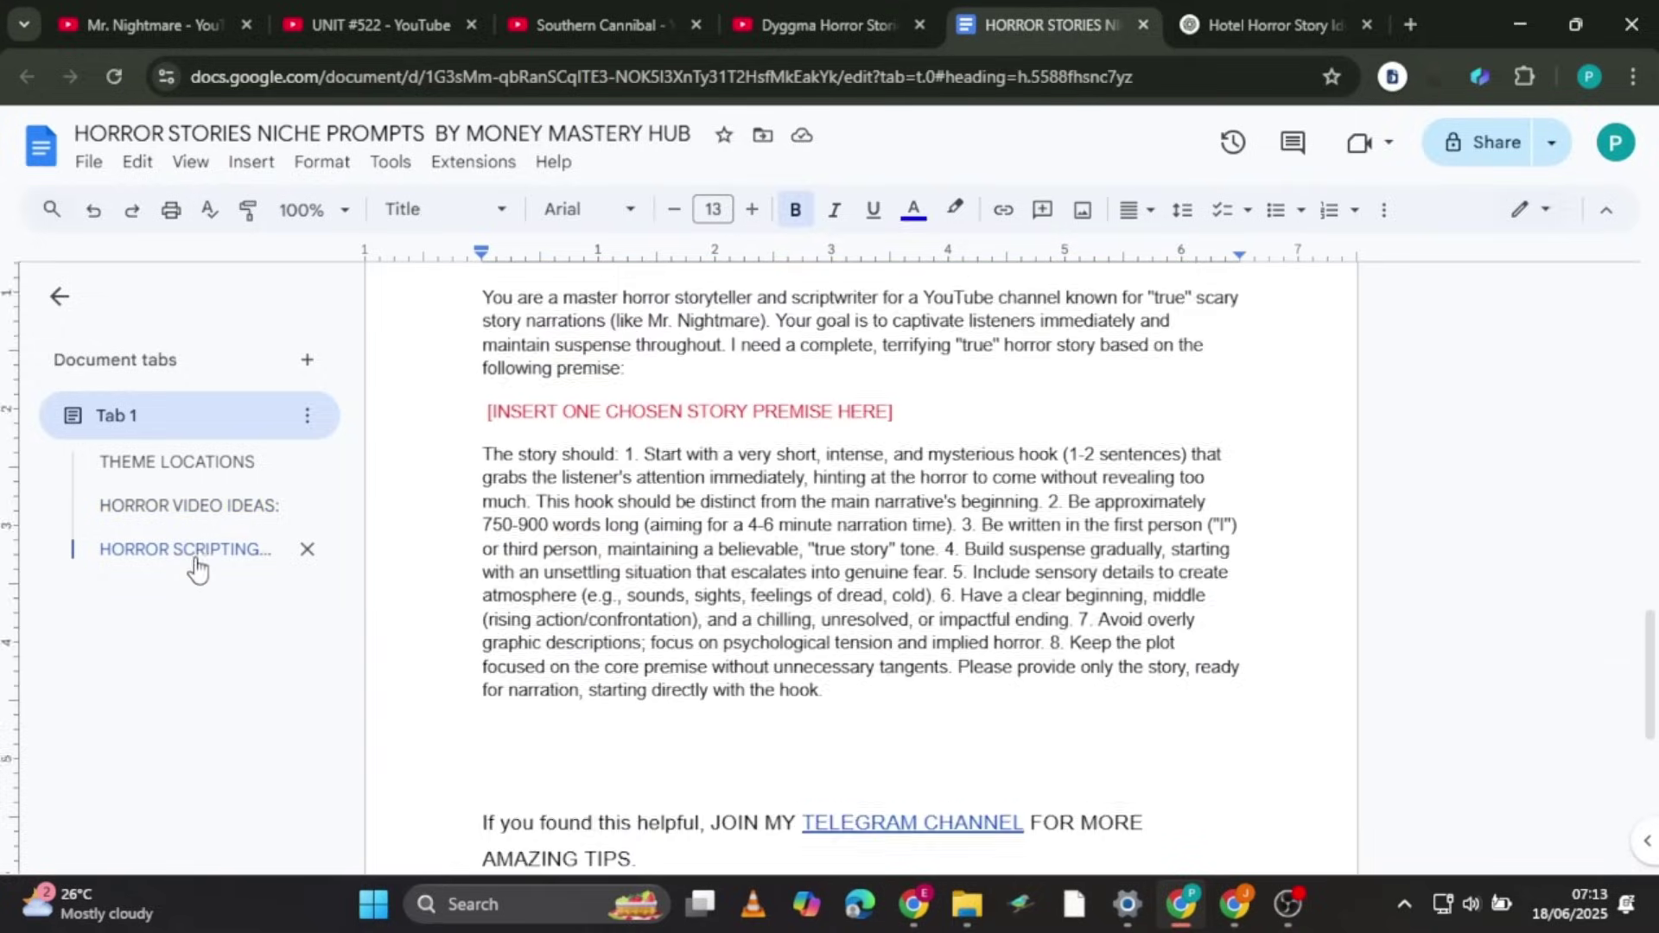
Copy the full Horror Scripting Prompt text from the prompts document into the message field of the hotel stories chat in ChatGPT.
left_click(194, 558)
left_click_drag(485, 403, 825, 799)
key("ctrl+c")
key("ctrl+Tab")
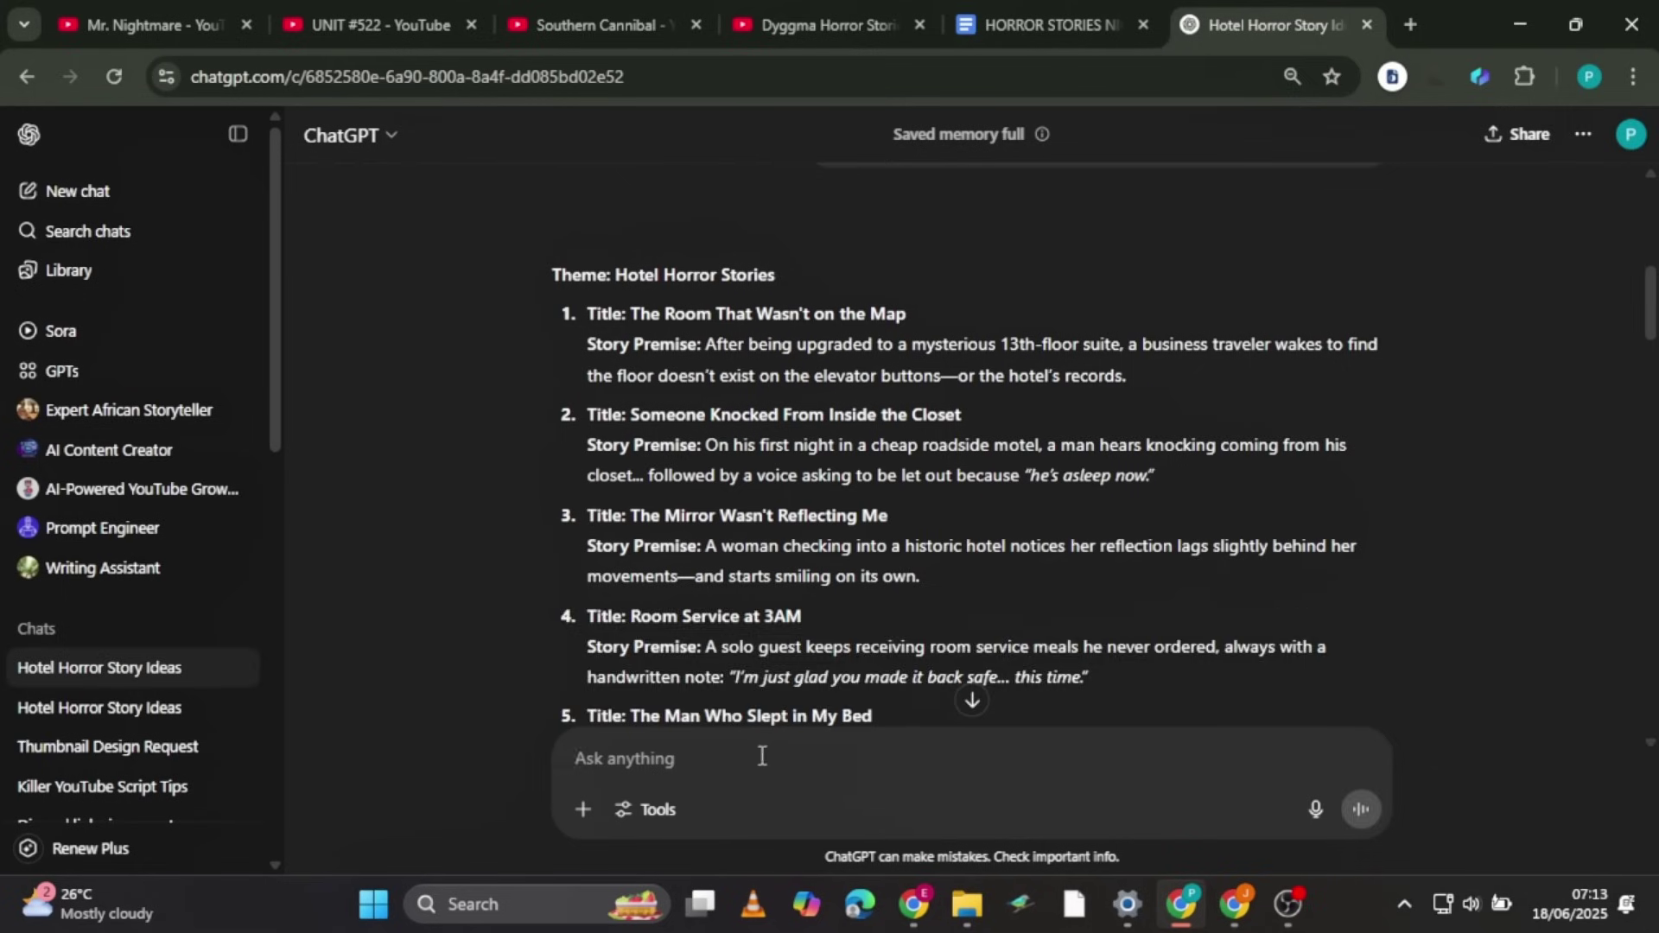
key("ctrl+v")
Replace the premise placeholder with the "Room Service at 3AM" title and premise and submit the scripting prompt.
scroll(585, 475, "down", 2)
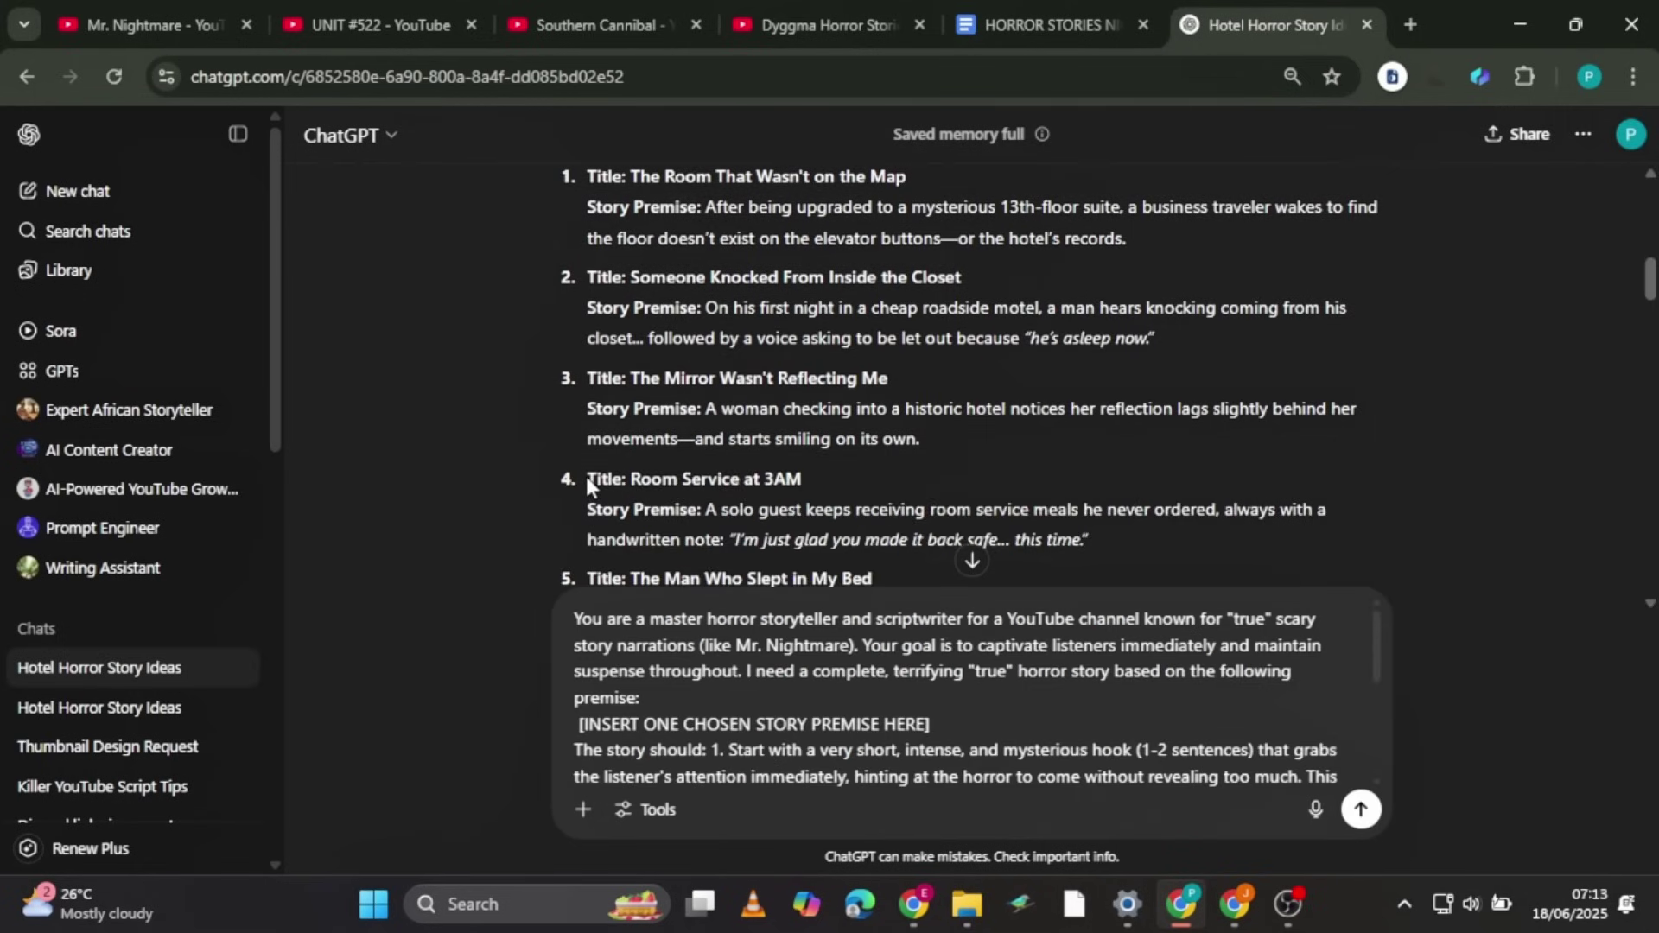
left_click_drag(588, 478, 1065, 545)
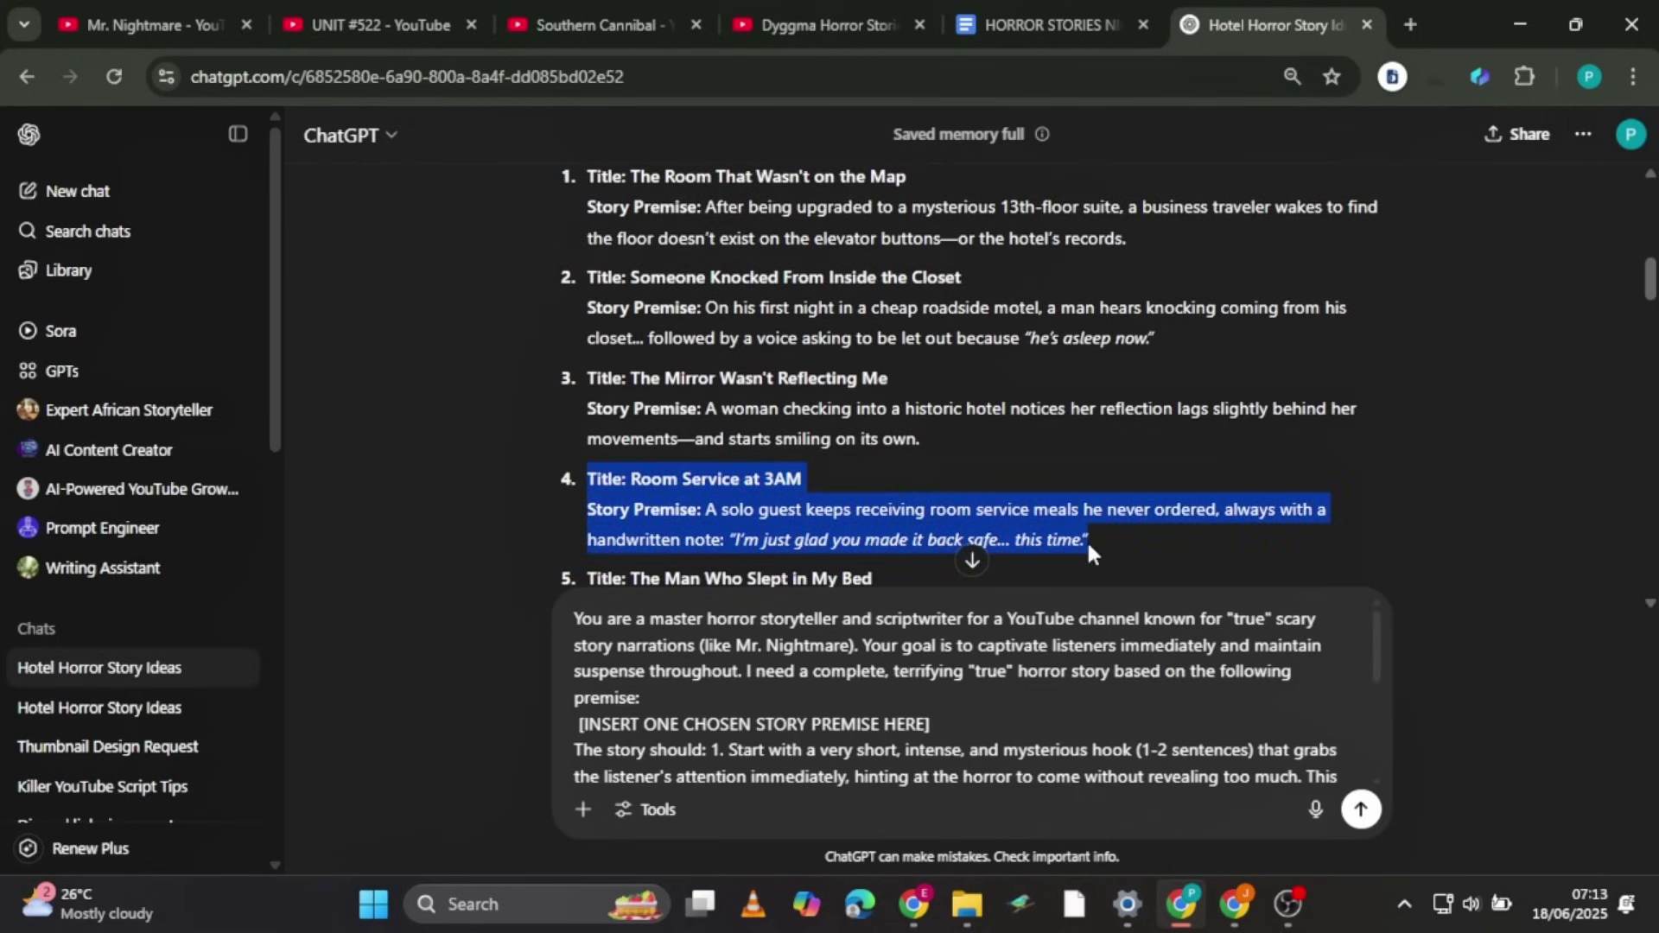
triple_click(950, 728)
key("ctrl+v")
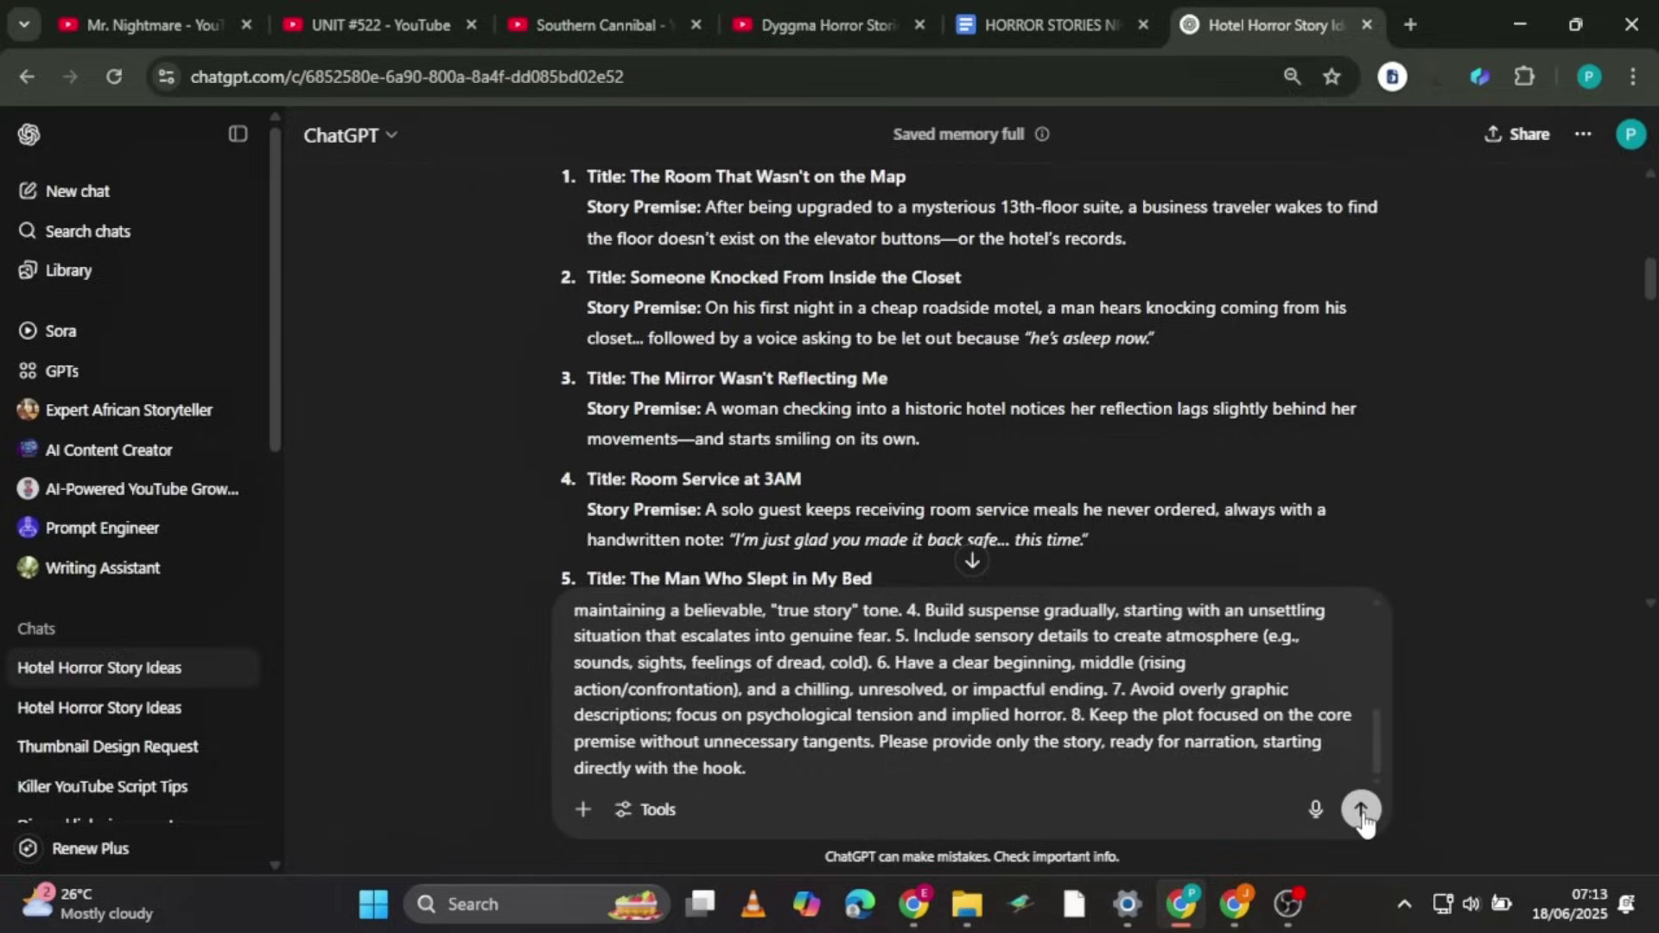
left_click(1443, 820)
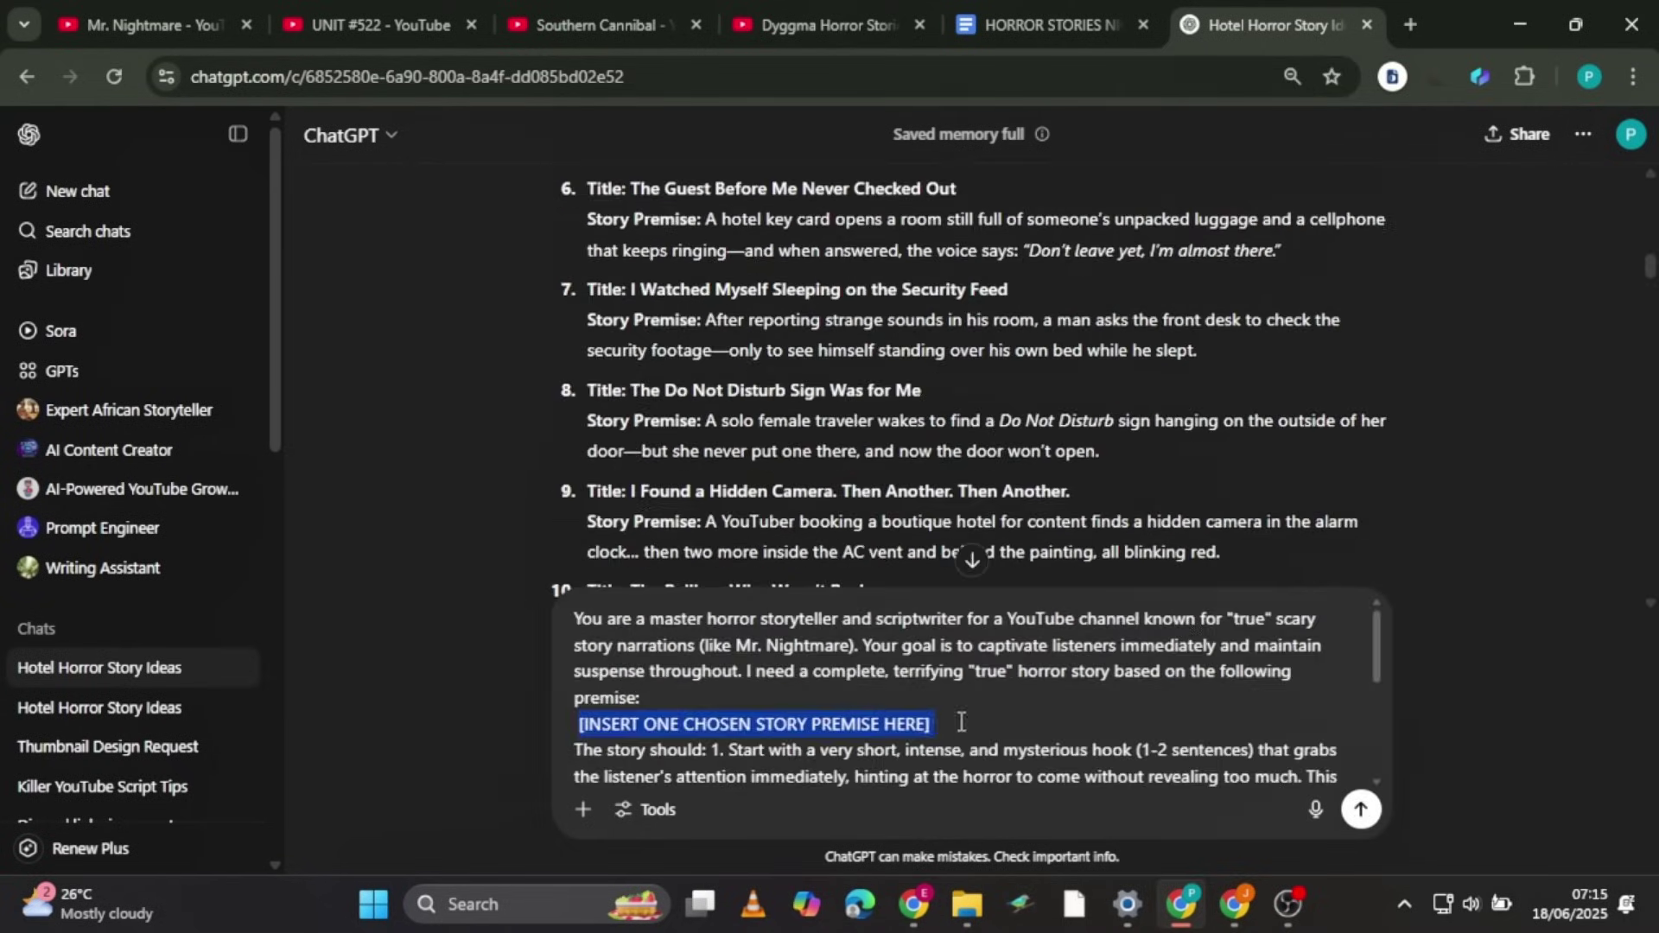
Fill the scripting prompt's placeholder with the "The Guest Before Me Never Checked Out" title and premise, and submit it.
key("ctrl+v")
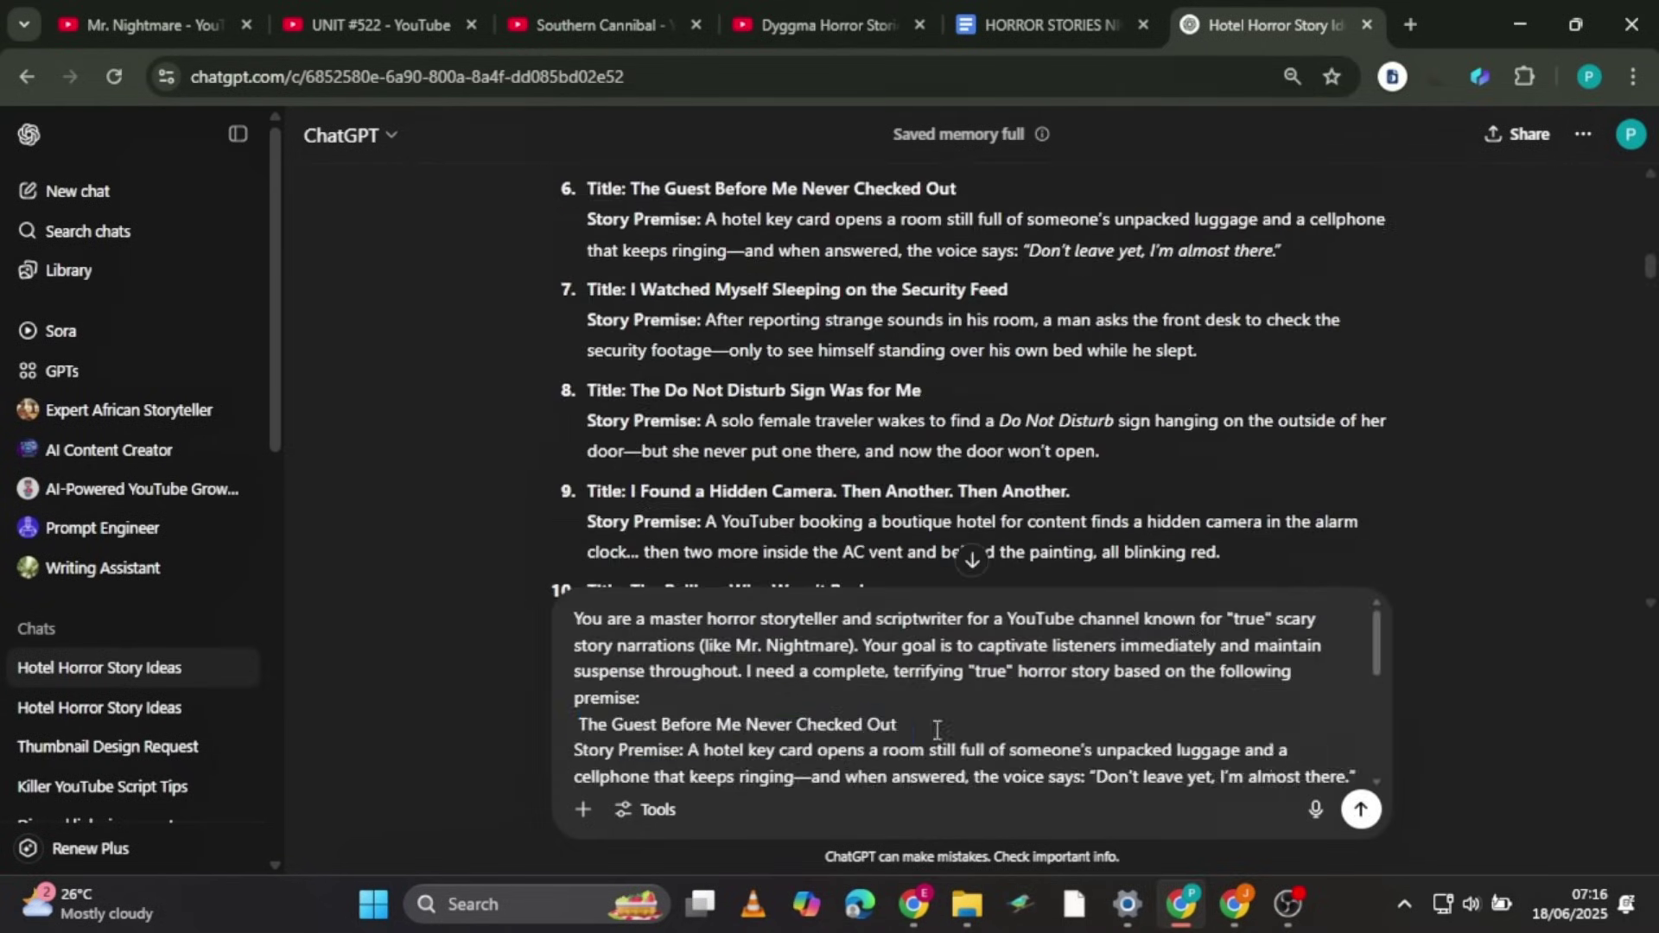
key("Return")
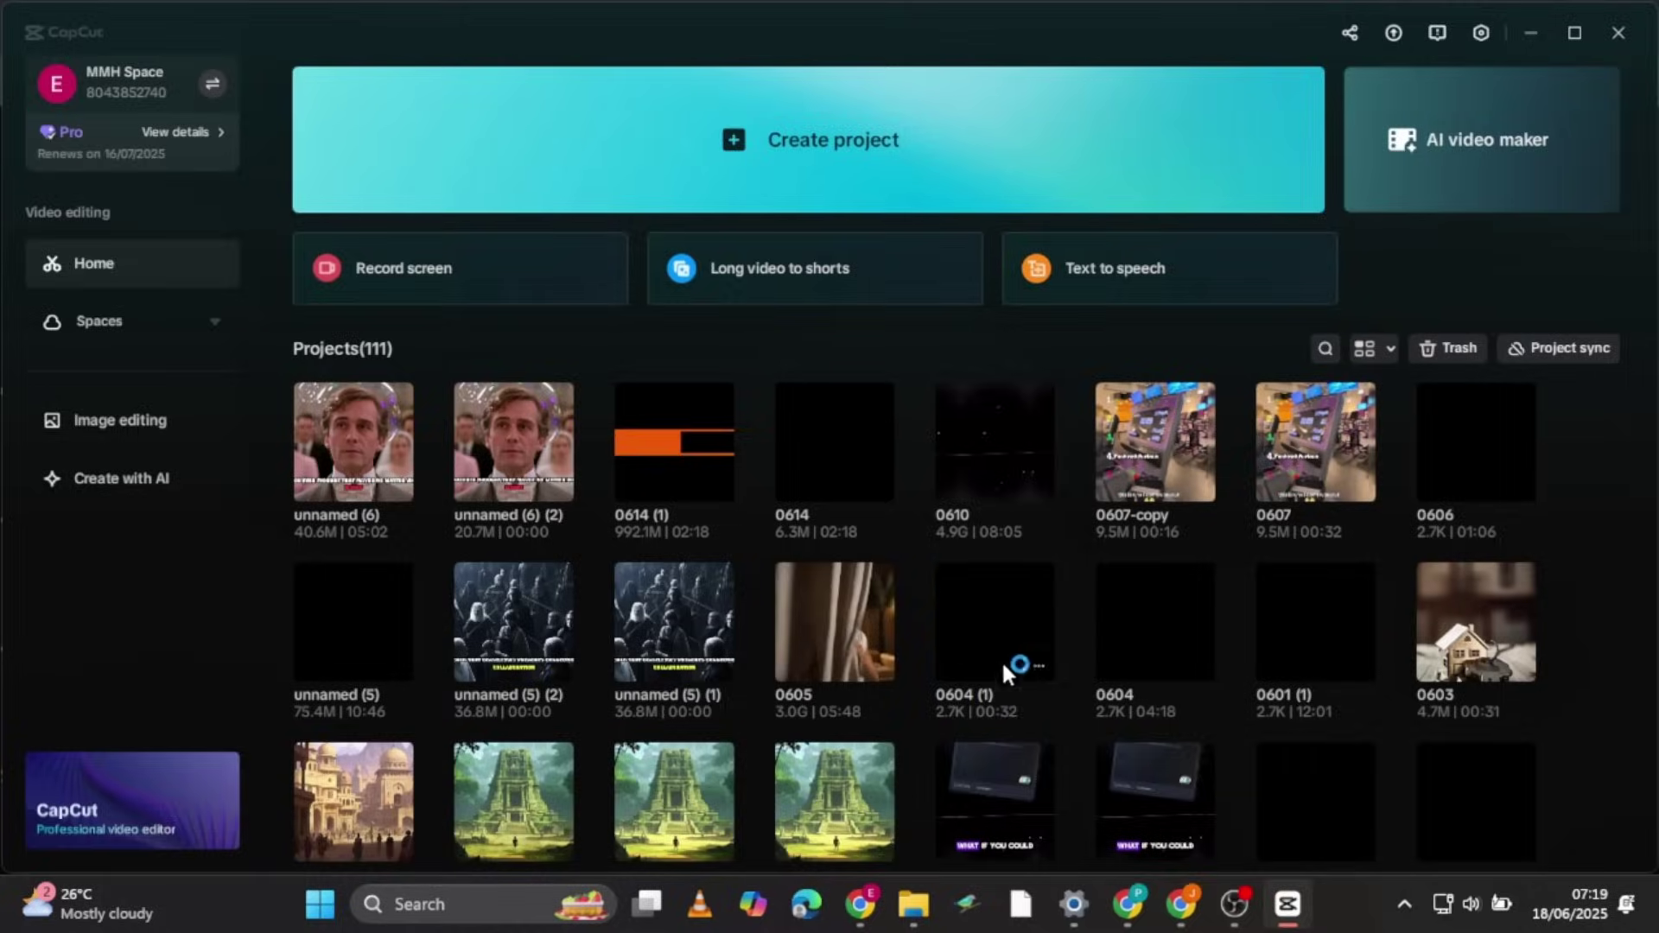
Open Instant AI video in CapCut's AI video maker and enter the horror story copied from ChatGPT as the script.
left_click(1465, 173)
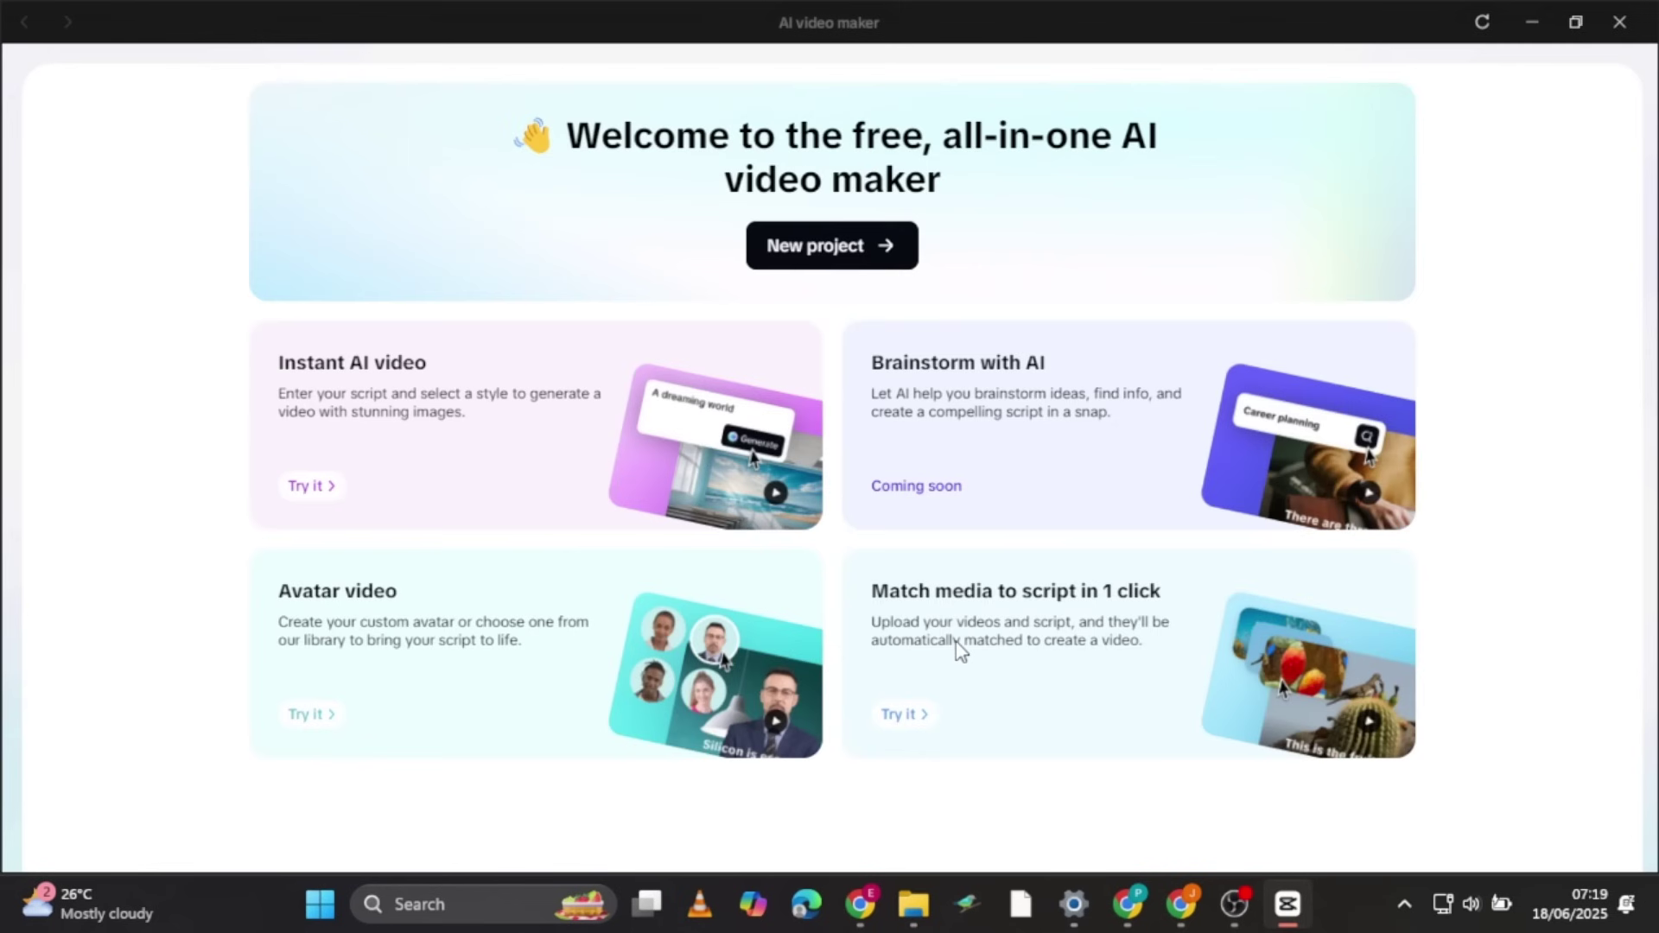
left_click(313, 489)
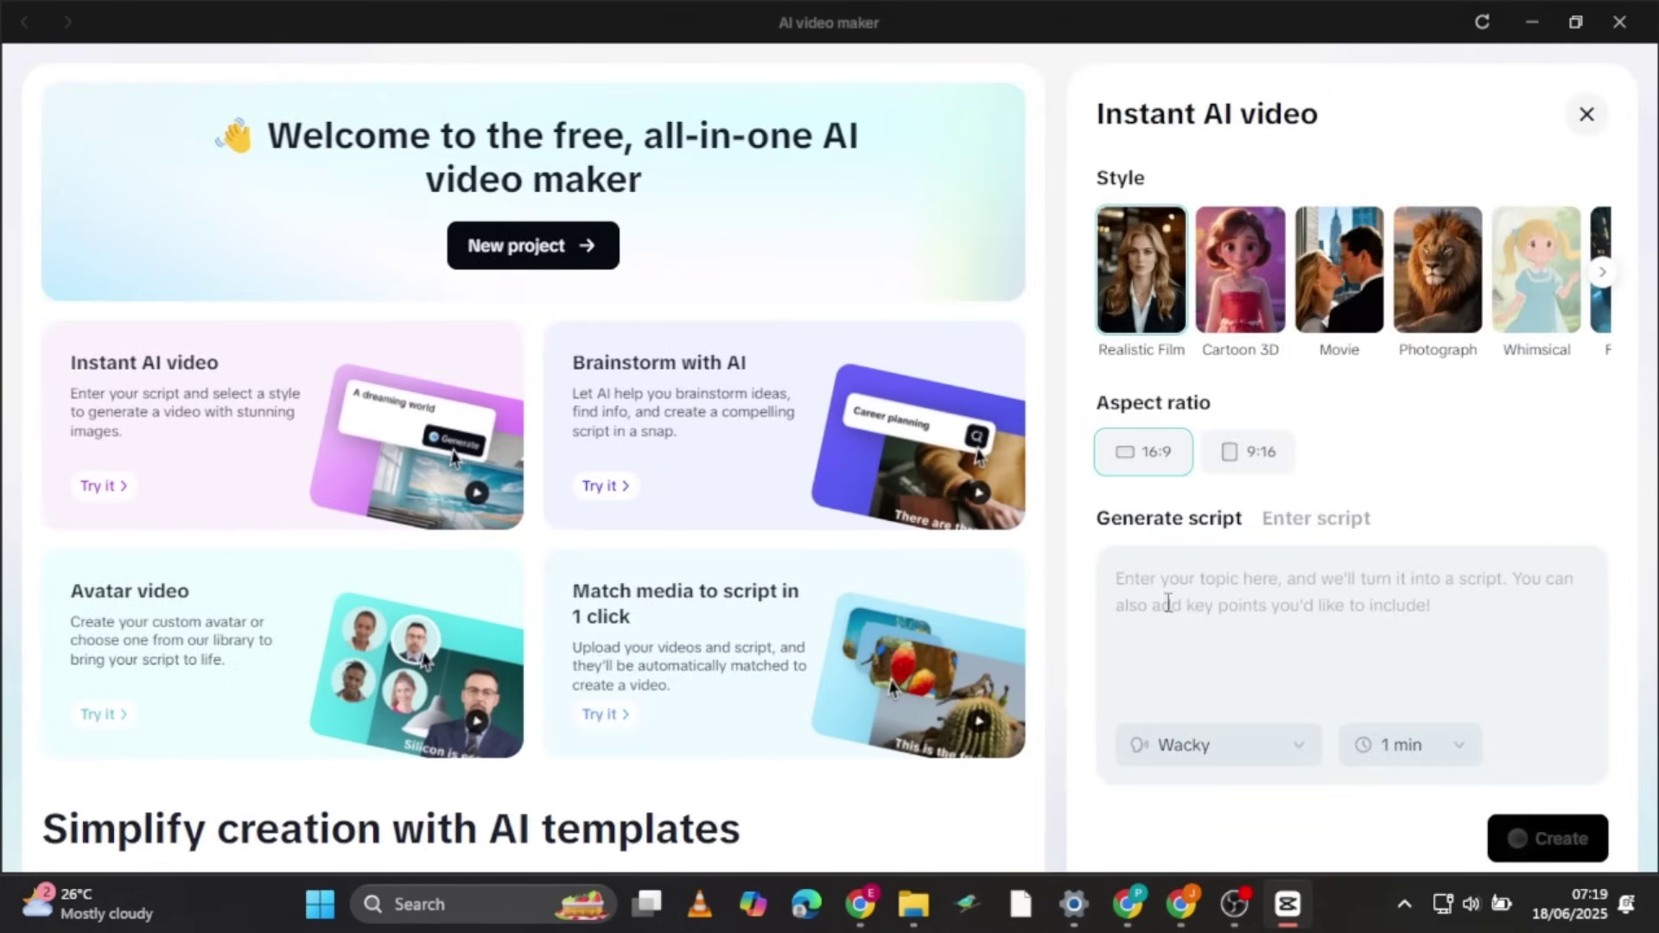
key("alt+Tab")
left_click_drag(555, 457, 668, 752)
key("alt+Tab")
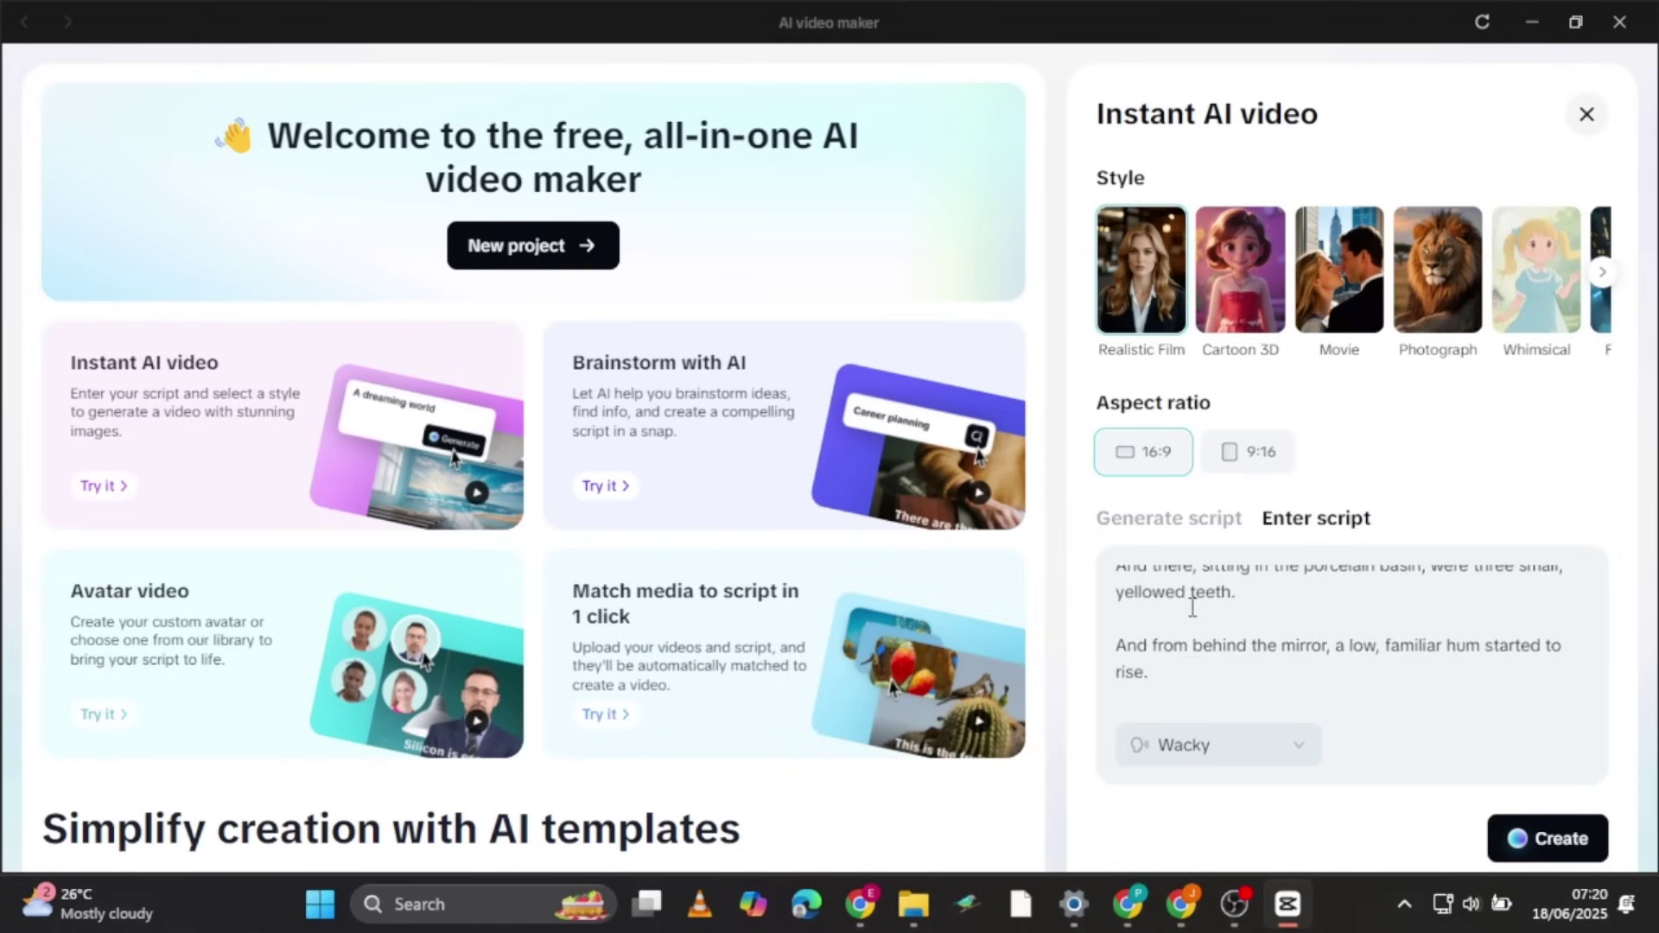
scroll(1192, 608, "up", 10)
scroll(1348, 639, "down", 5)
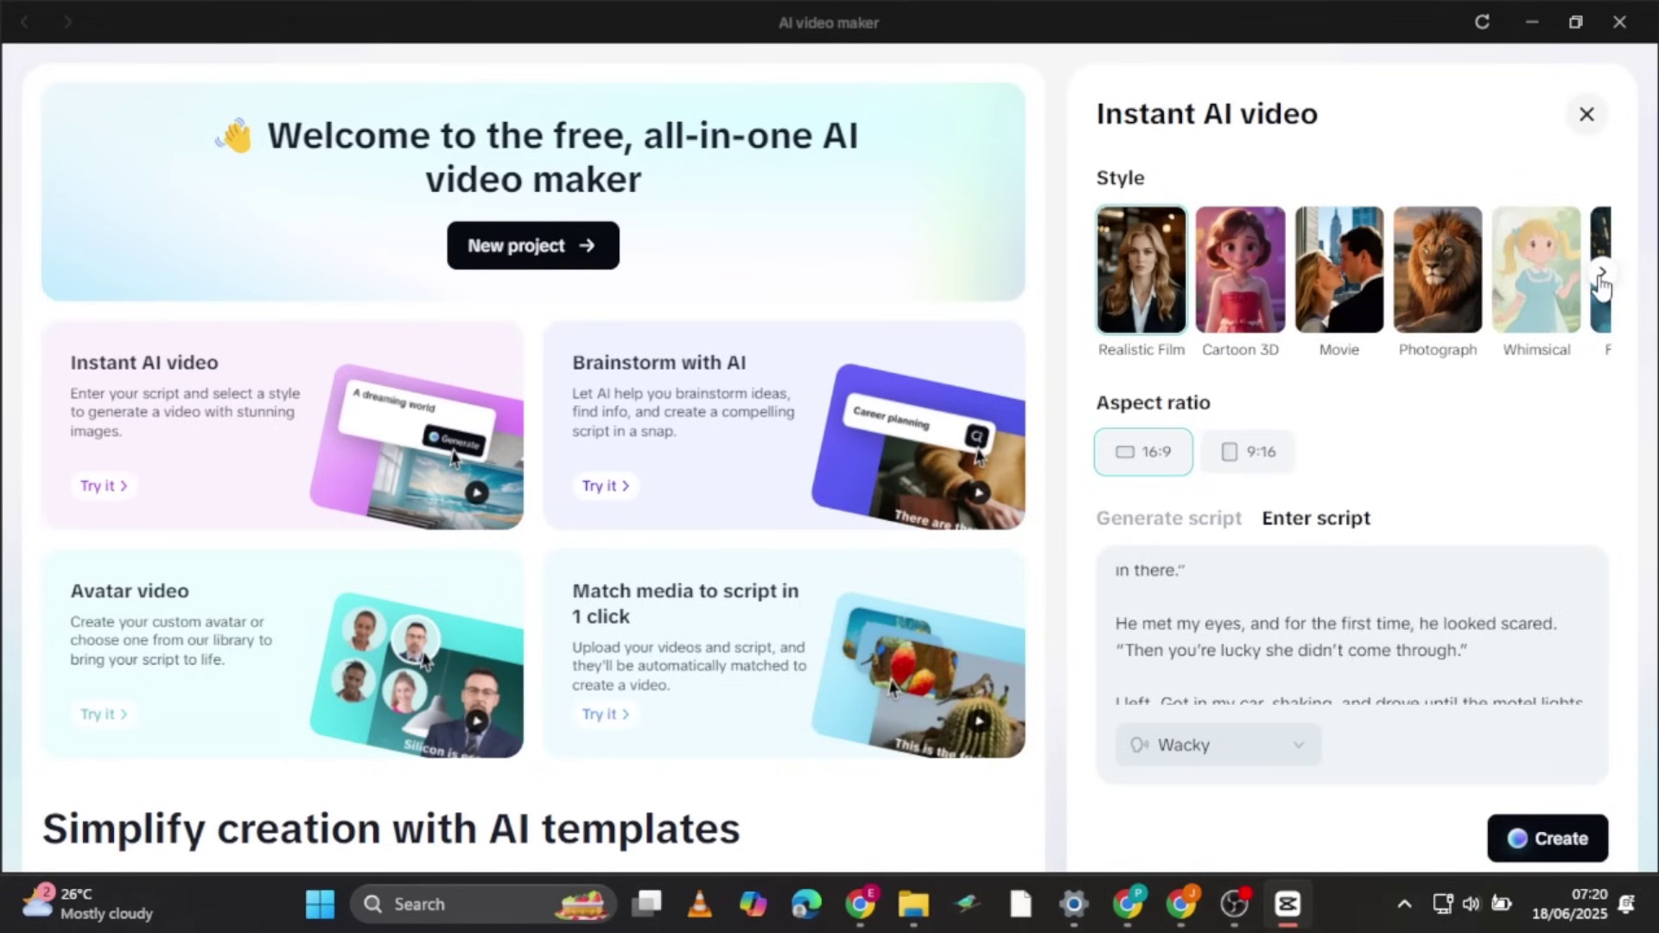
Browse the available visual styles for the instant AI video and choose Horror.
left_click(1601, 275)
left_click(1601, 275)
left_click(1601, 275)
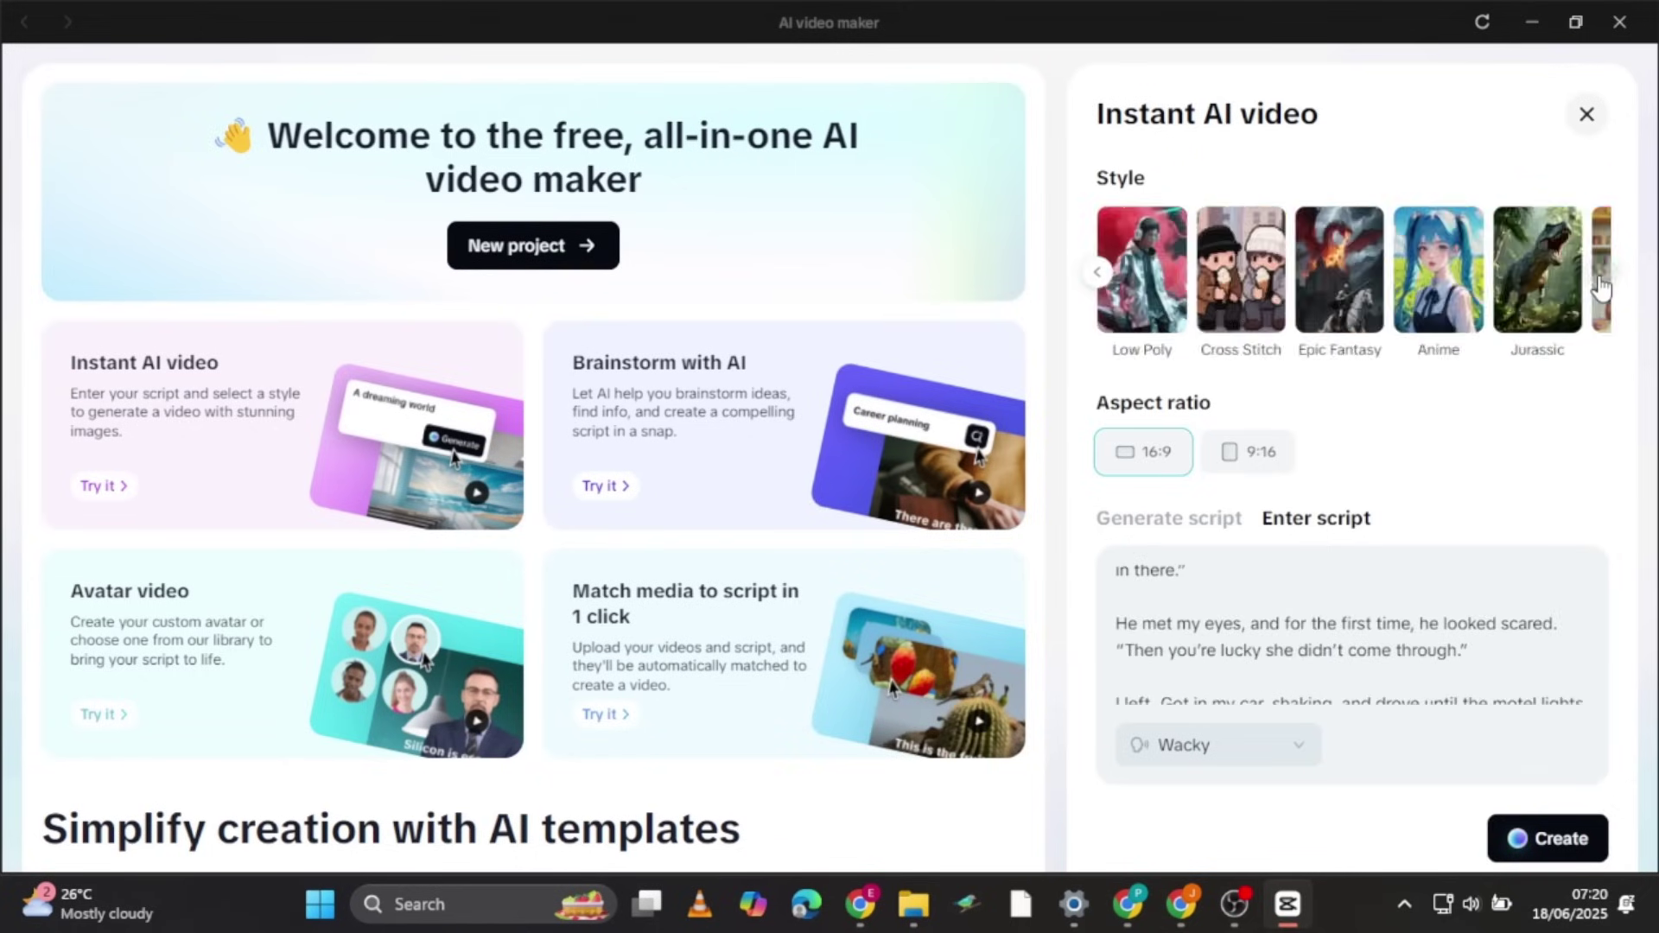
left_click(1601, 275)
scroll(1442, 319, "down", 3)
scroll(1336, 298, "down", 2)
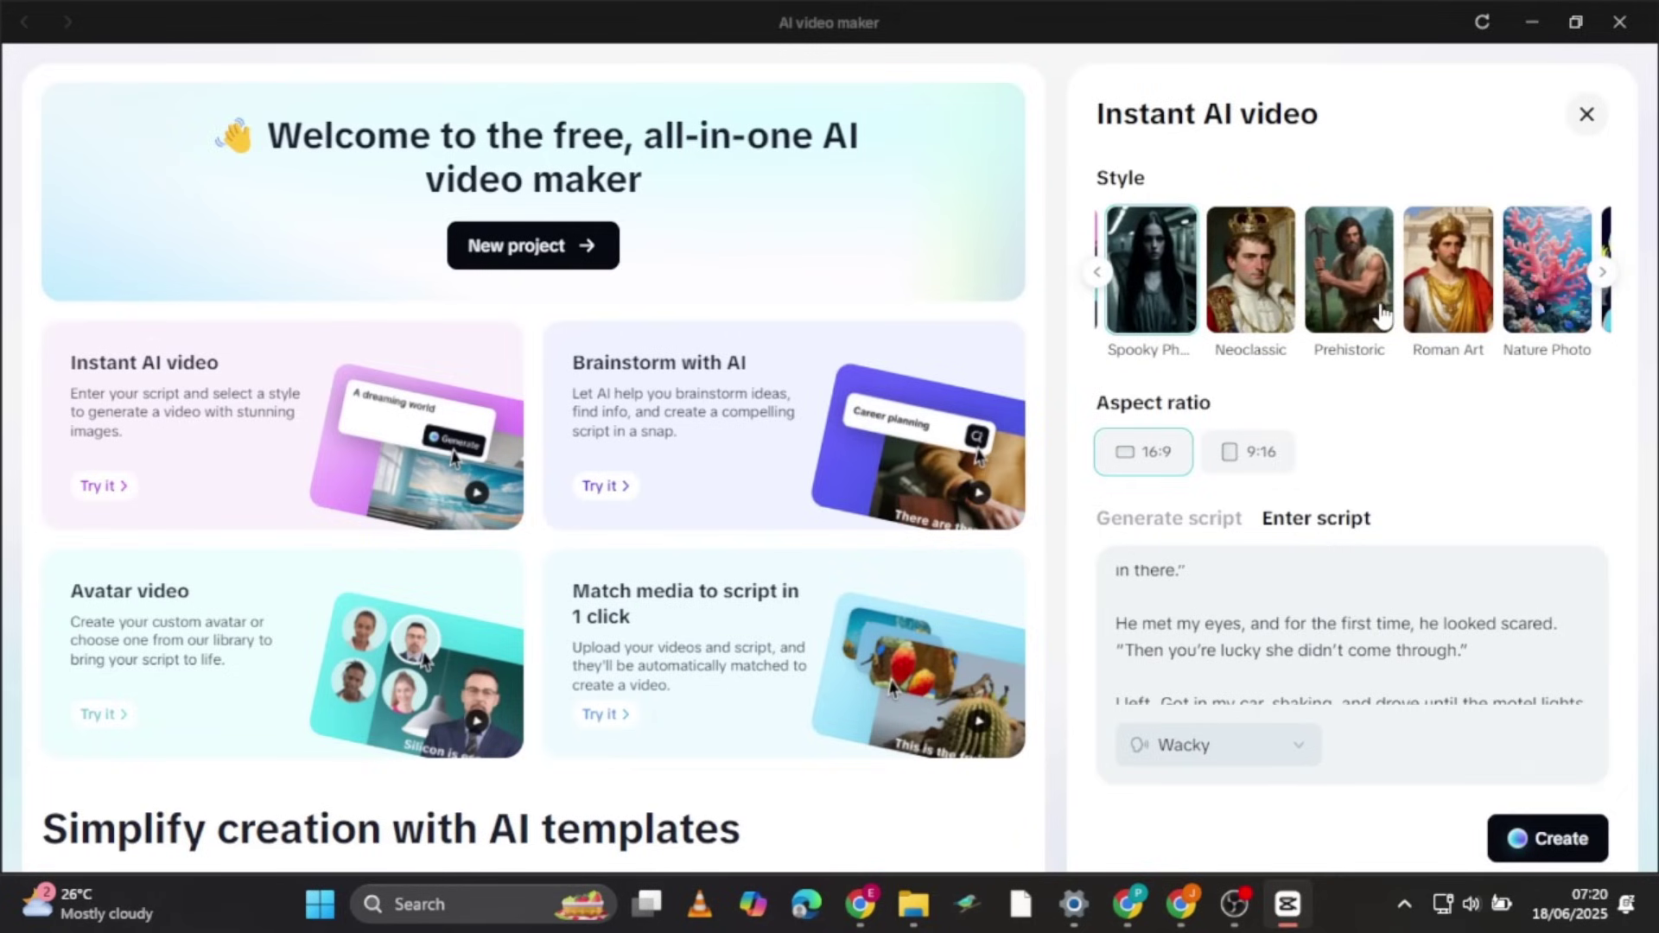
left_click(1100, 273)
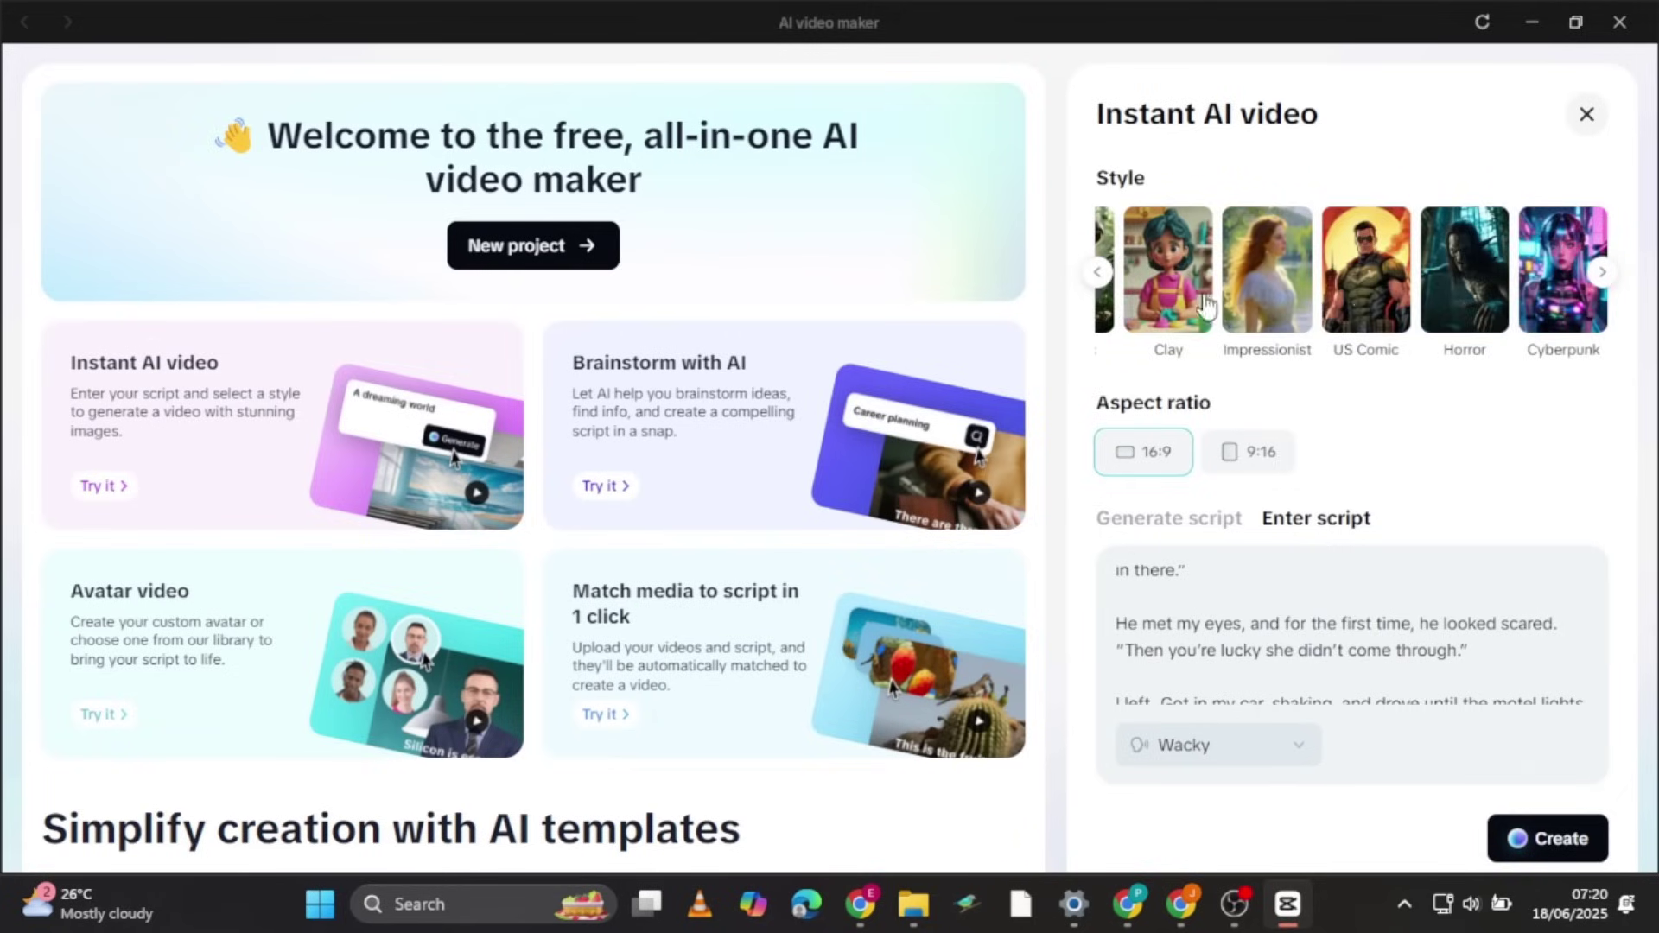
left_click(1442, 278)
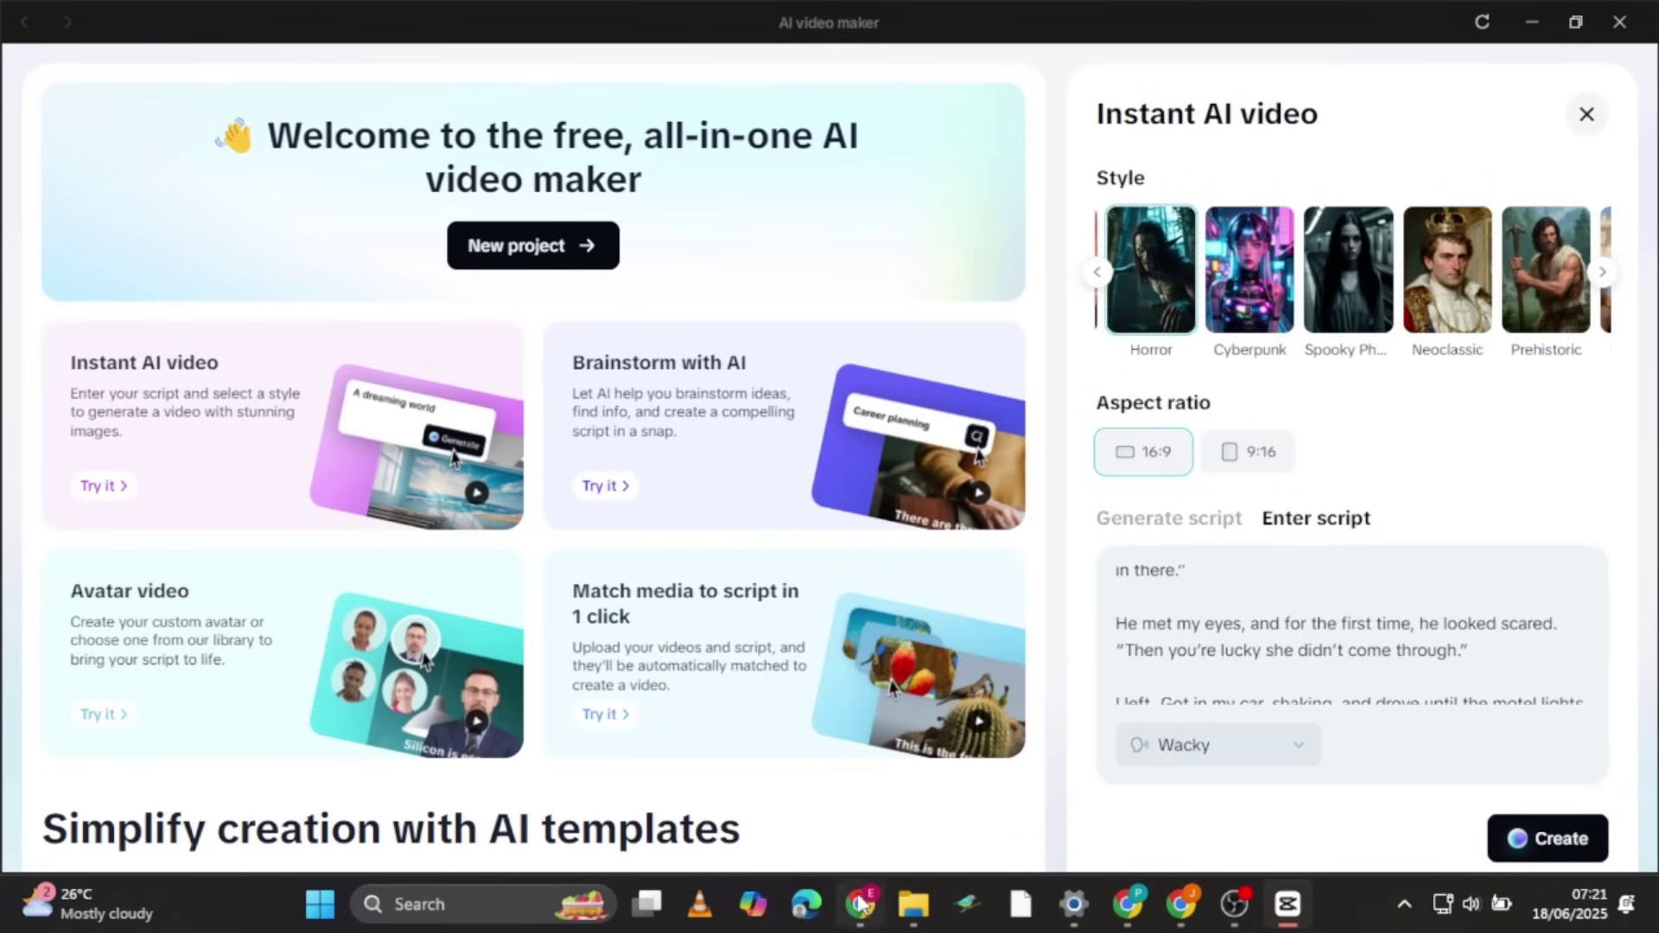
Set the narration voice to Good Guy and create the video.
left_click(1180, 761)
scroll(1244, 449, "down", 4)
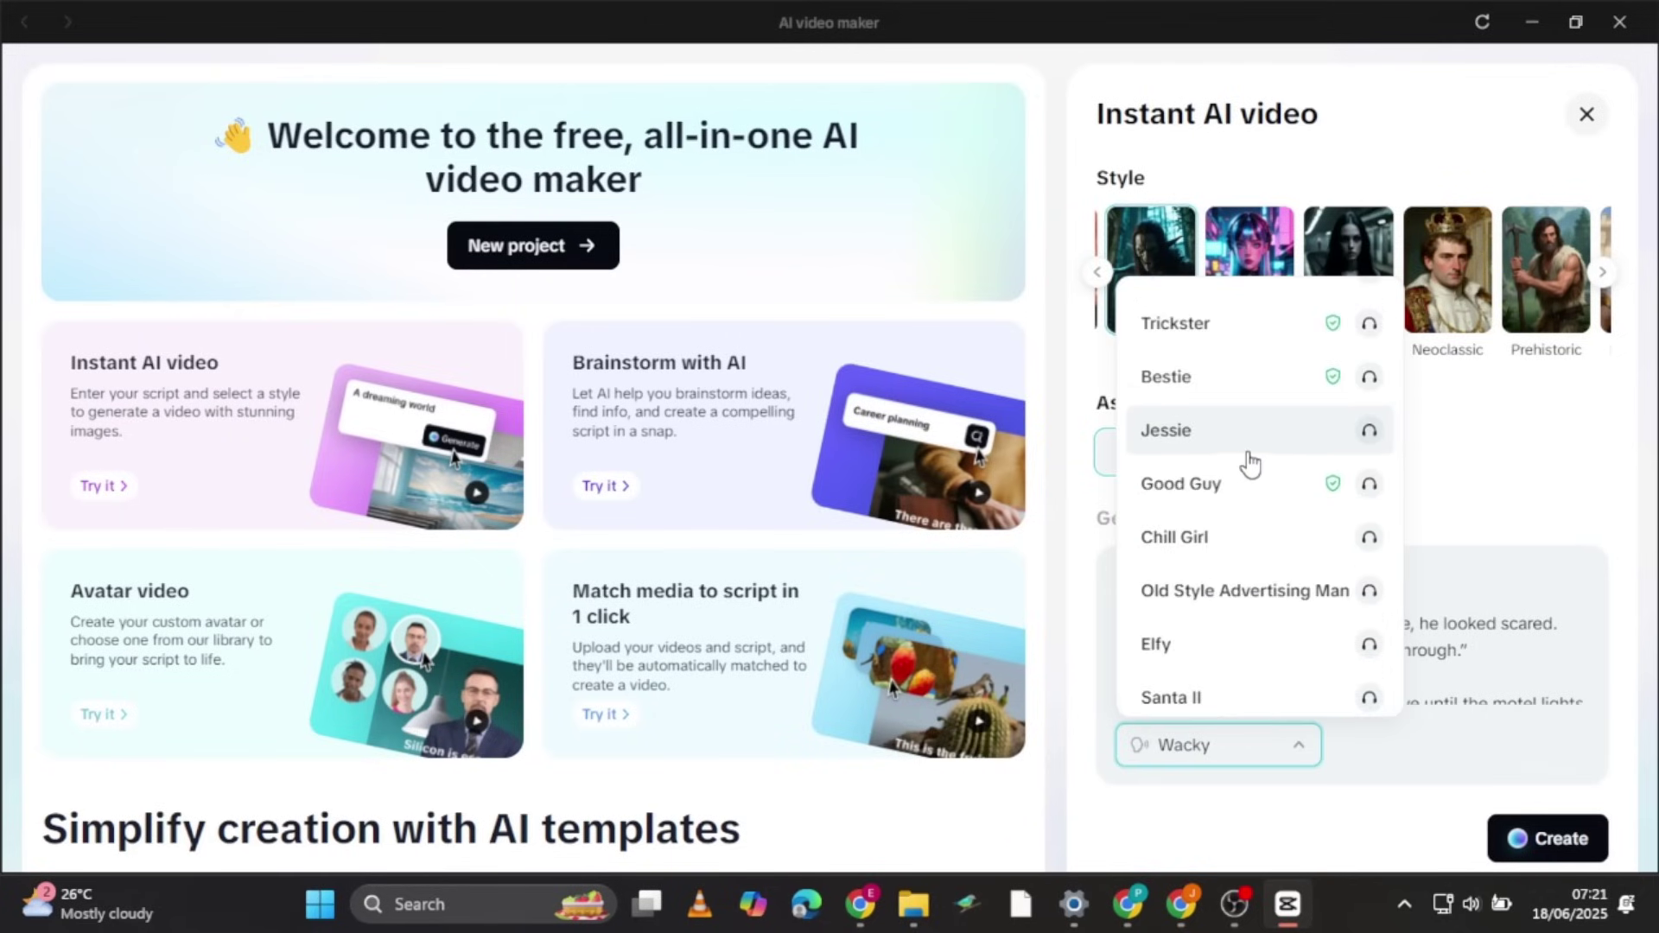
left_click(1242, 491)
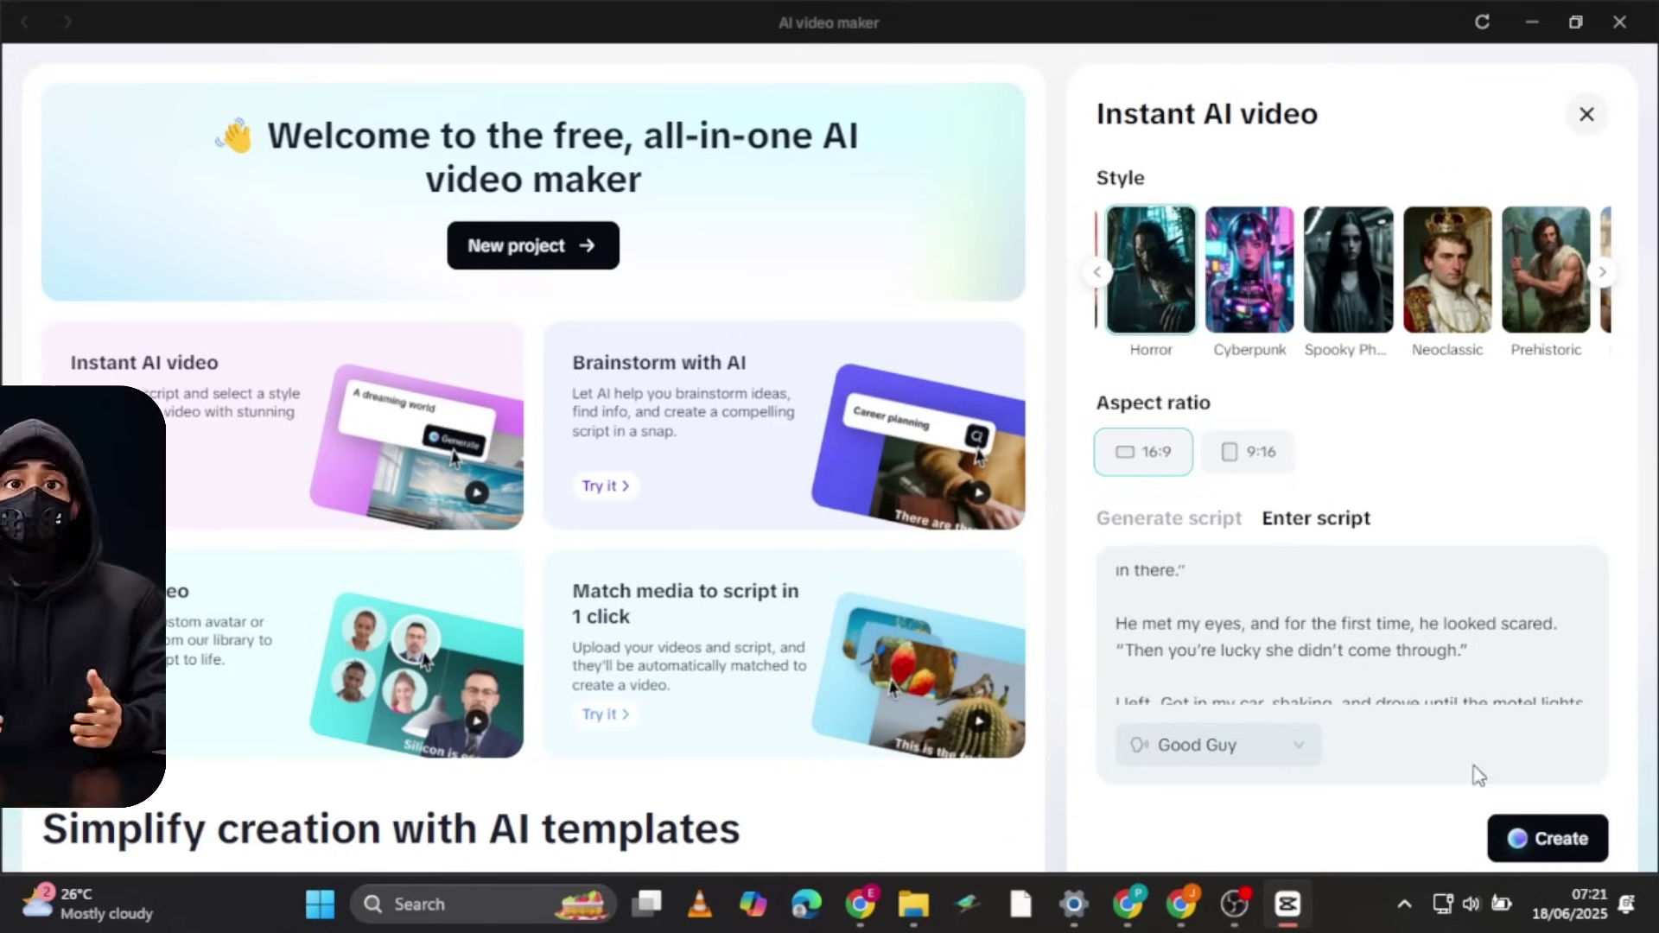
left_click(1522, 847)
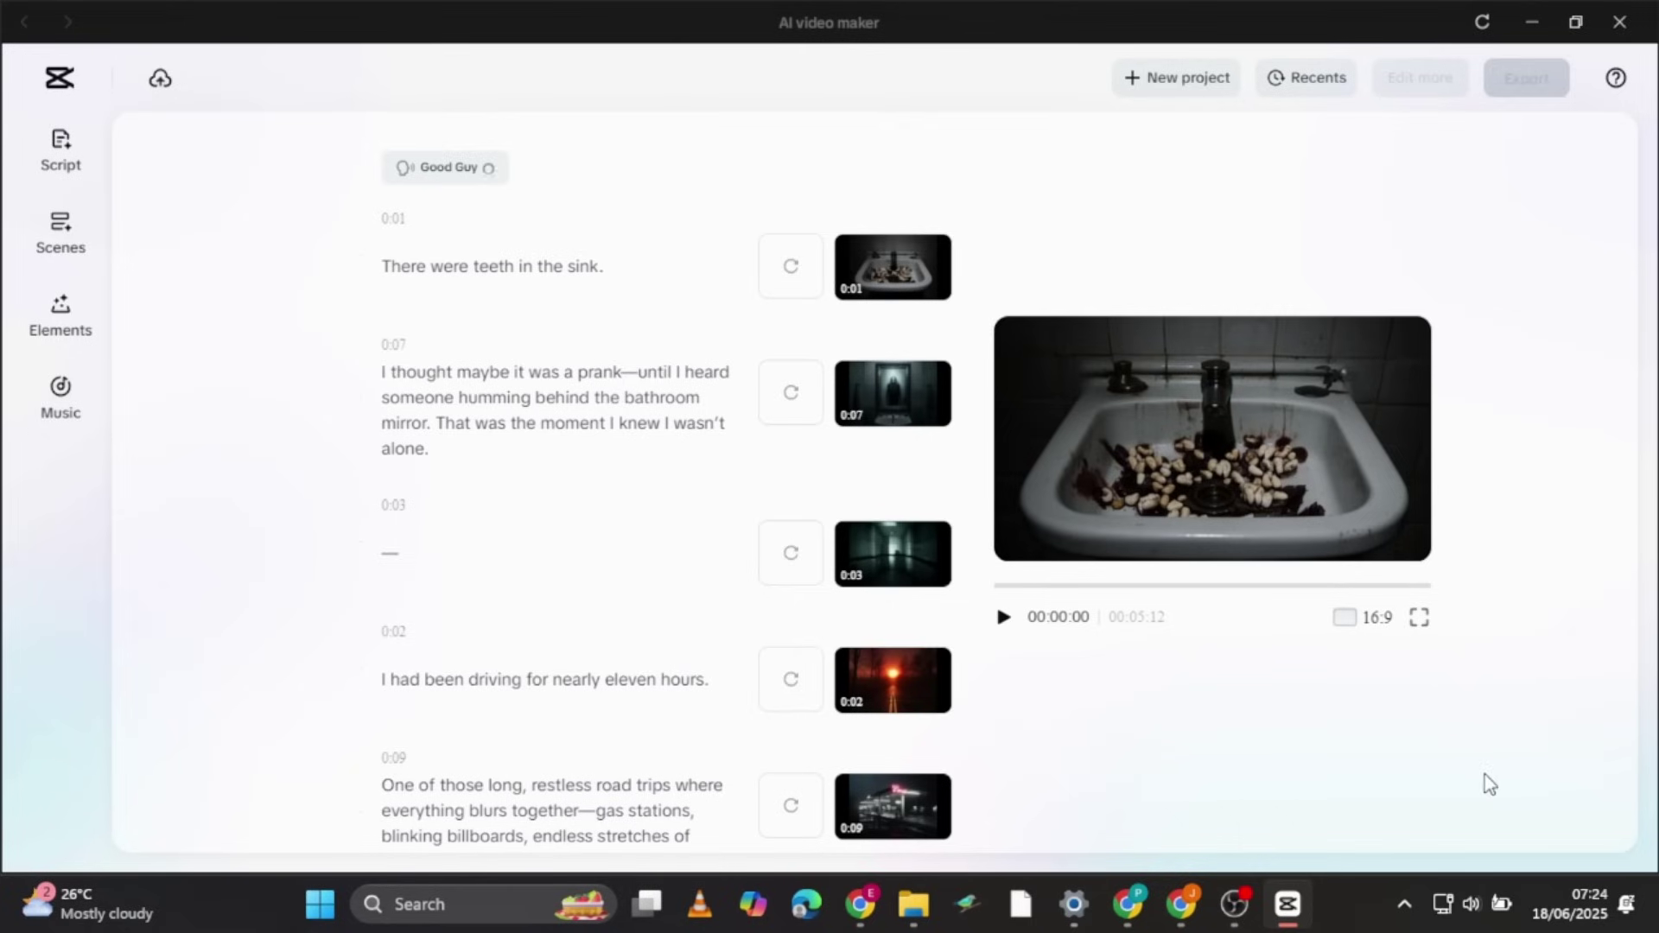
Preview the generated horror video both in full screen and in the editor's player.
left_click(1420, 618)
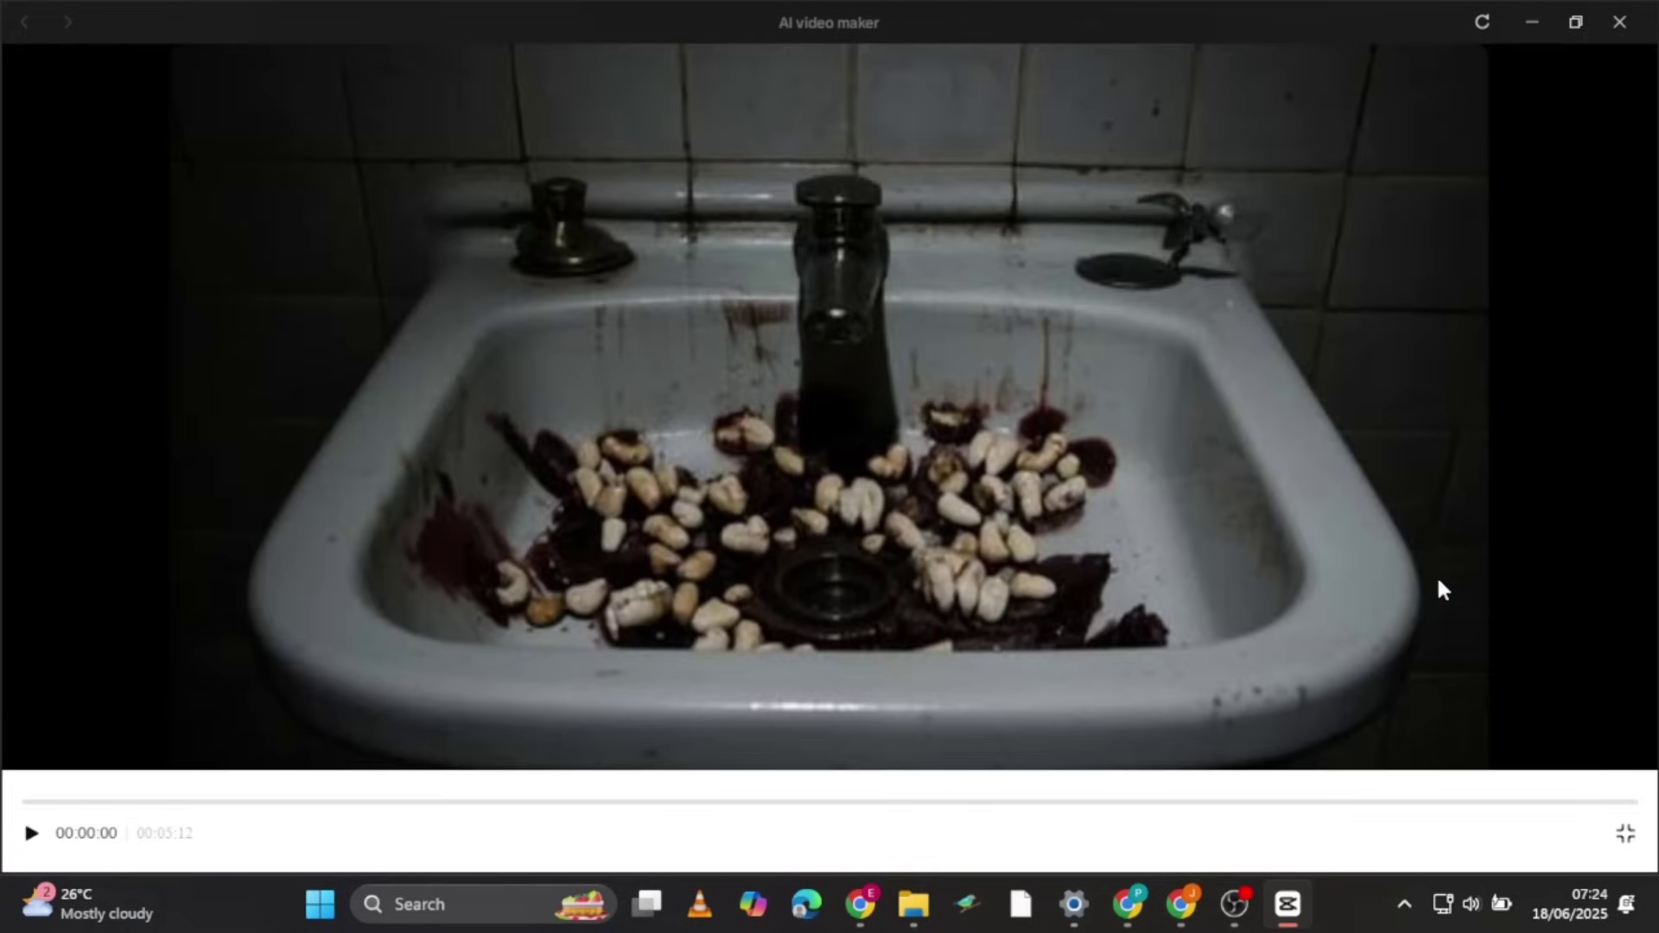
key("Escape")
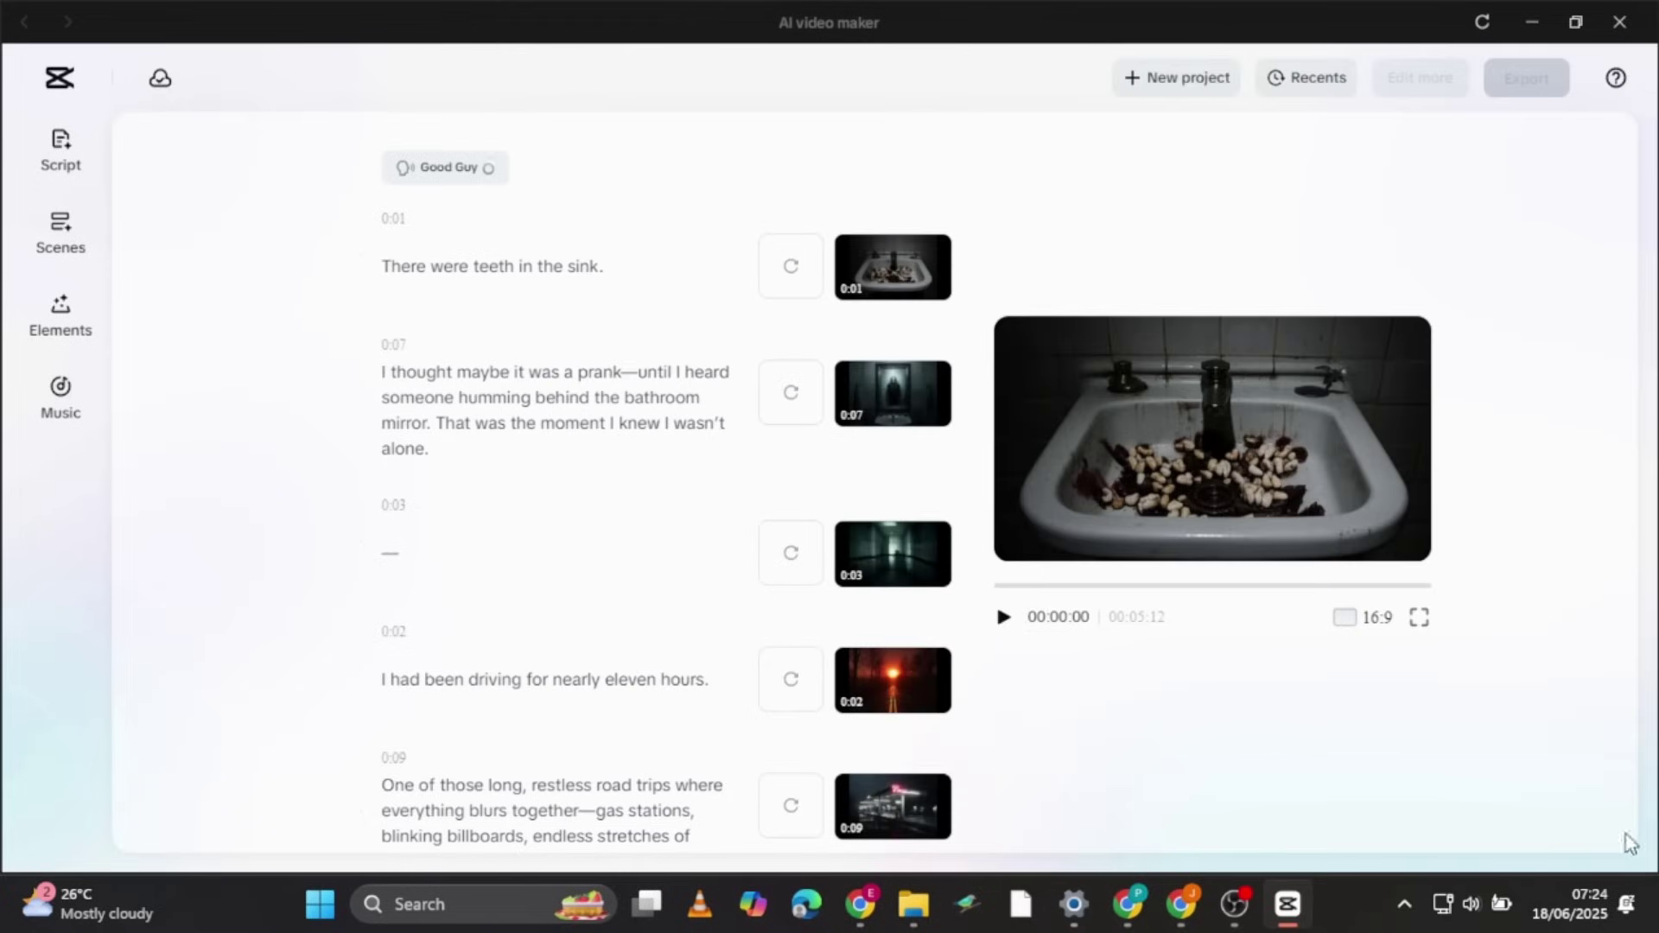
left_click(1003, 618)
key("ctrl+shift+f")
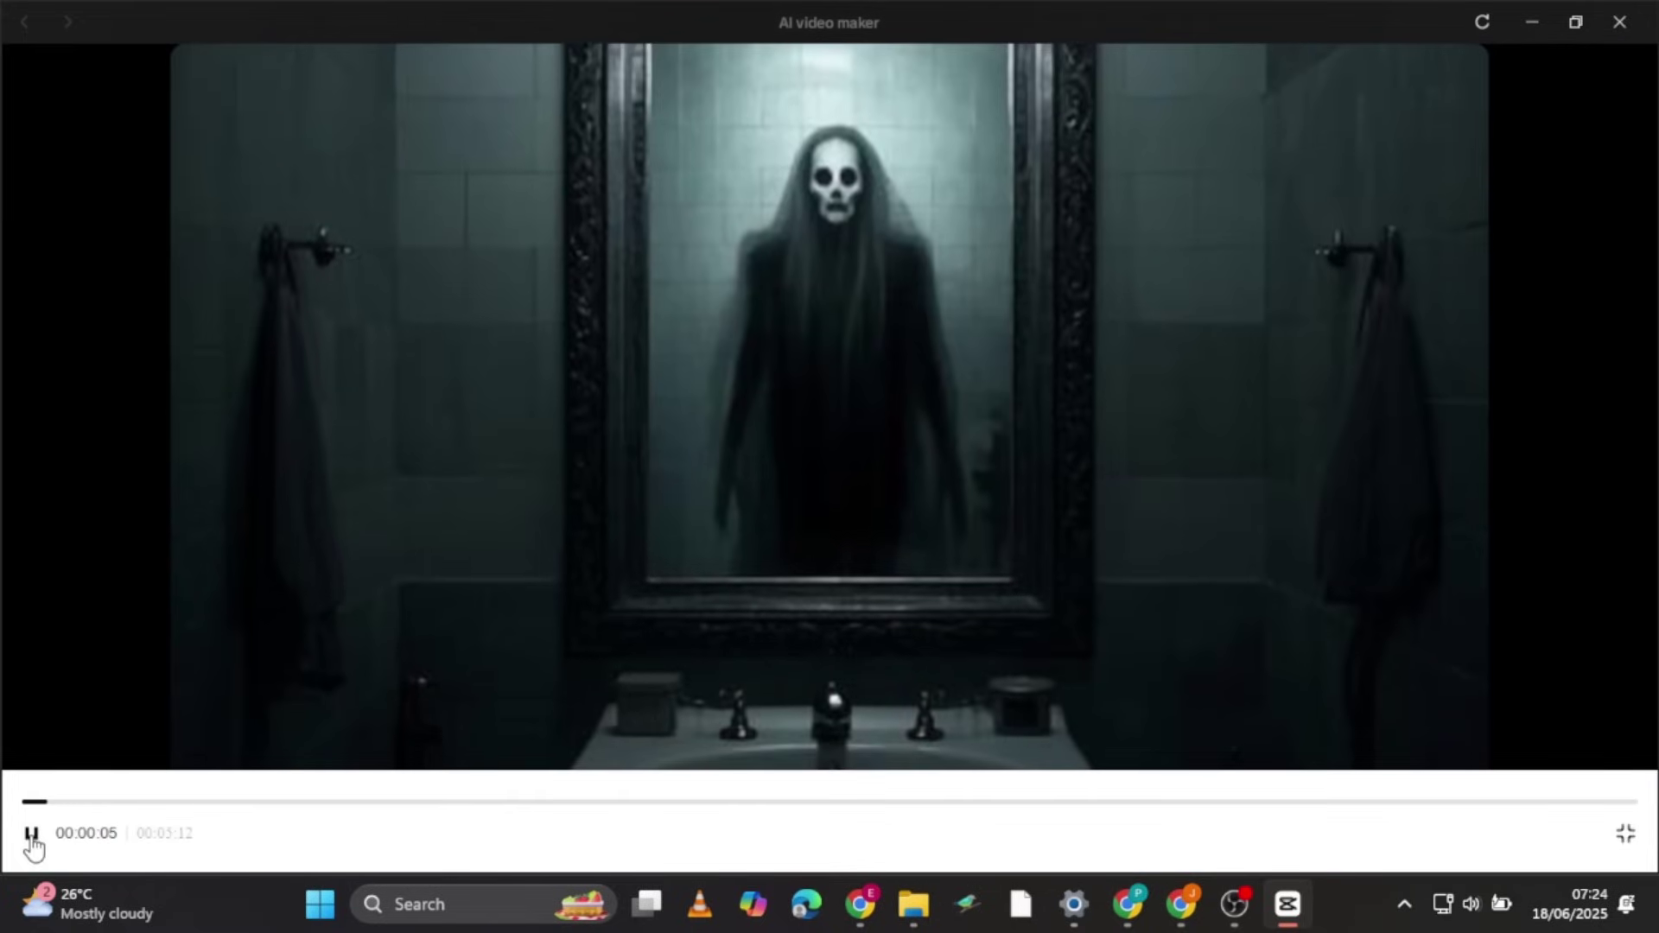
left_click(1625, 834)
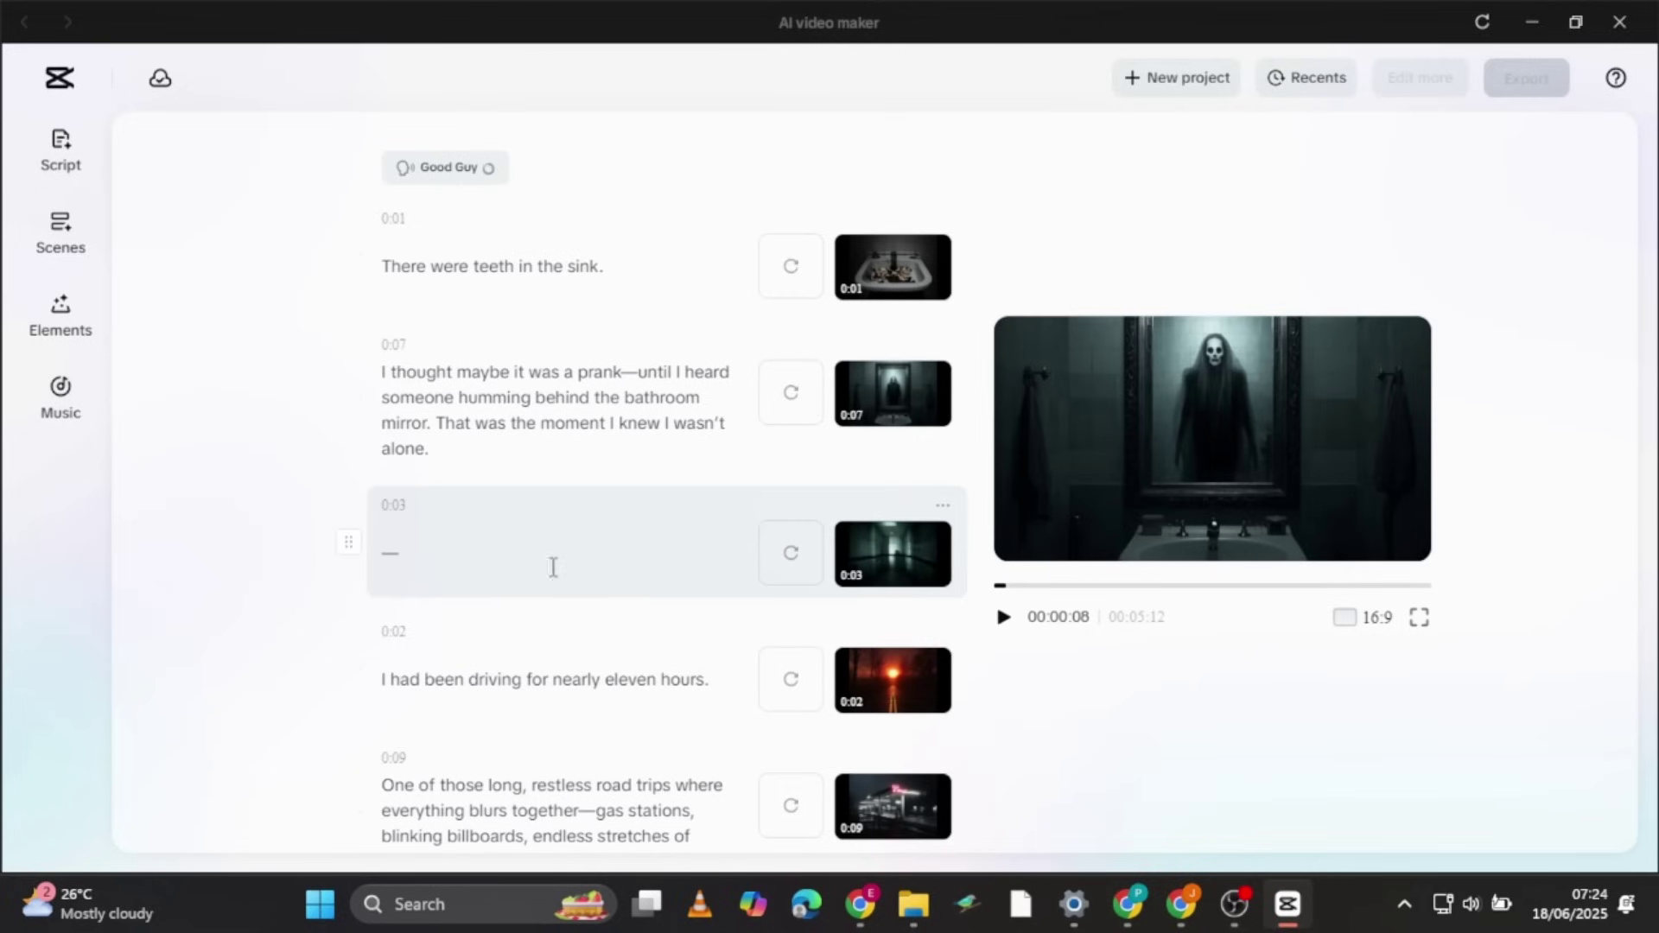
left_click(1003, 617)
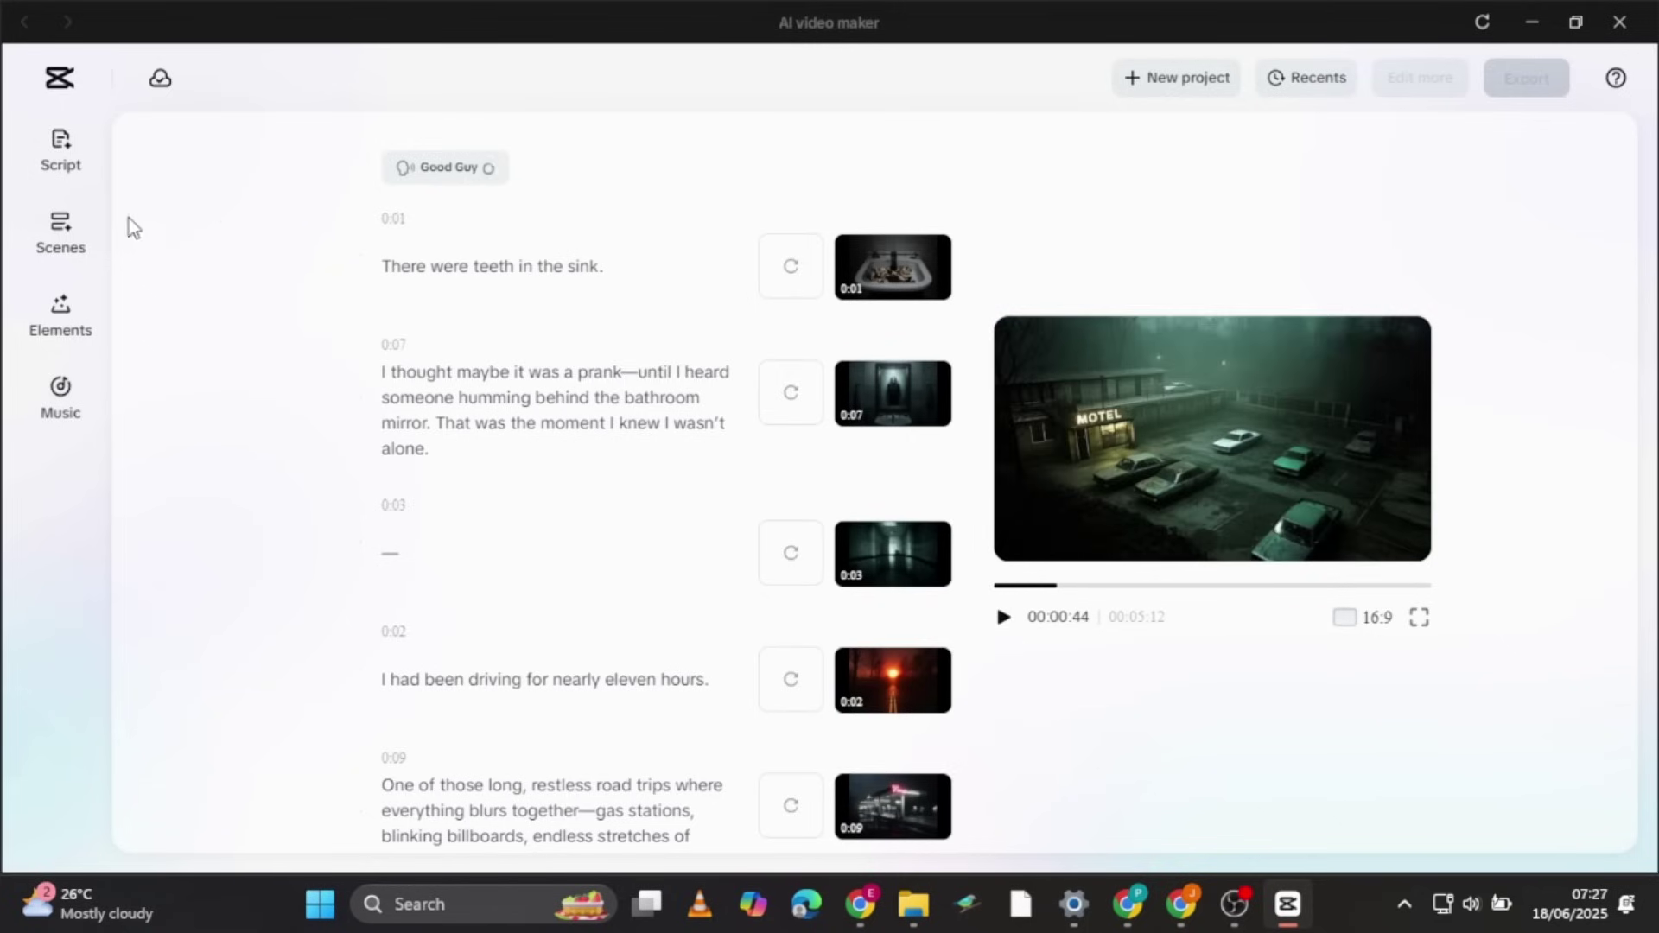
Browse the AI media styles that can be applied to the scenes.
left_click(59, 235)
left_click(360, 212)
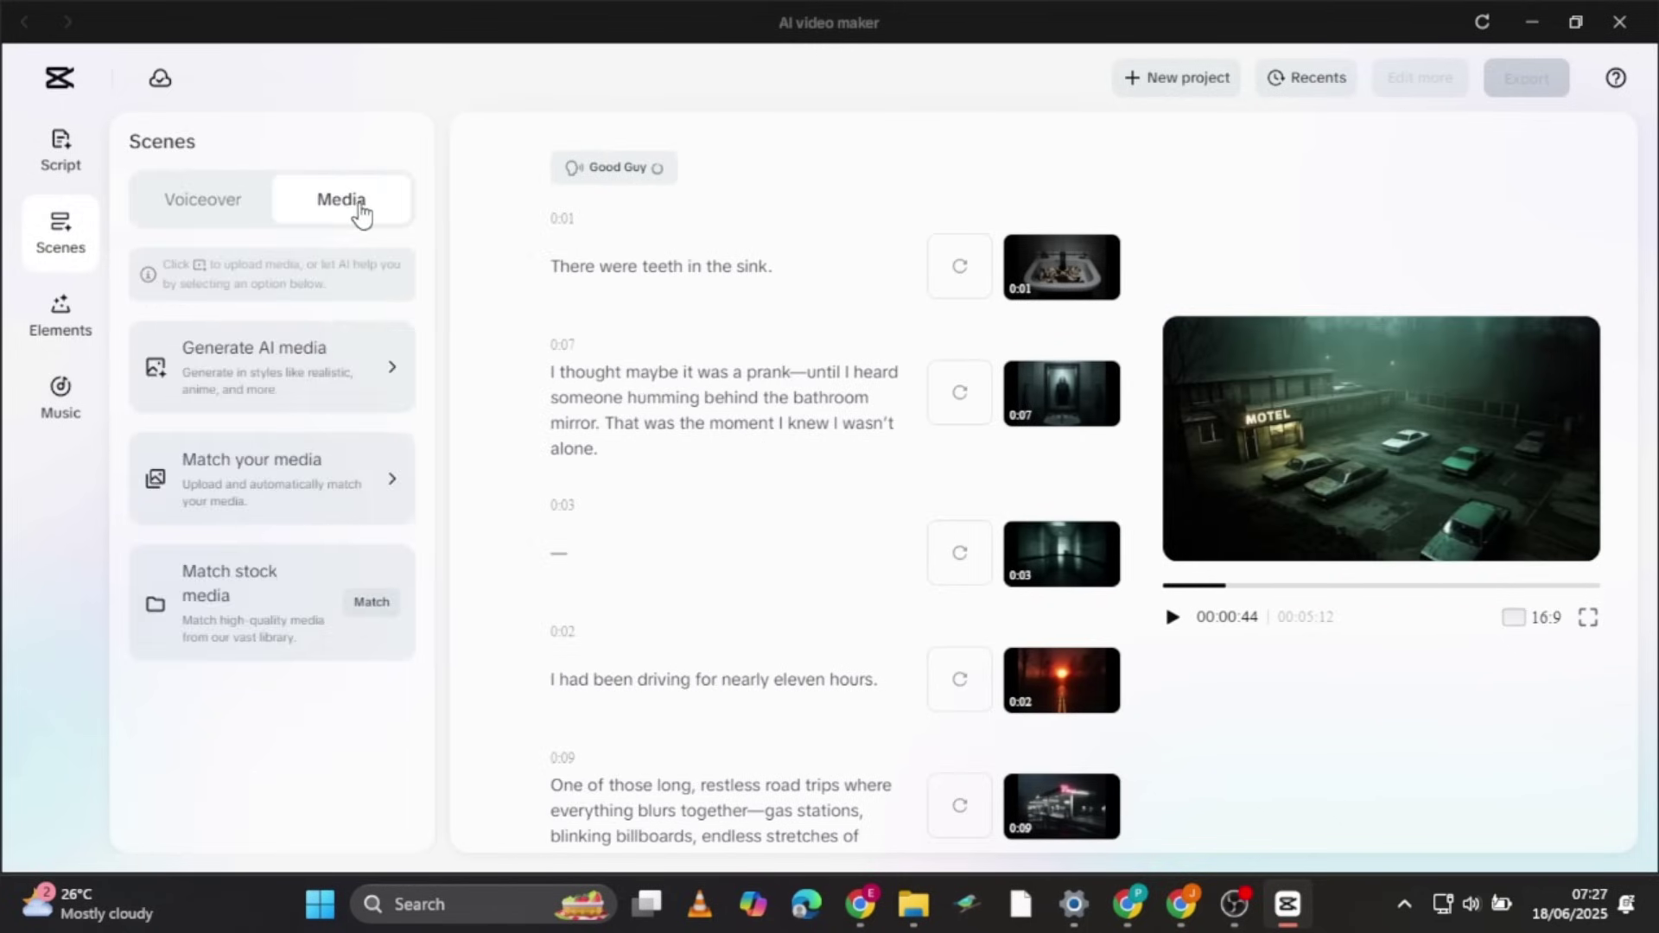
left_click(362, 378)
scroll(337, 432, "down", 10)
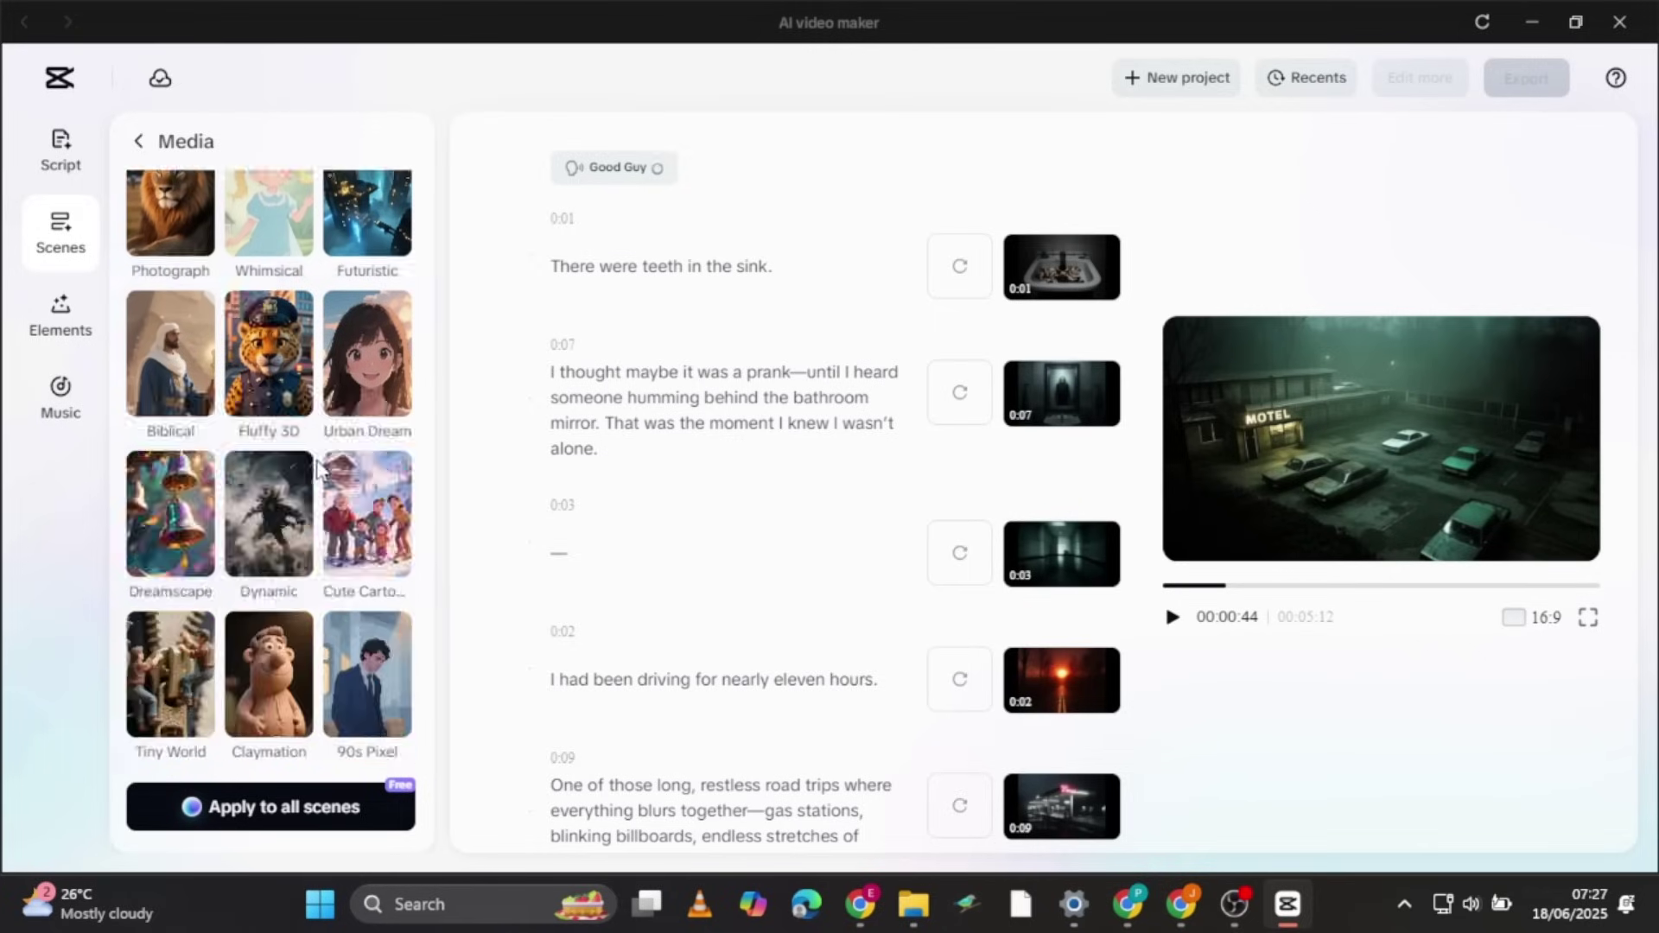
scroll(354, 458, "up", 5)
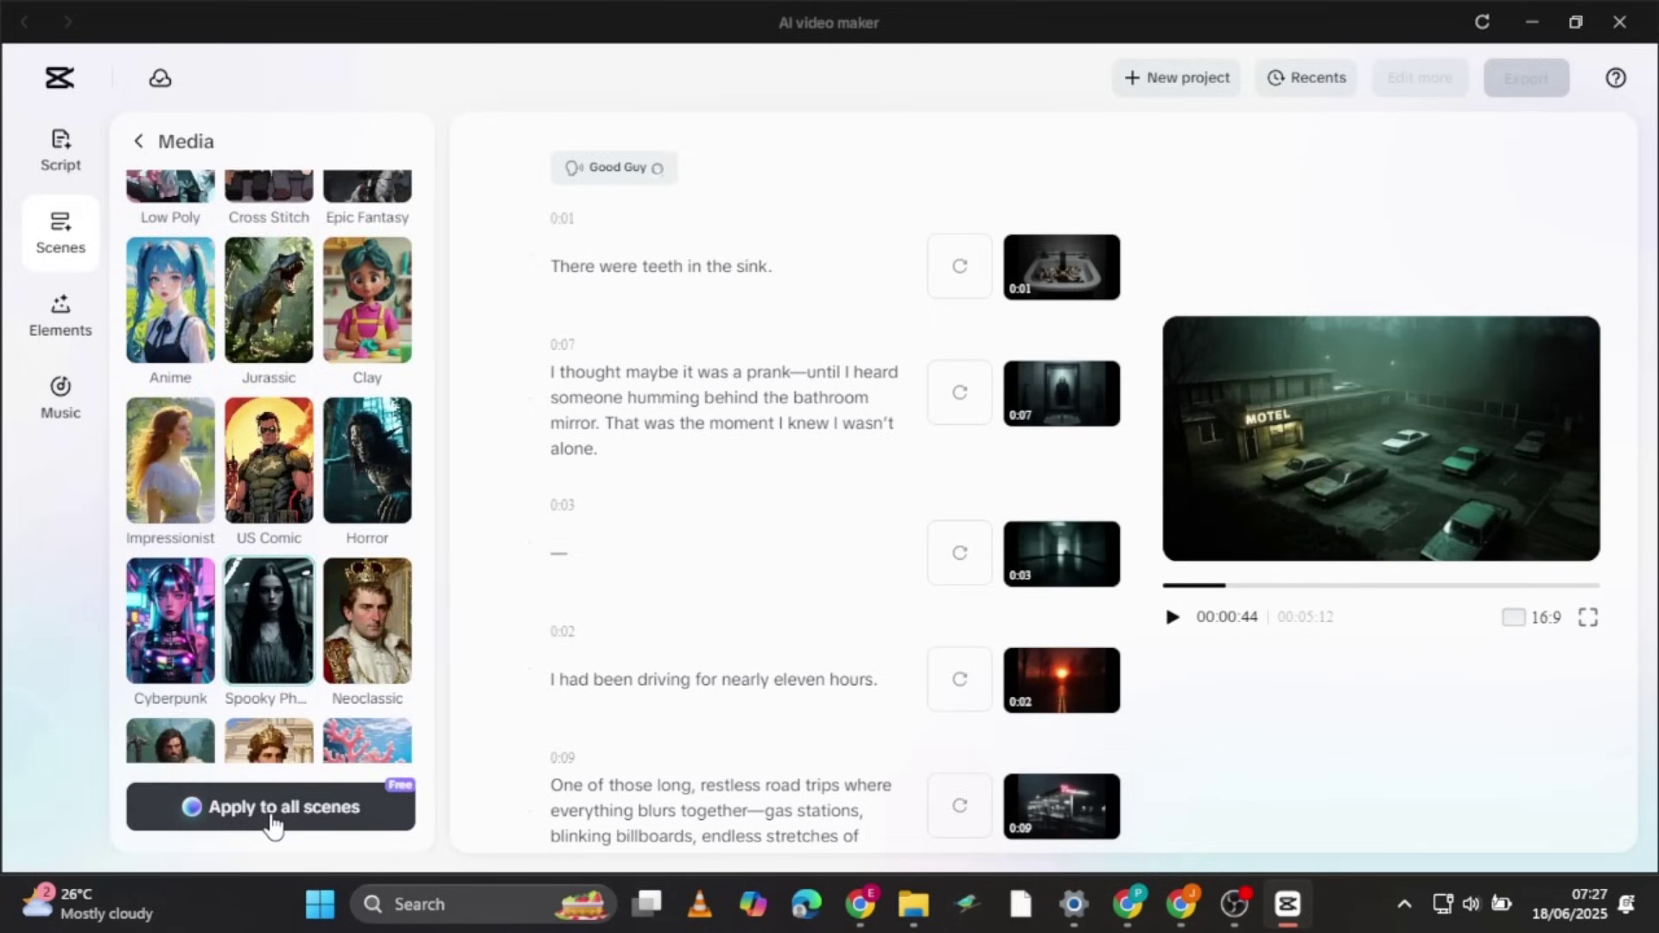
Browse the male and favourite narration voices and replace the voice of all scenes with British Male.
left_click(60, 235)
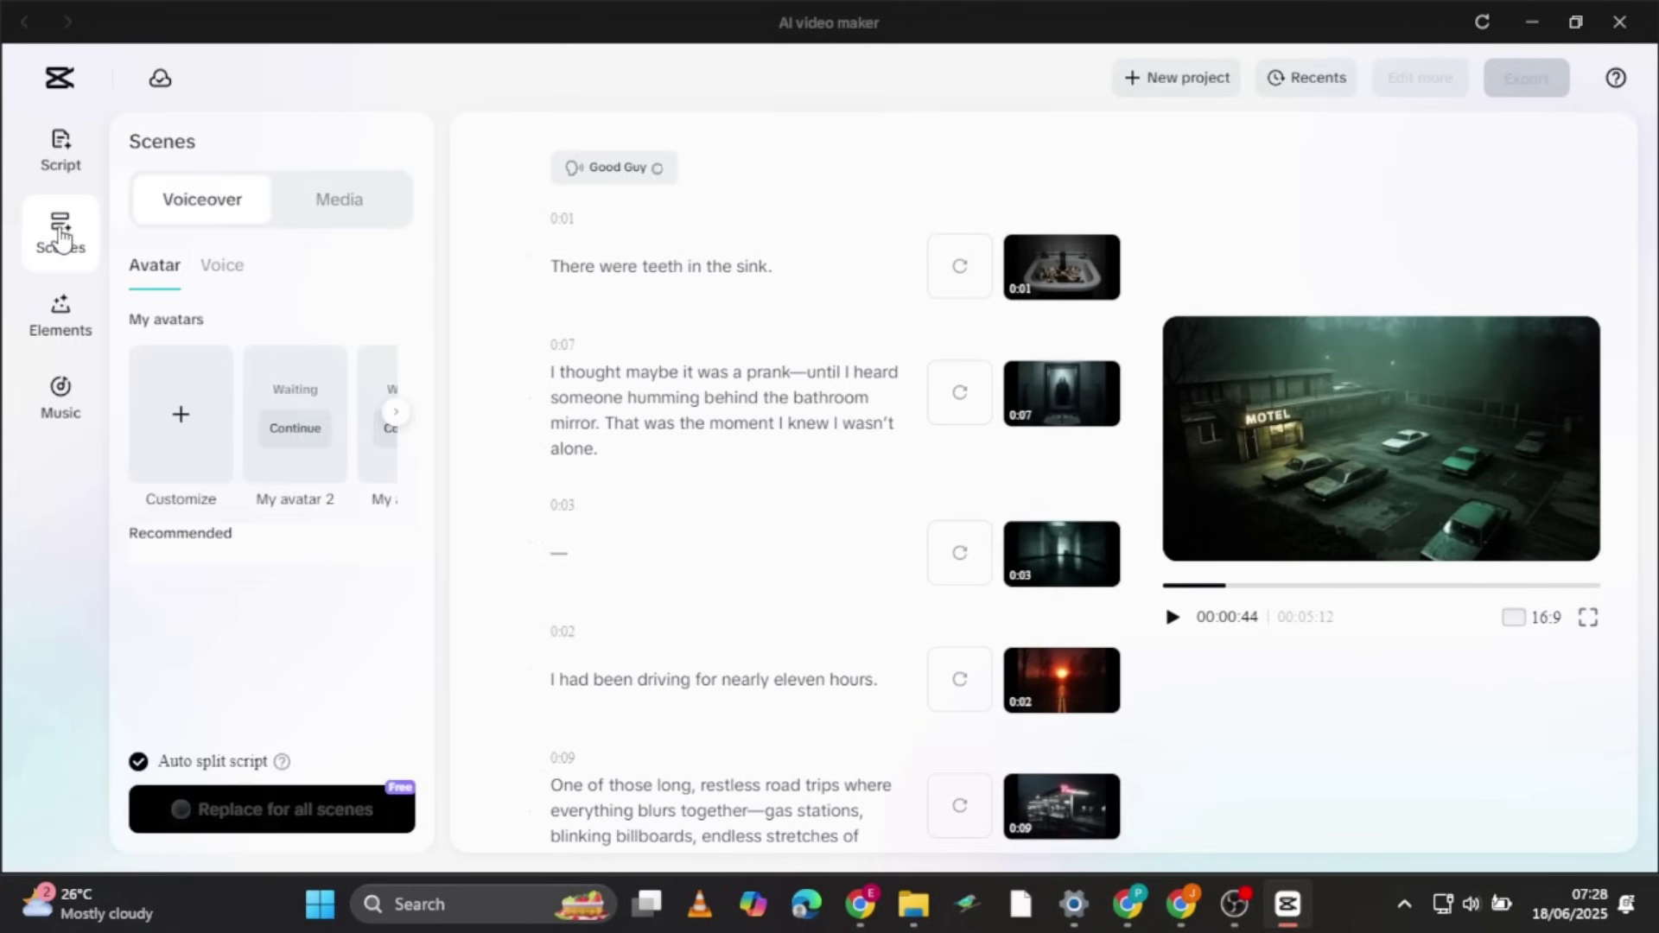
left_click(220, 275)
left_click(352, 510)
scroll(208, 605, "down", 5)
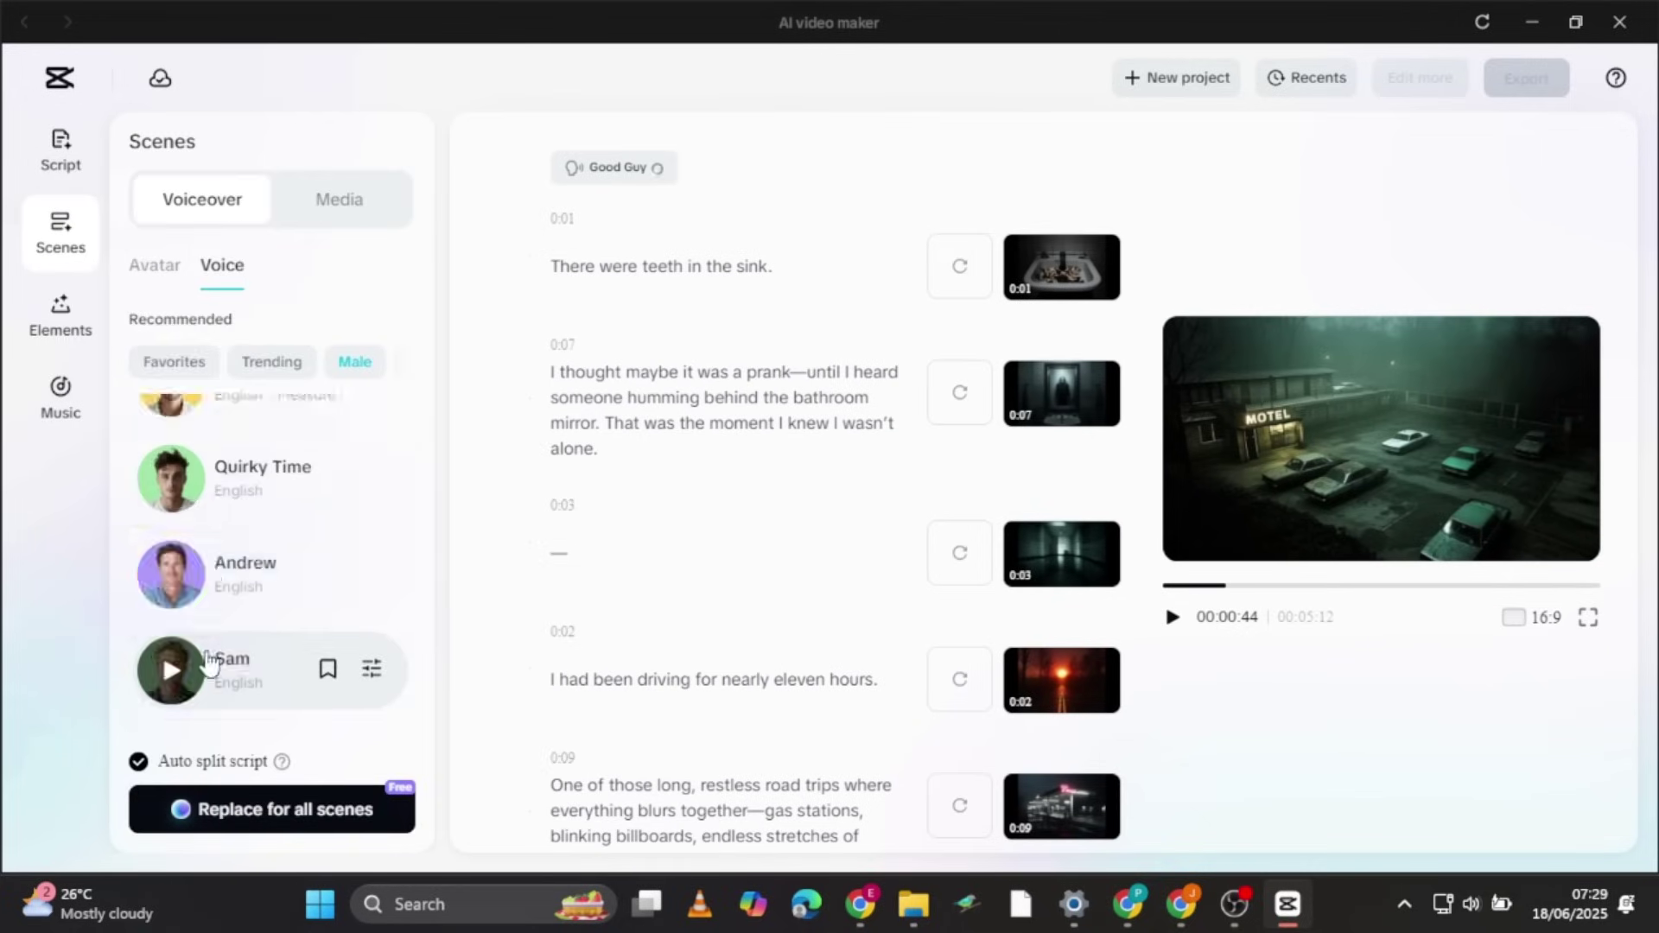
scroll(233, 622, "down", 6)
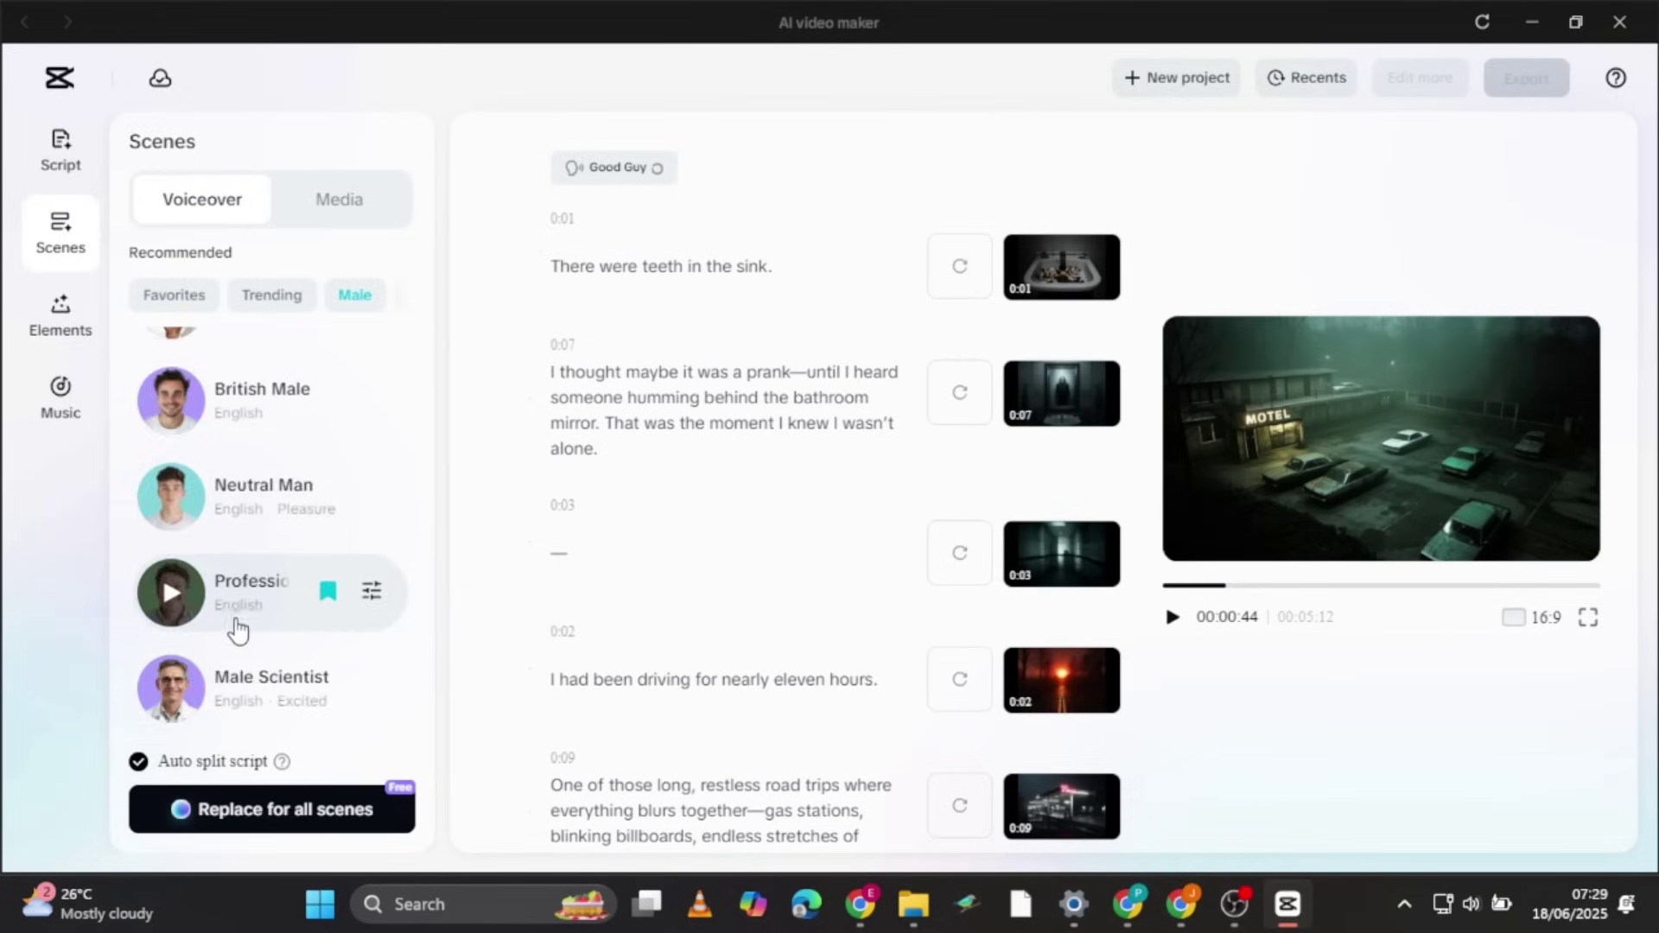
left_click(182, 302)
left_click(180, 404)
left_click(249, 404)
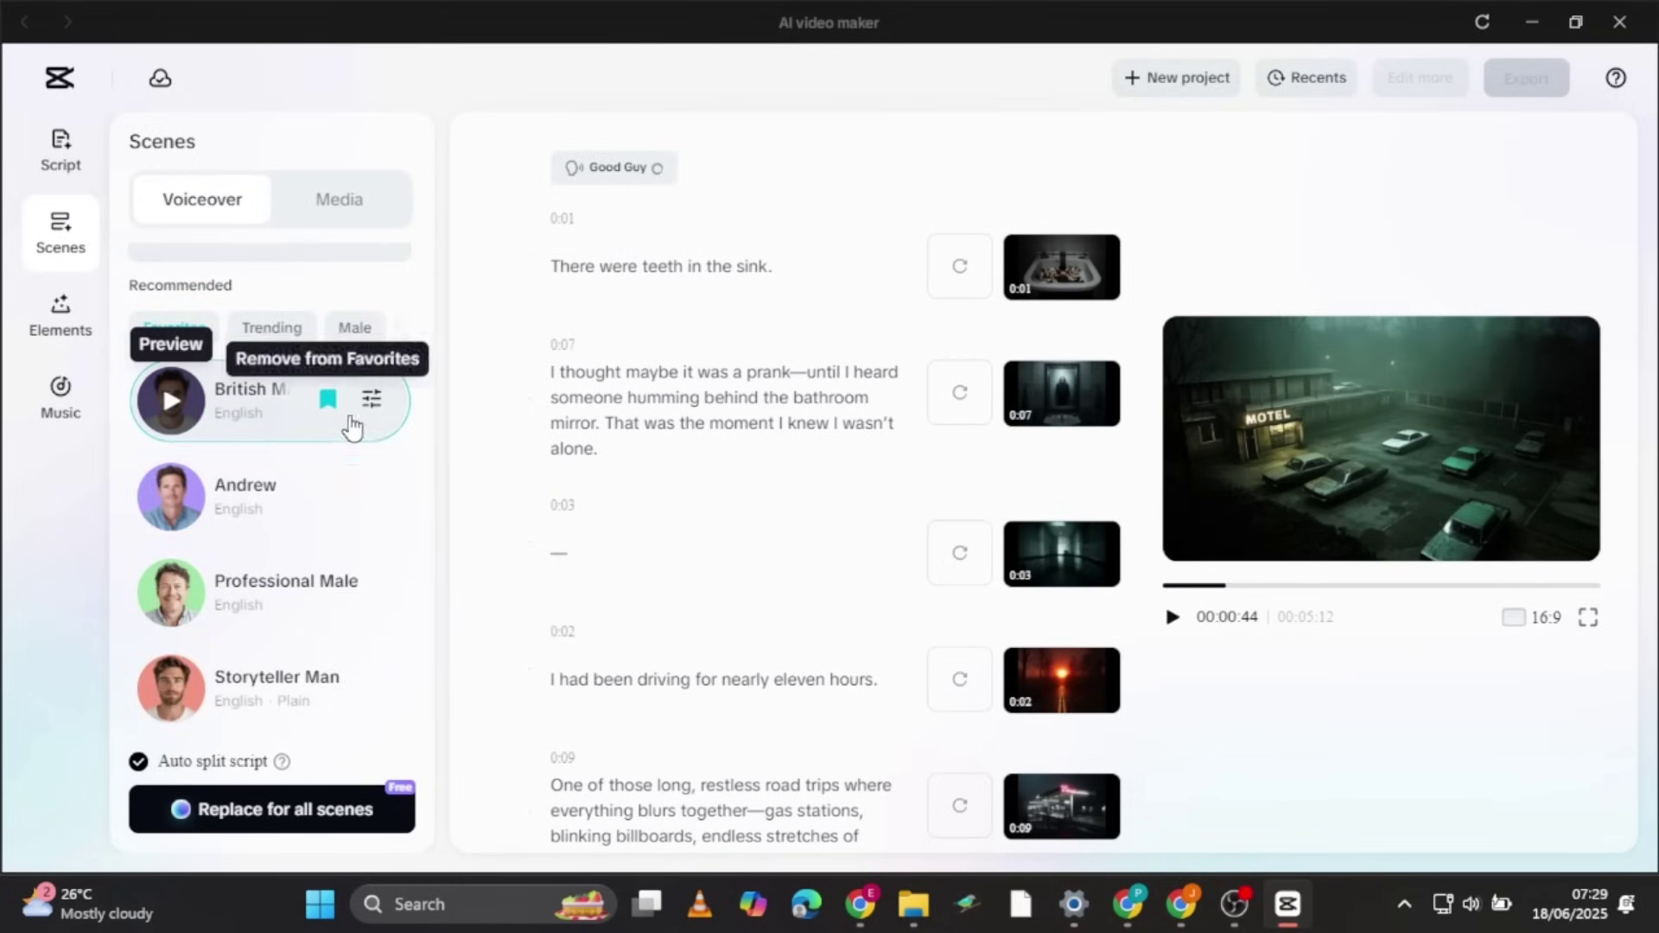
left_click(1026, 530)
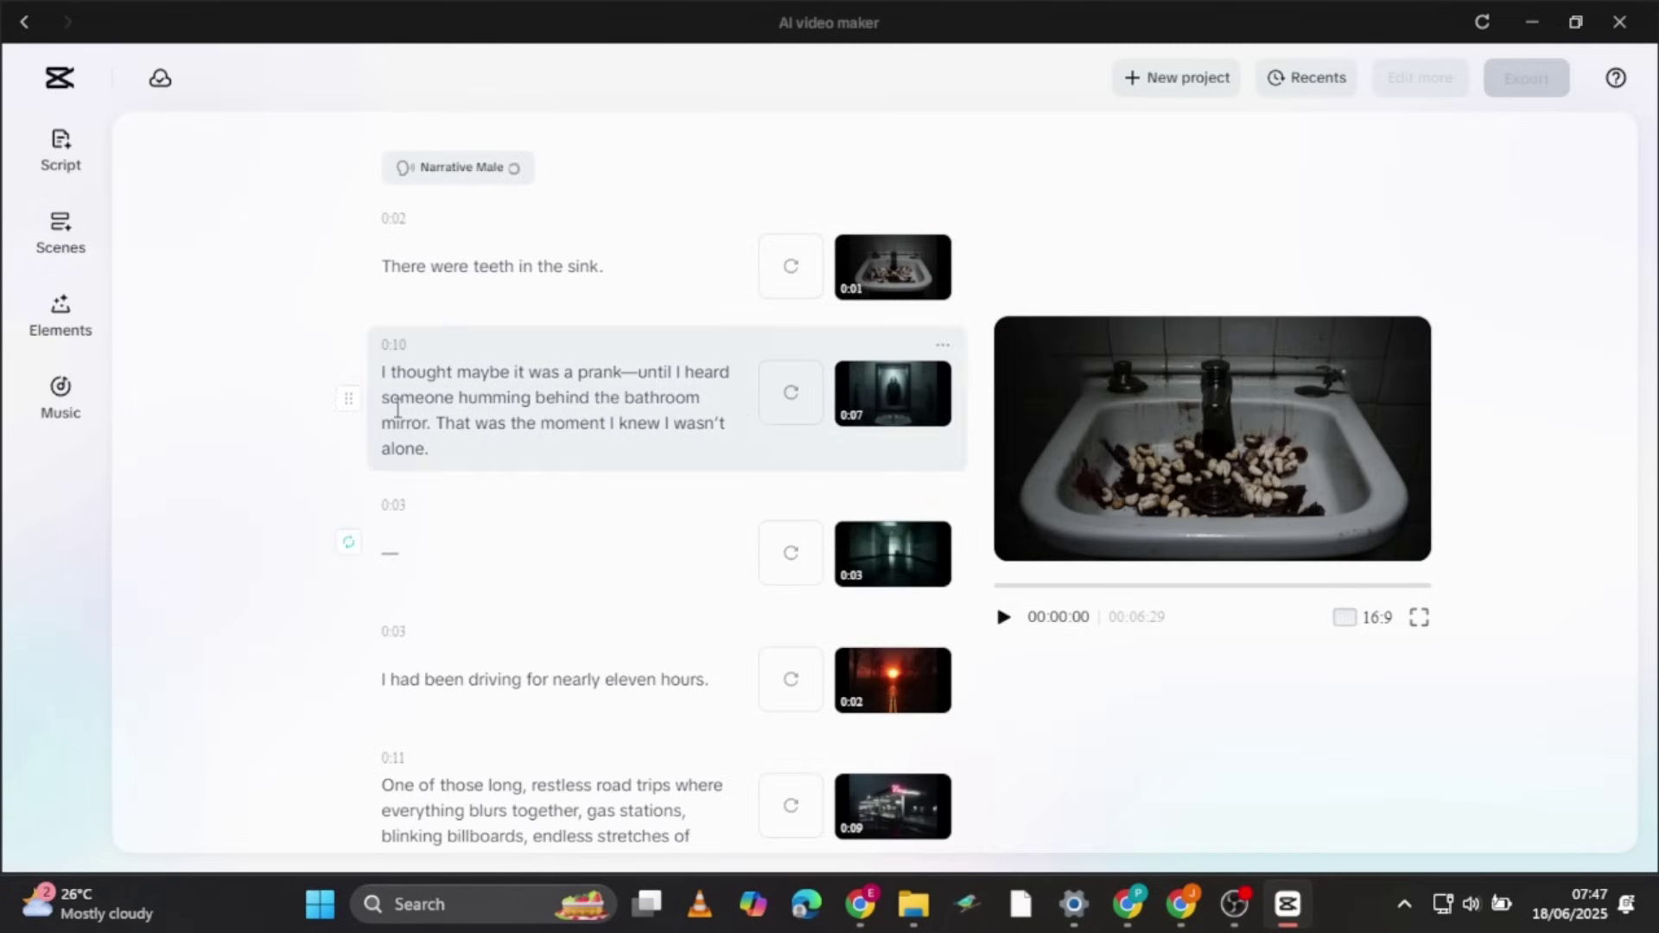
Look through the caption templates available for the video.
left_click(60, 329)
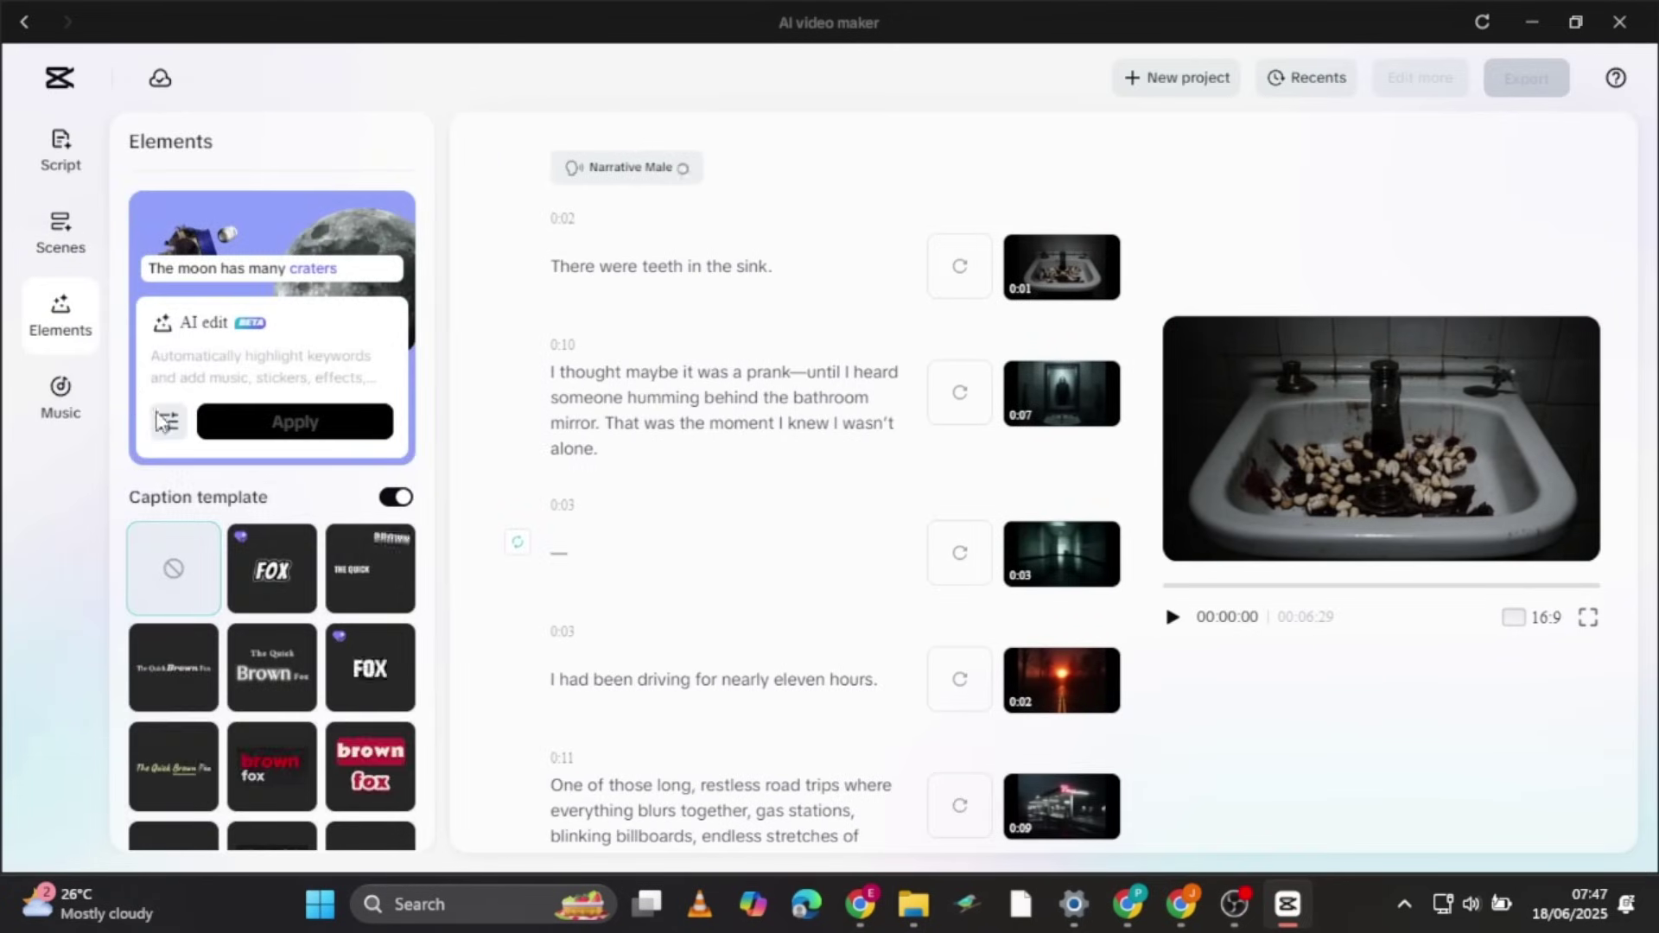
scroll(283, 480, "down", 5)
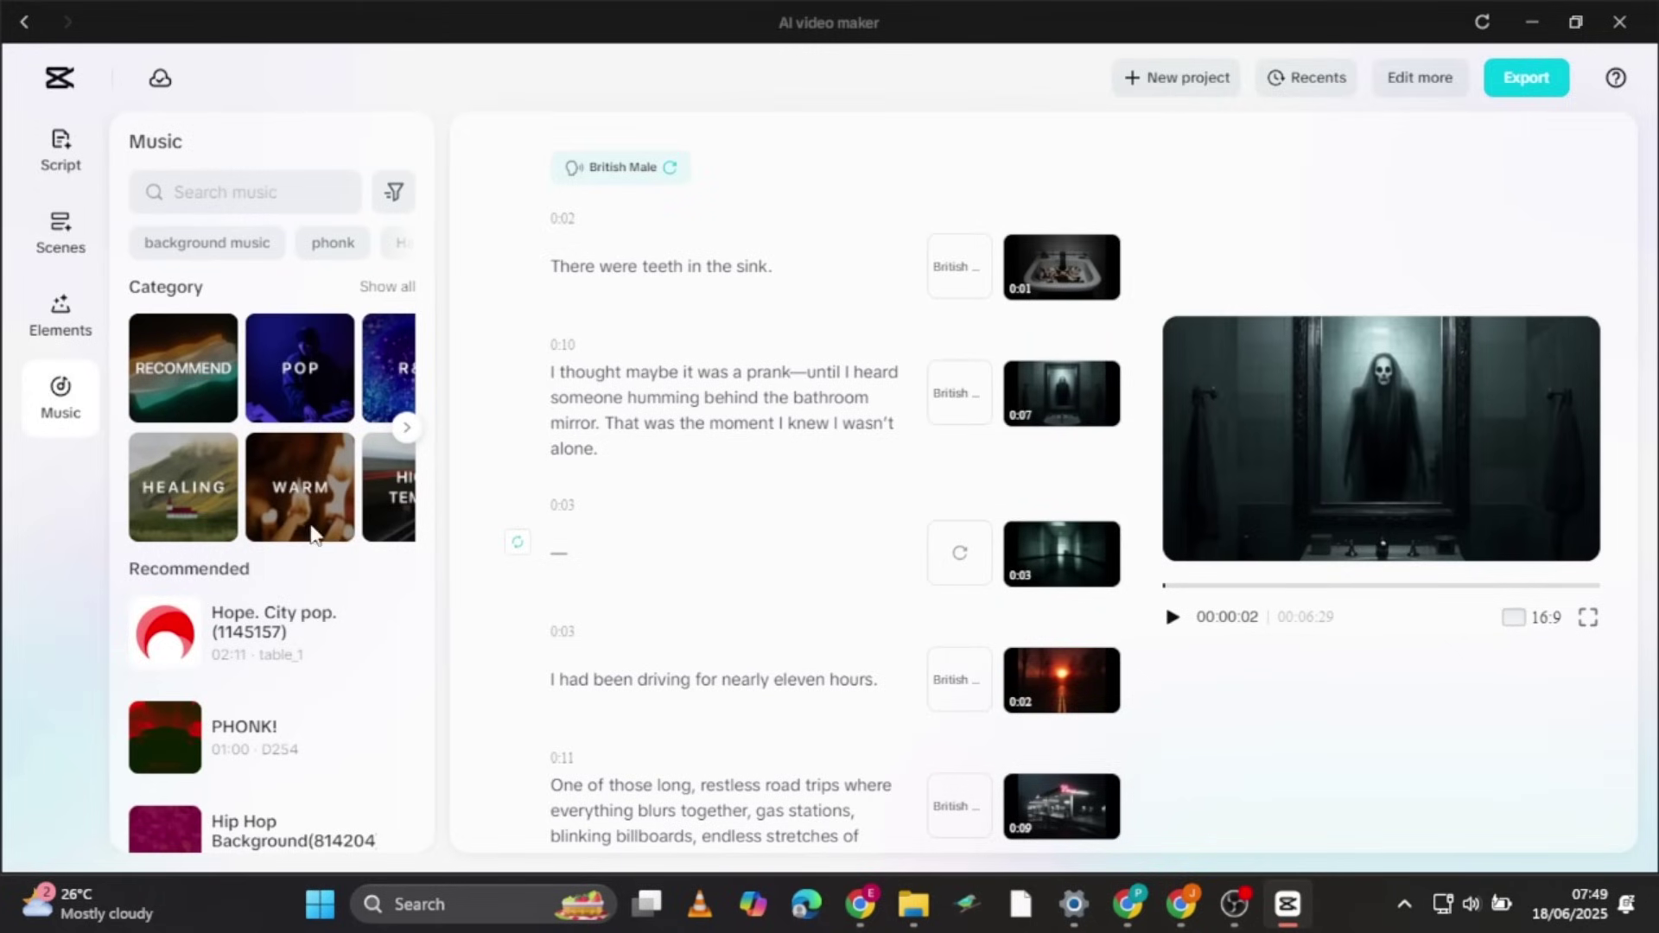
Search for horror music, preview tracks, and add the Horror music box BGM with its volume lowered to about -18.4 dB.
scroll(237, 593, "down", 5)
scroll(237, 432, "up", 5)
left_click(226, 191)
type("horror")
key("Return")
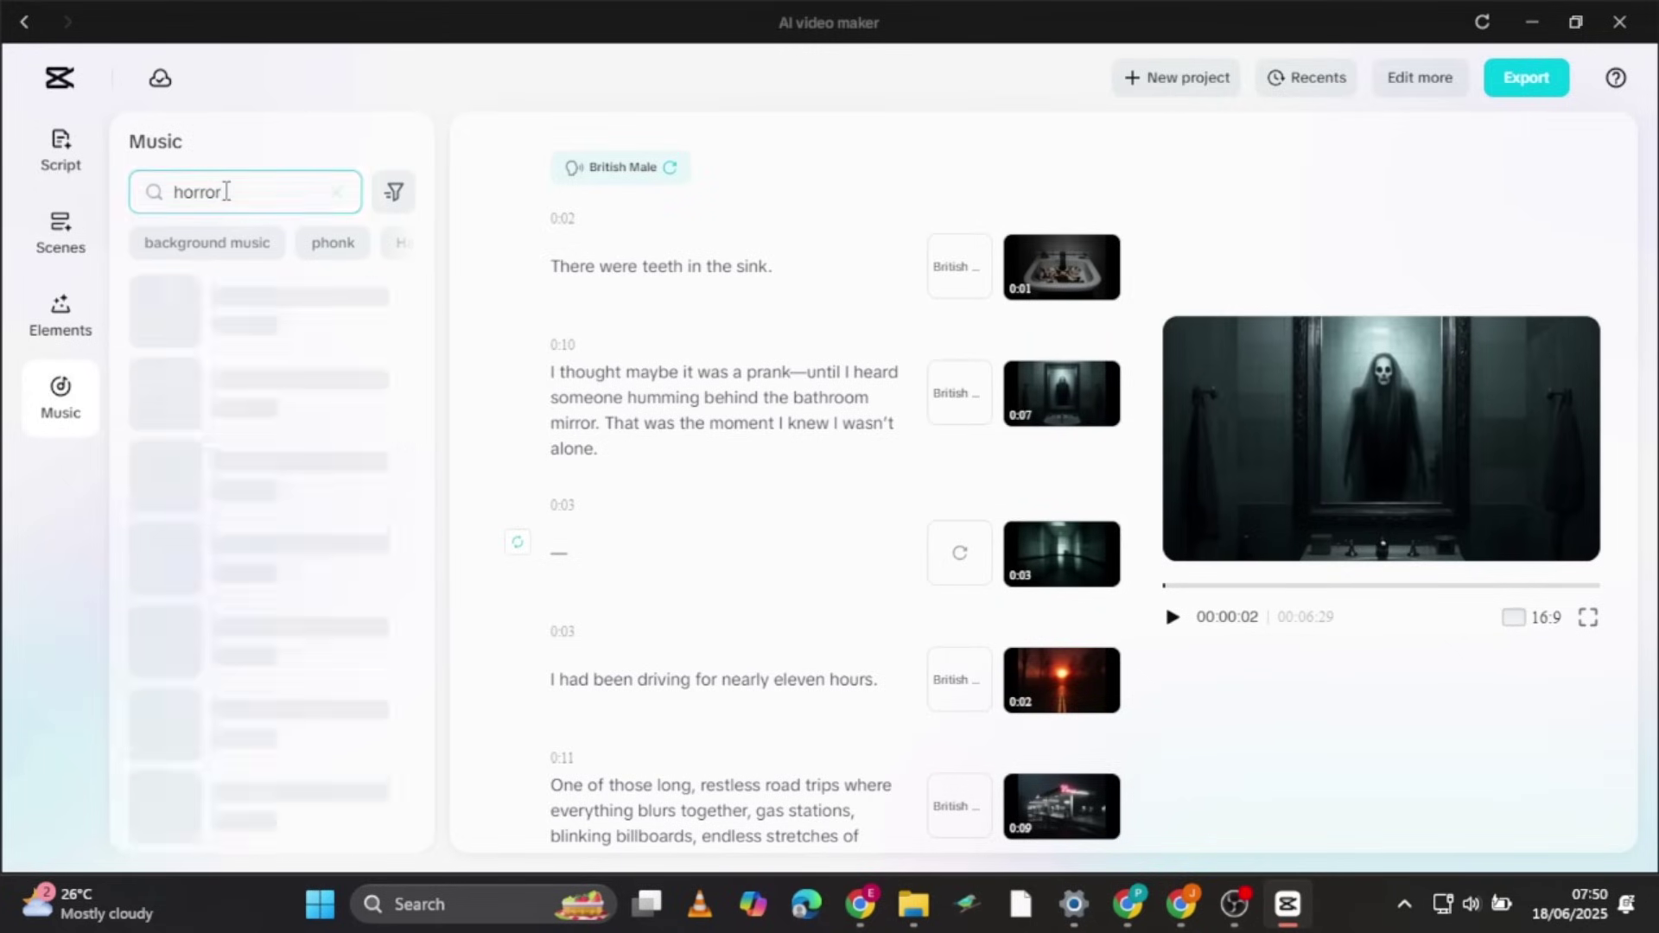
left_click(164, 423)
scroll(173, 536, "down", 5)
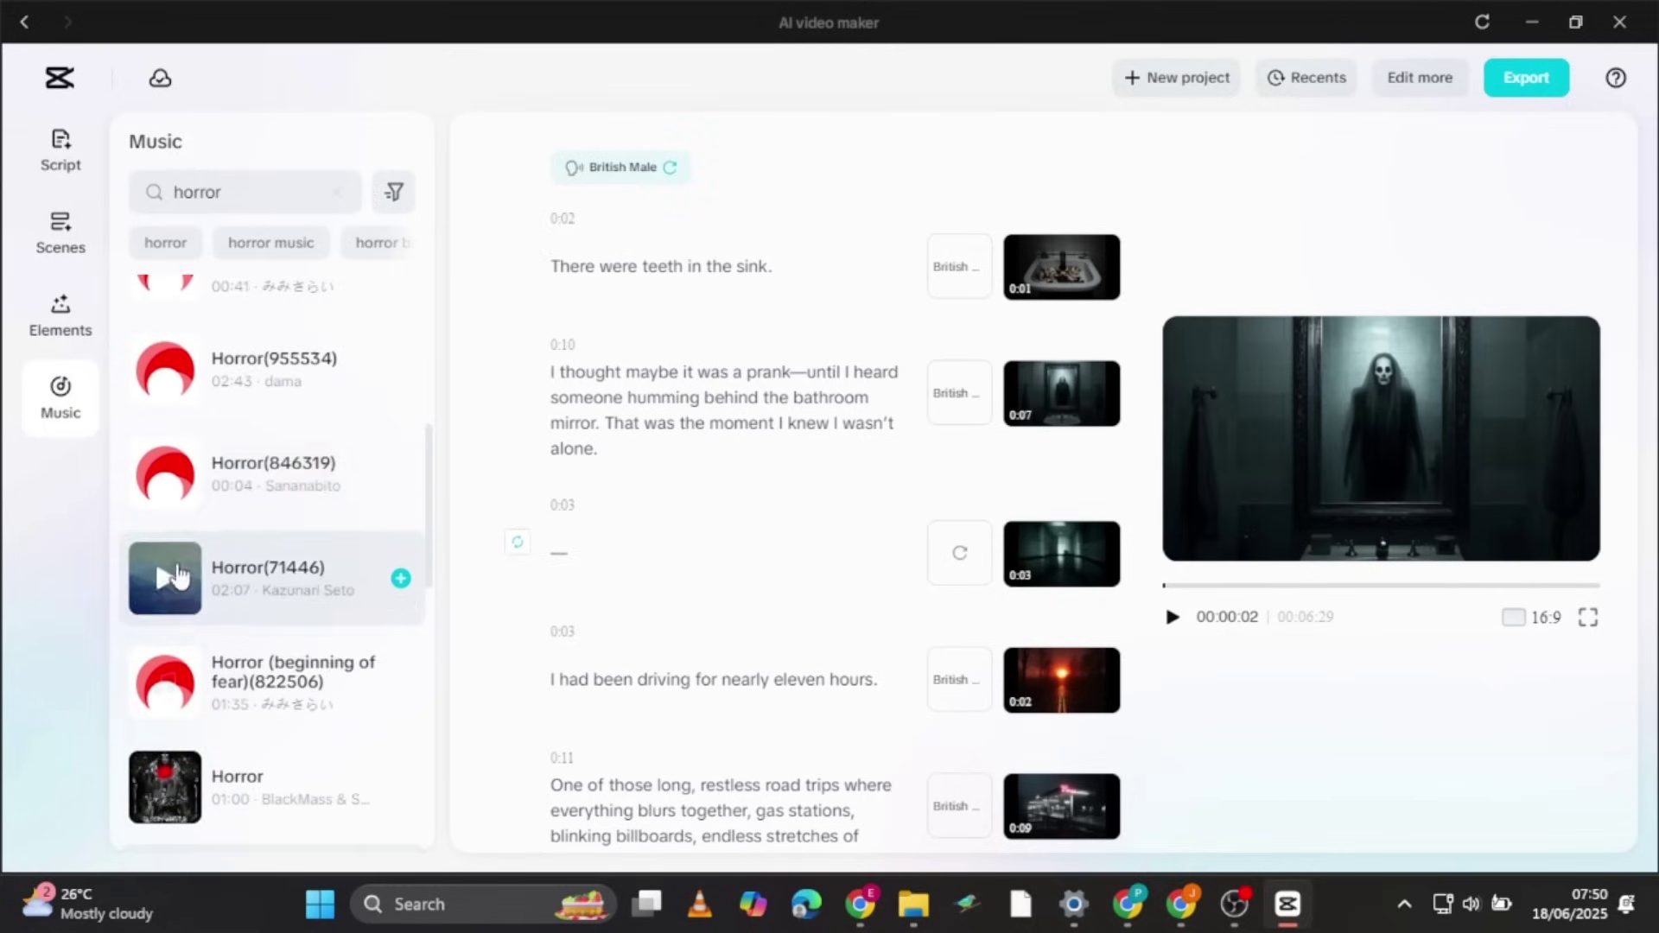
scroll(160, 450, "up", 3)
left_click(168, 485)
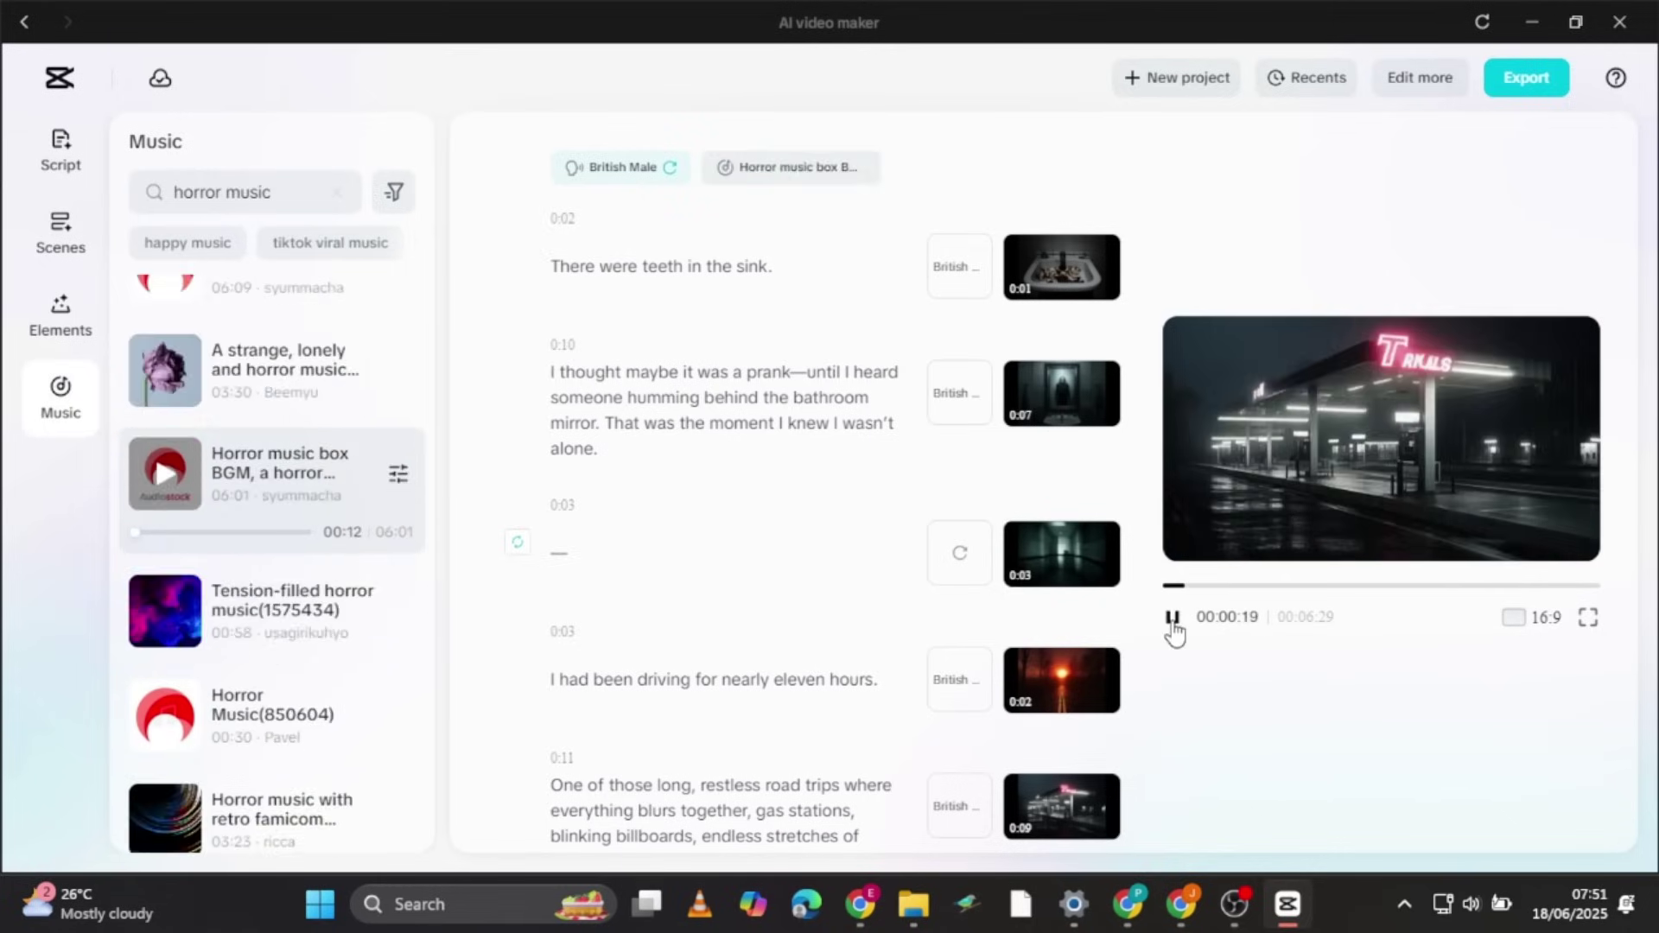
left_click(397, 474)
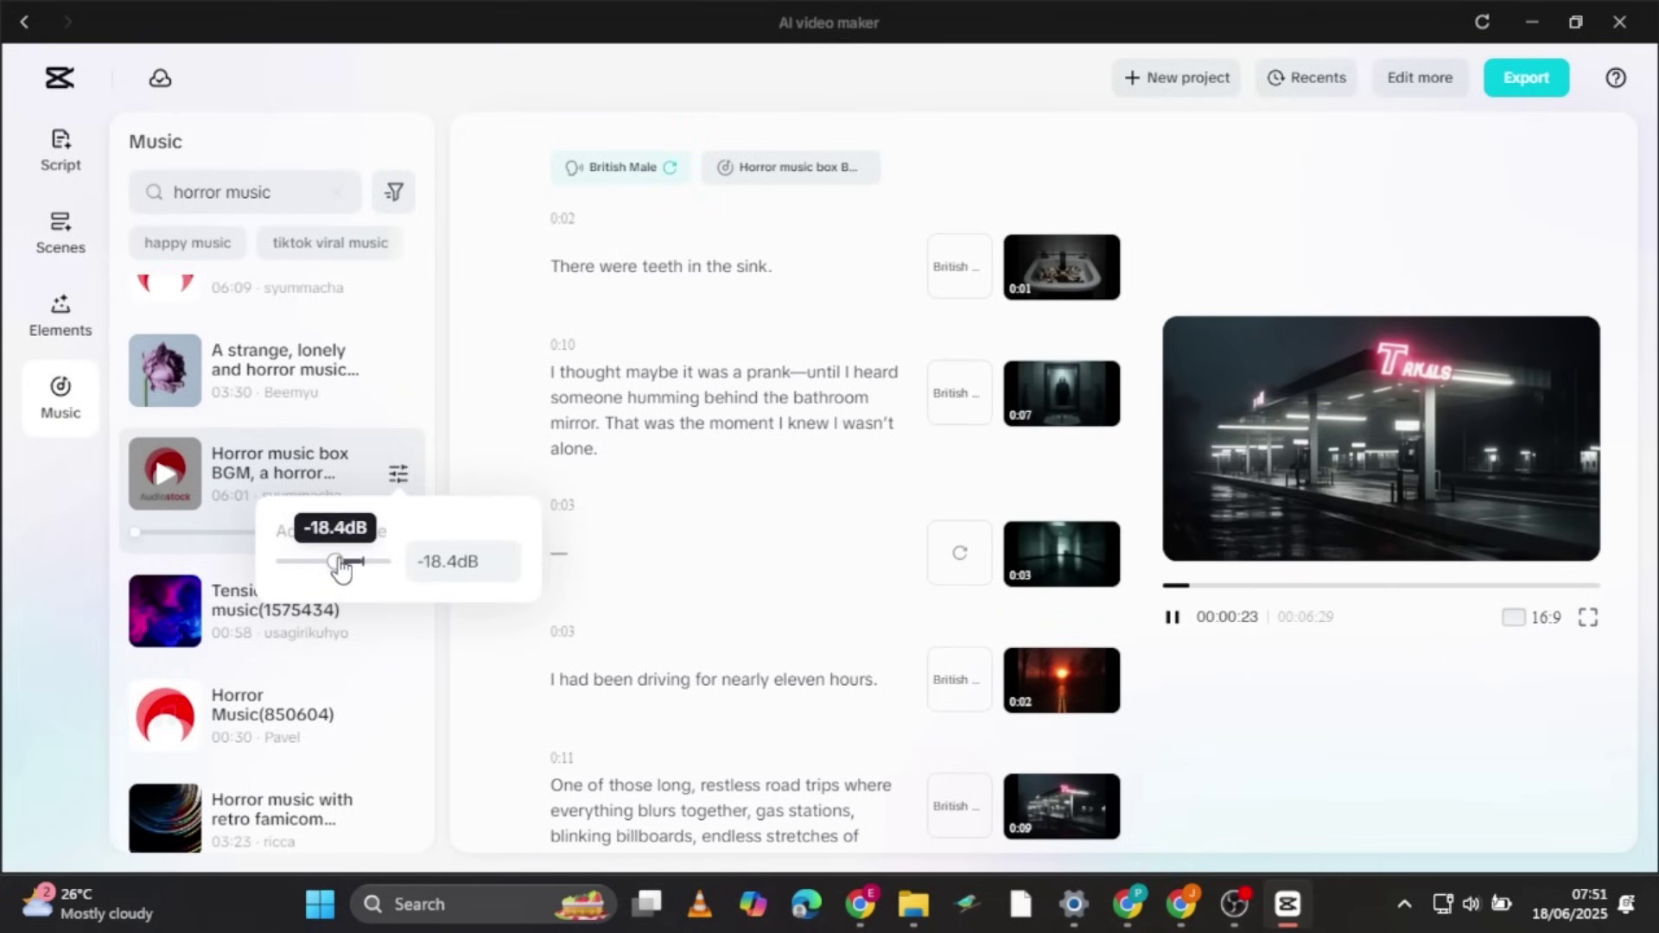
left_click(250, 491)
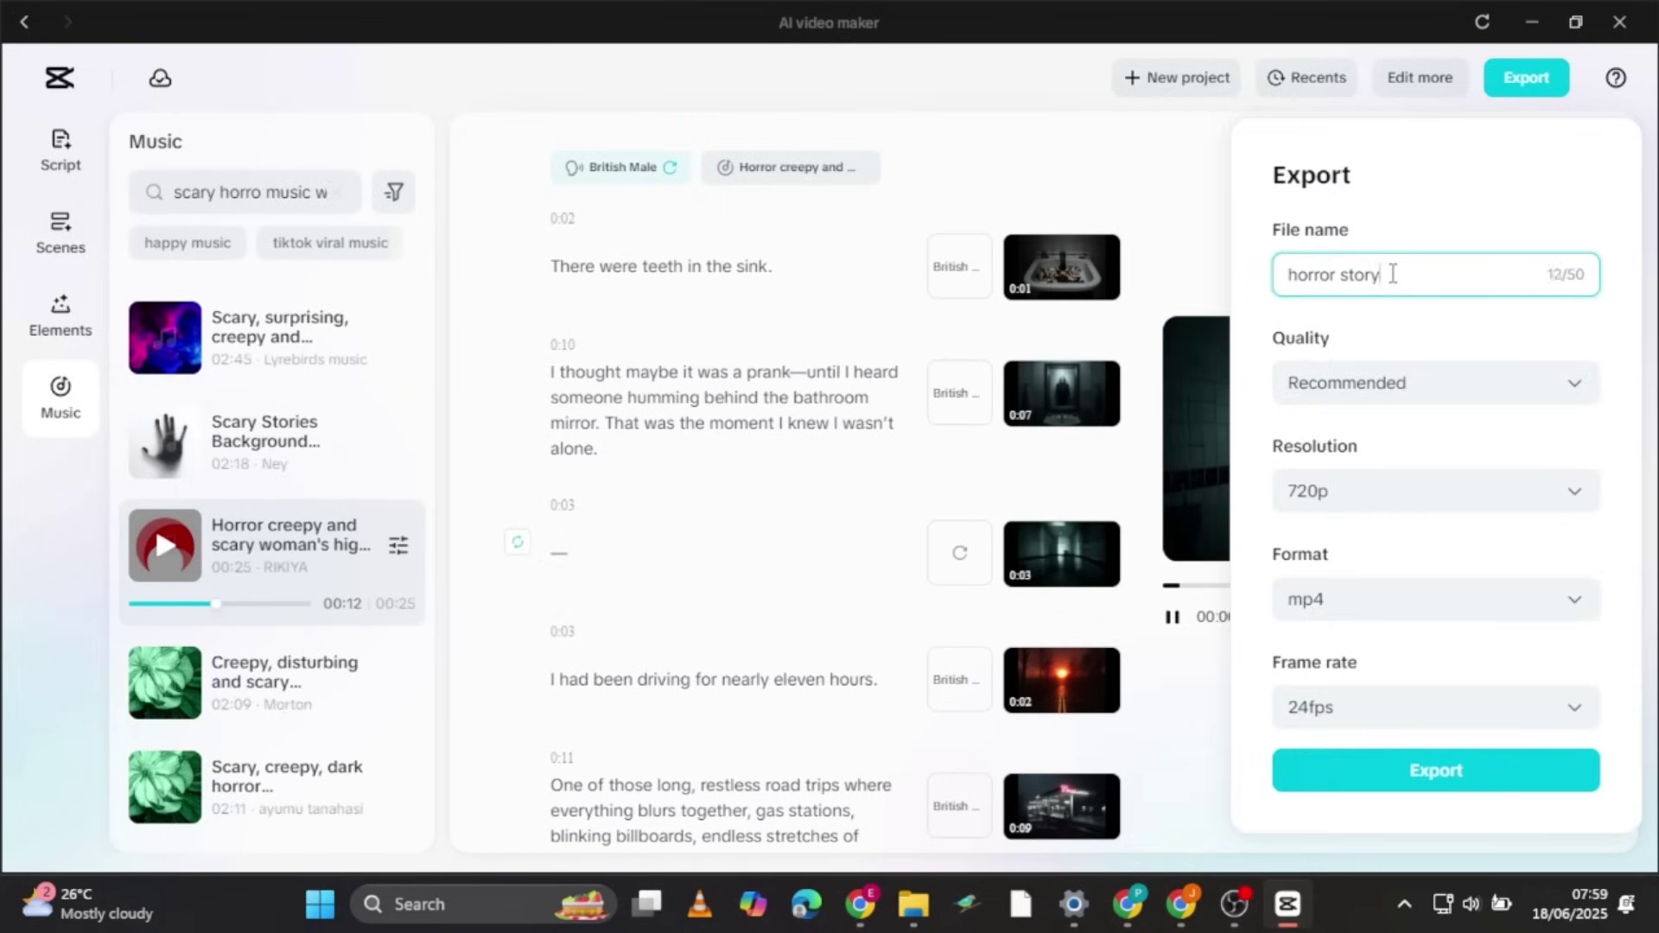
Export the video as "horror story" in recommended quality, 720p, mp4 and 24fps.
left_click(1331, 765)
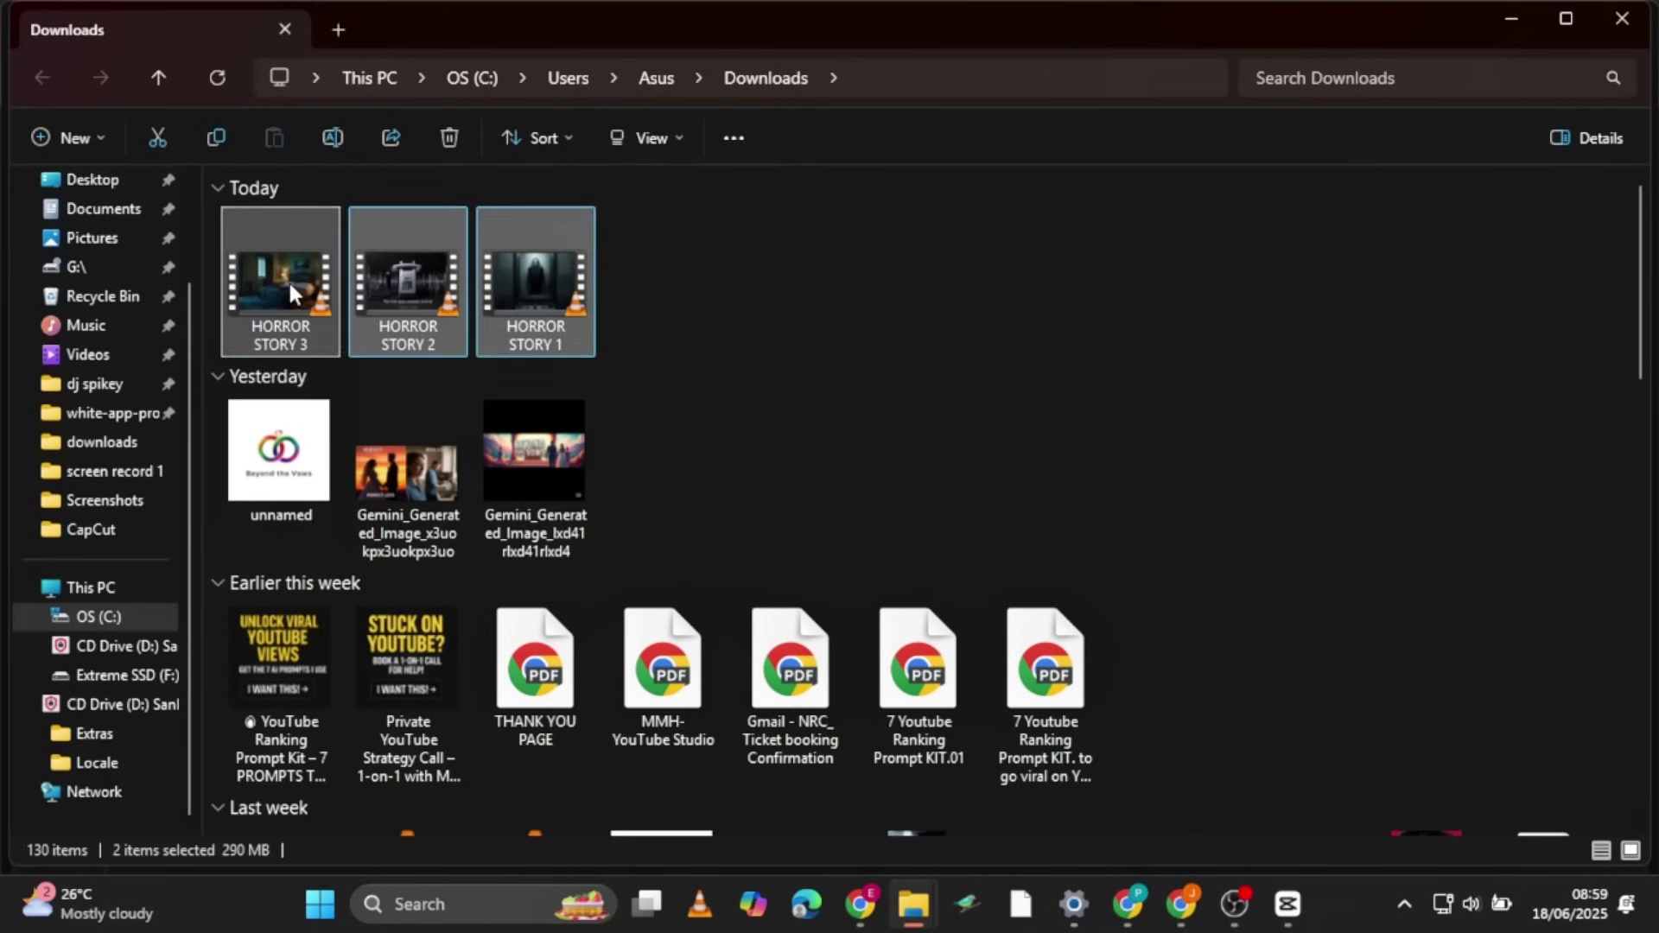
Import the videos HORROR STORY 1, 2 and 3 from the Downloads folder into the CapCut project.
left_click_drag(652, 419, 330, 313)
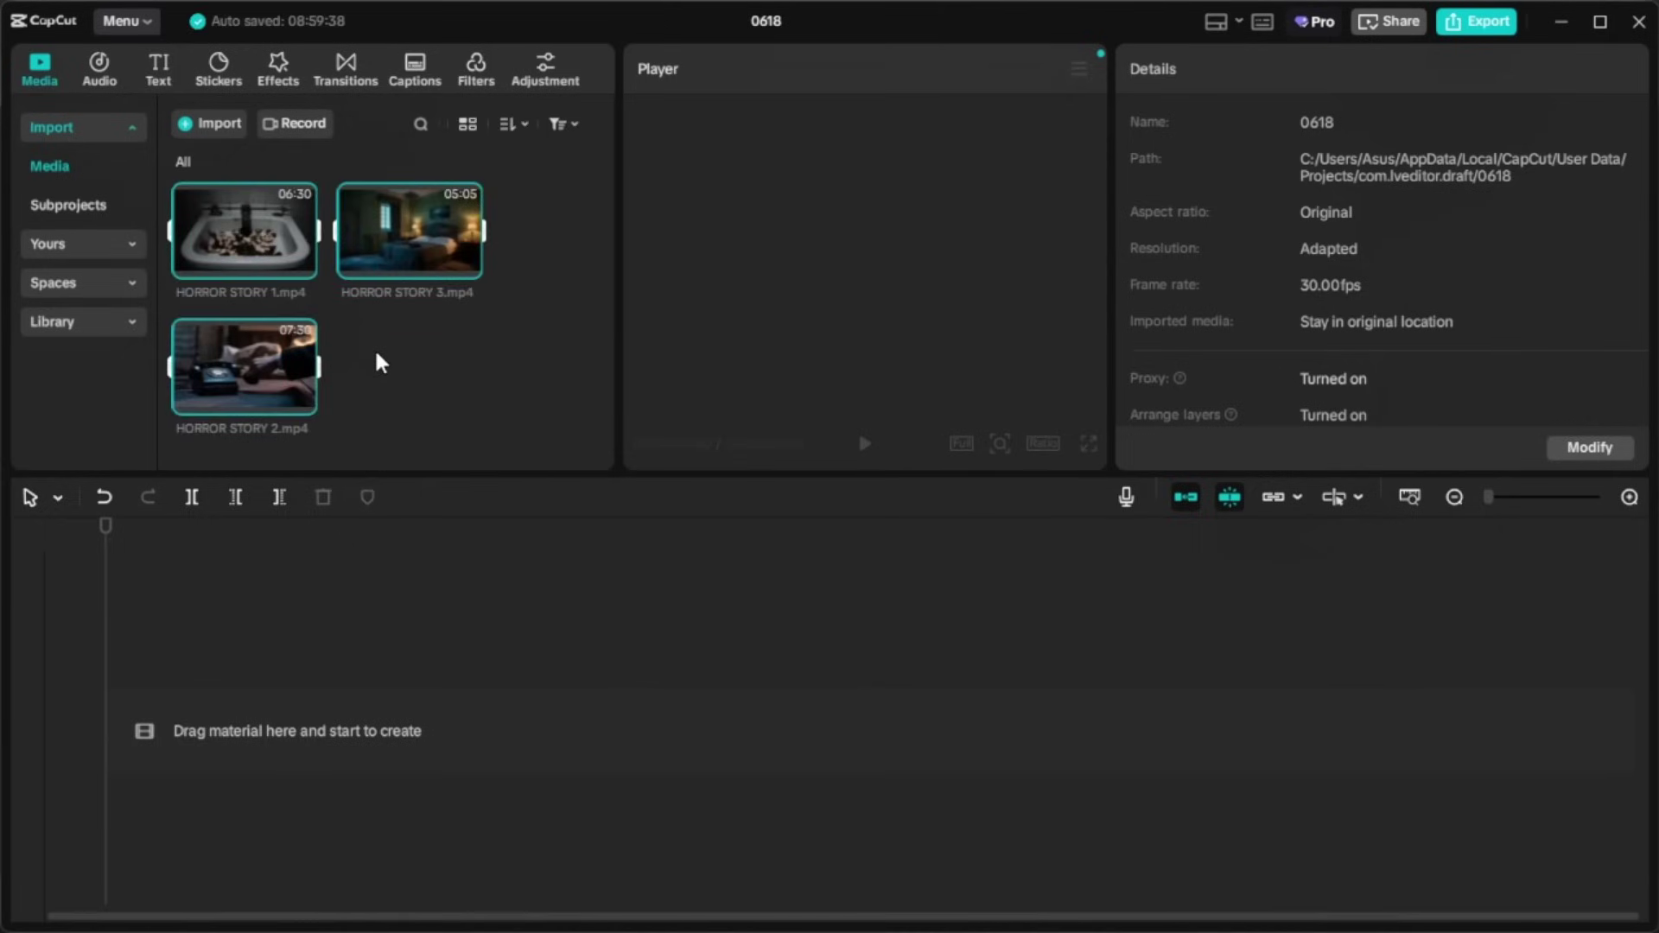
left_click(376, 347)
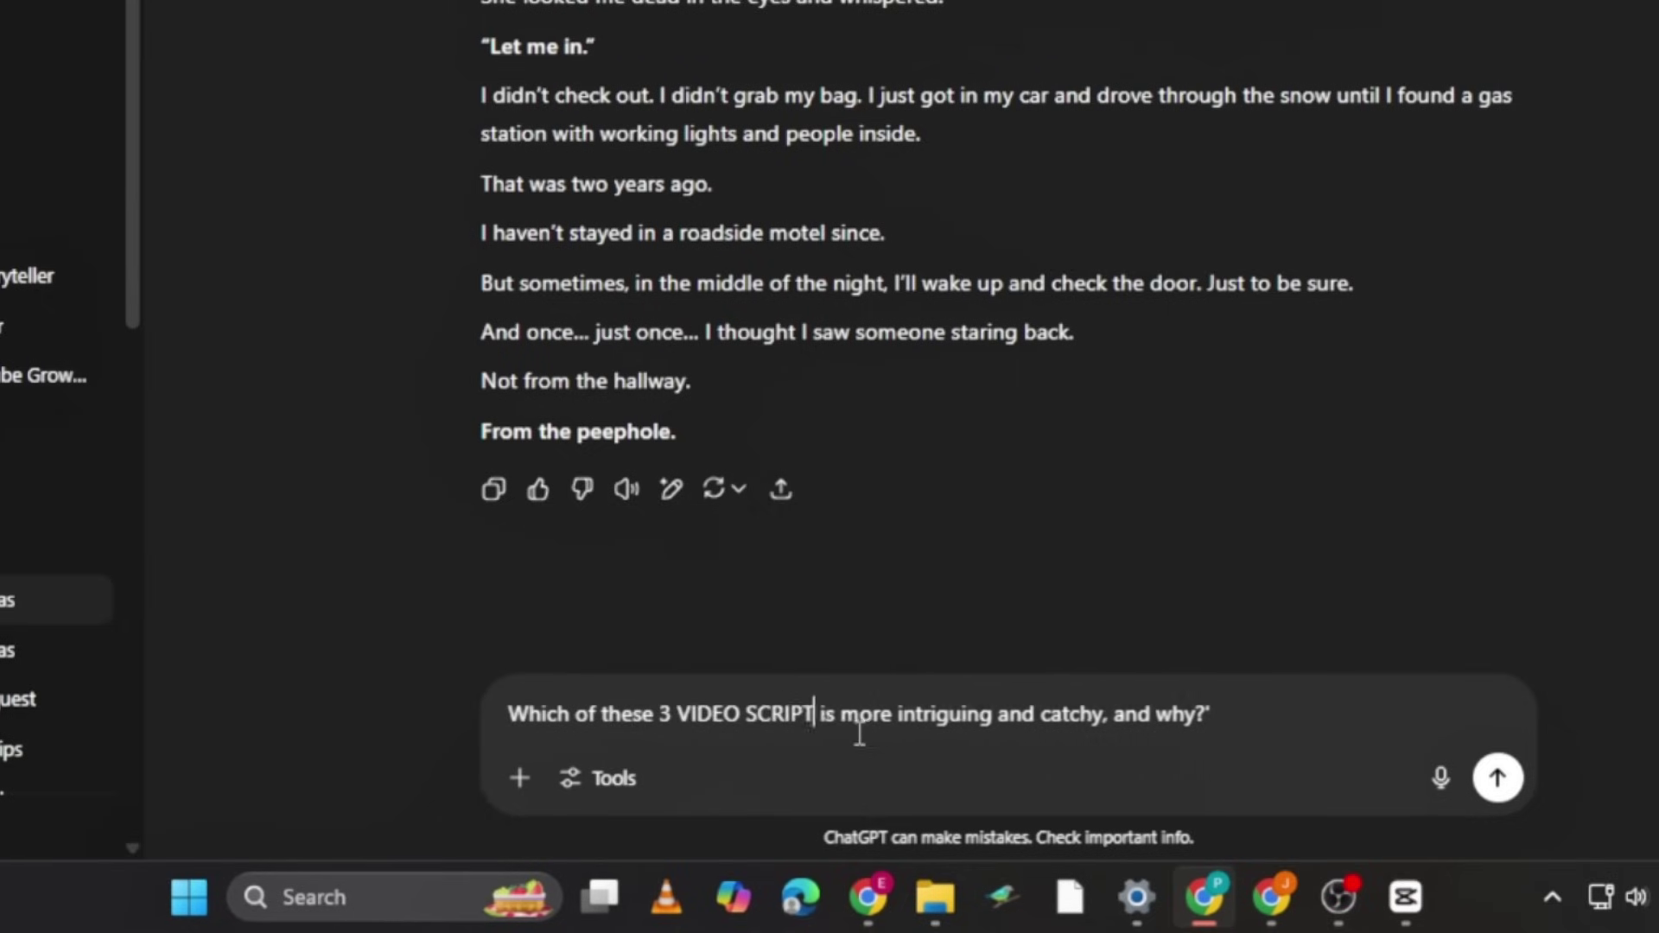
Ask ChatGPT which of the 3 video scripts created is more intriguing and catchy, and why.
type("EATED")
key("Return")
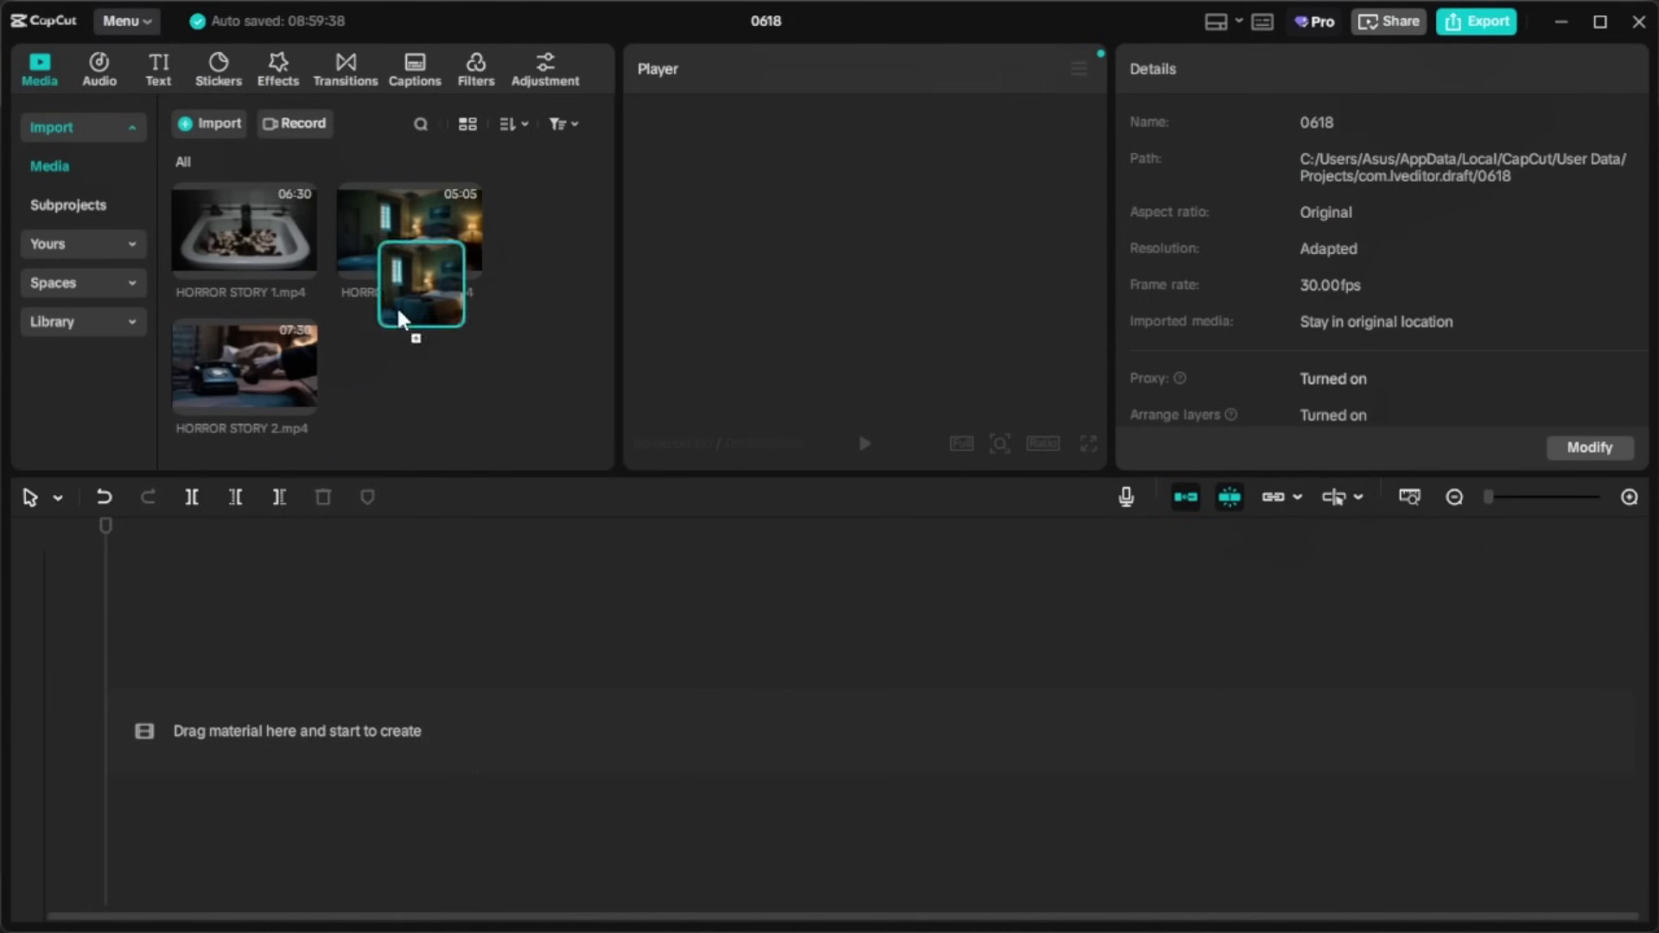
Place the imported videos on the CapCut timeline one after another in the order HORROR STORY 3, HORROR STORY 1, HORROR STORY 2.
left_click_drag(407, 315, 241, 666)
left_click_drag(244, 229, 691, 735)
left_click_drag(296, 391, 1091, 621)
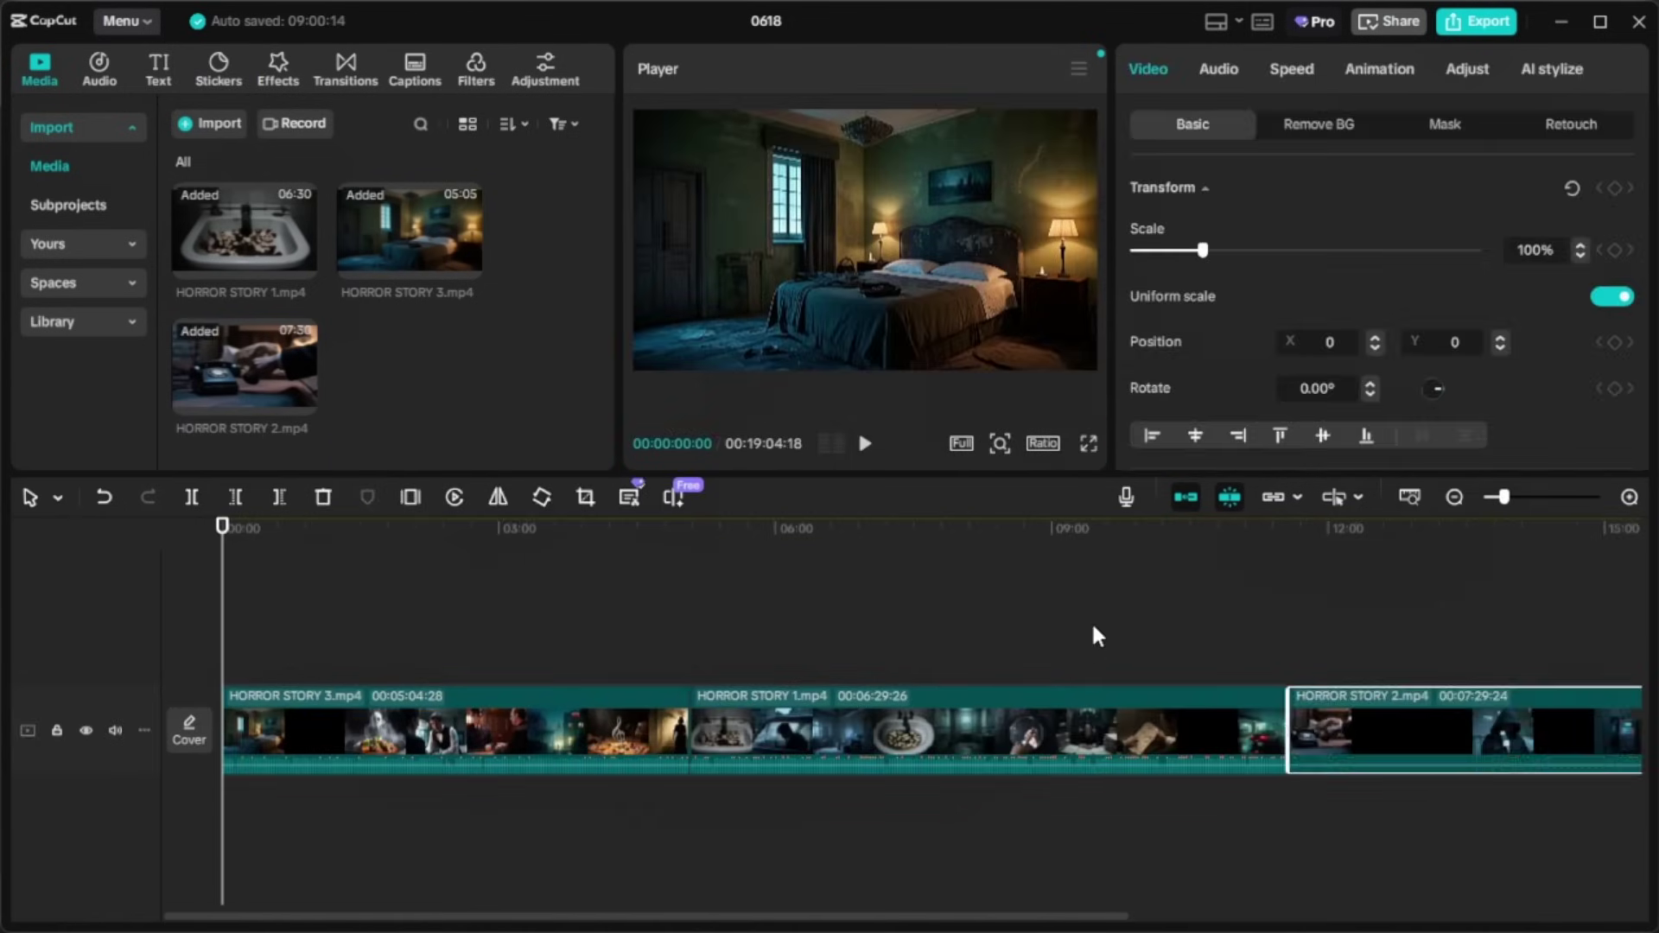
scroll(1092, 621, "down", 2)
Search the video effects for "vapor" and add the Vapor effect above the clips from the start of the timeline.
left_click(277, 69)
left_click(326, 121)
type("vapor")
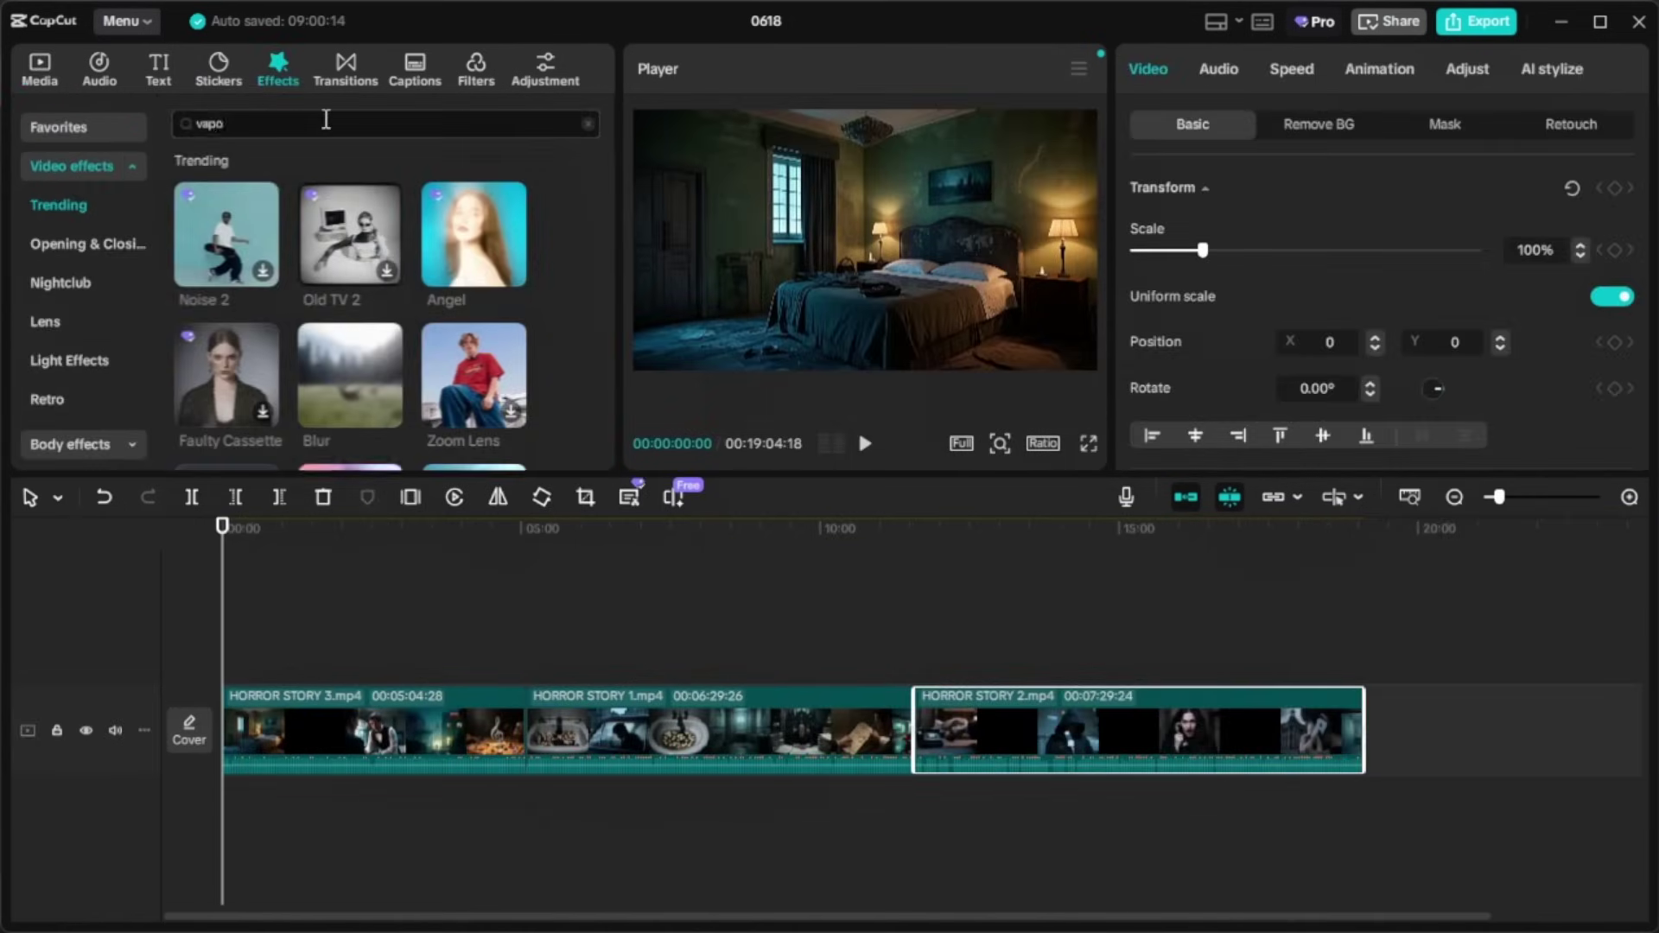
key("Return")
left_click(226, 240)
left_click(212, 381)
left_click_drag(213, 420, 723, 676)
Set the Vapor effect's atmosphere to 51 and extend the effect to the end of the last clip.
scroll(226, 665, "up", 1)
key("space")
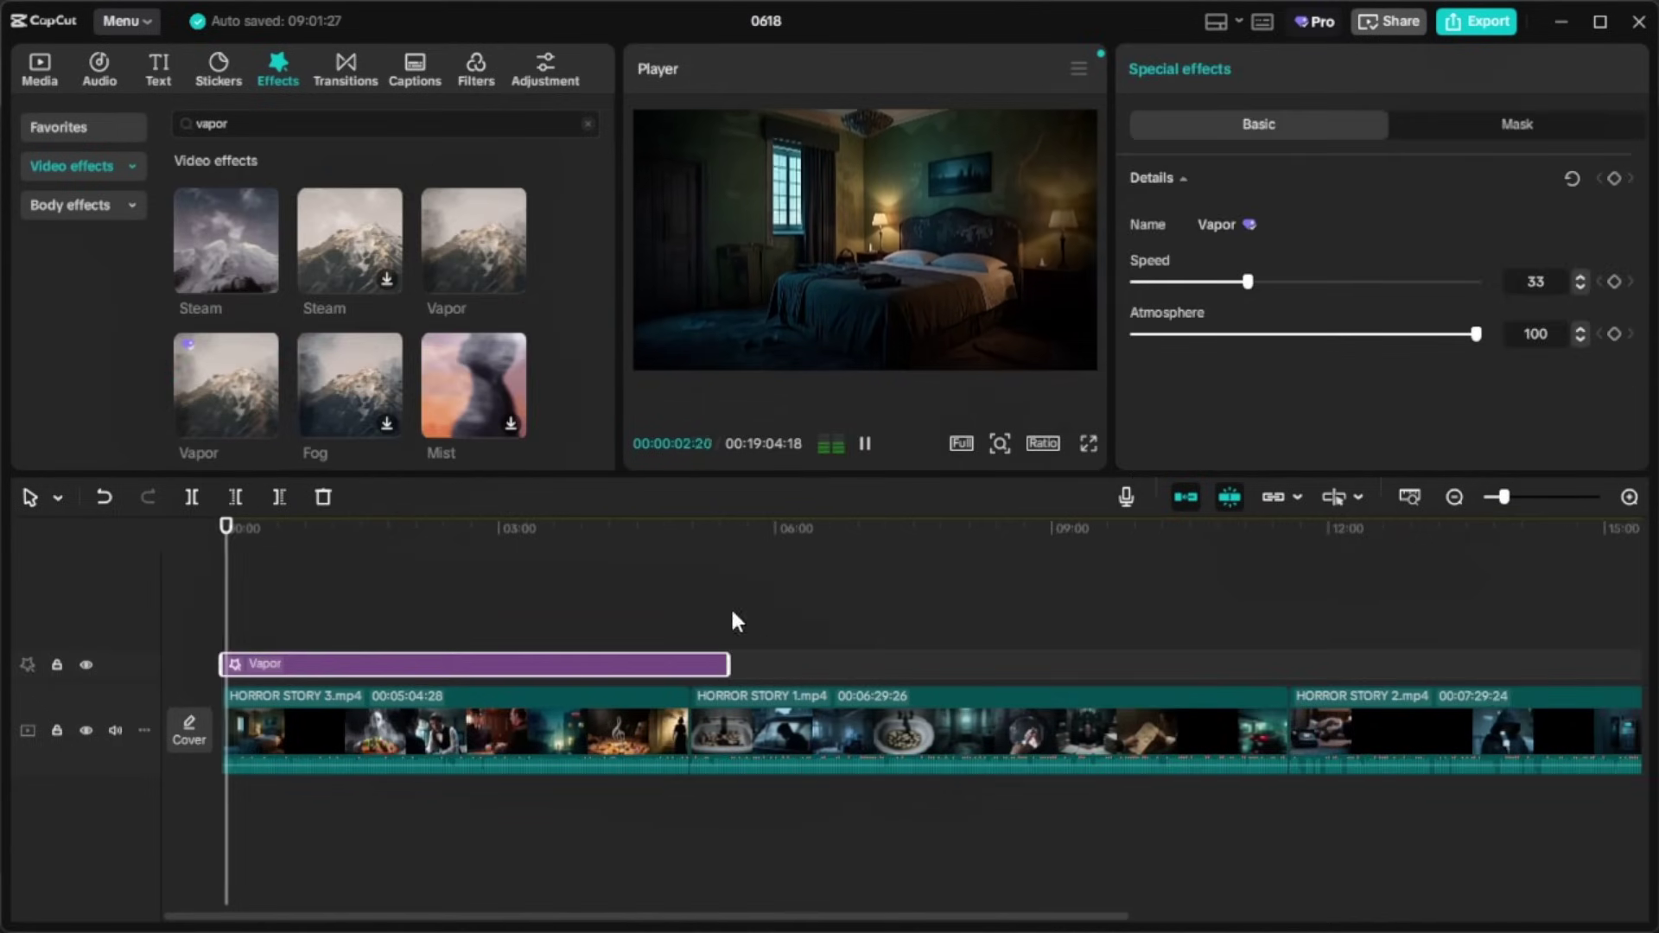
scroll(465, 400, "down", 2)
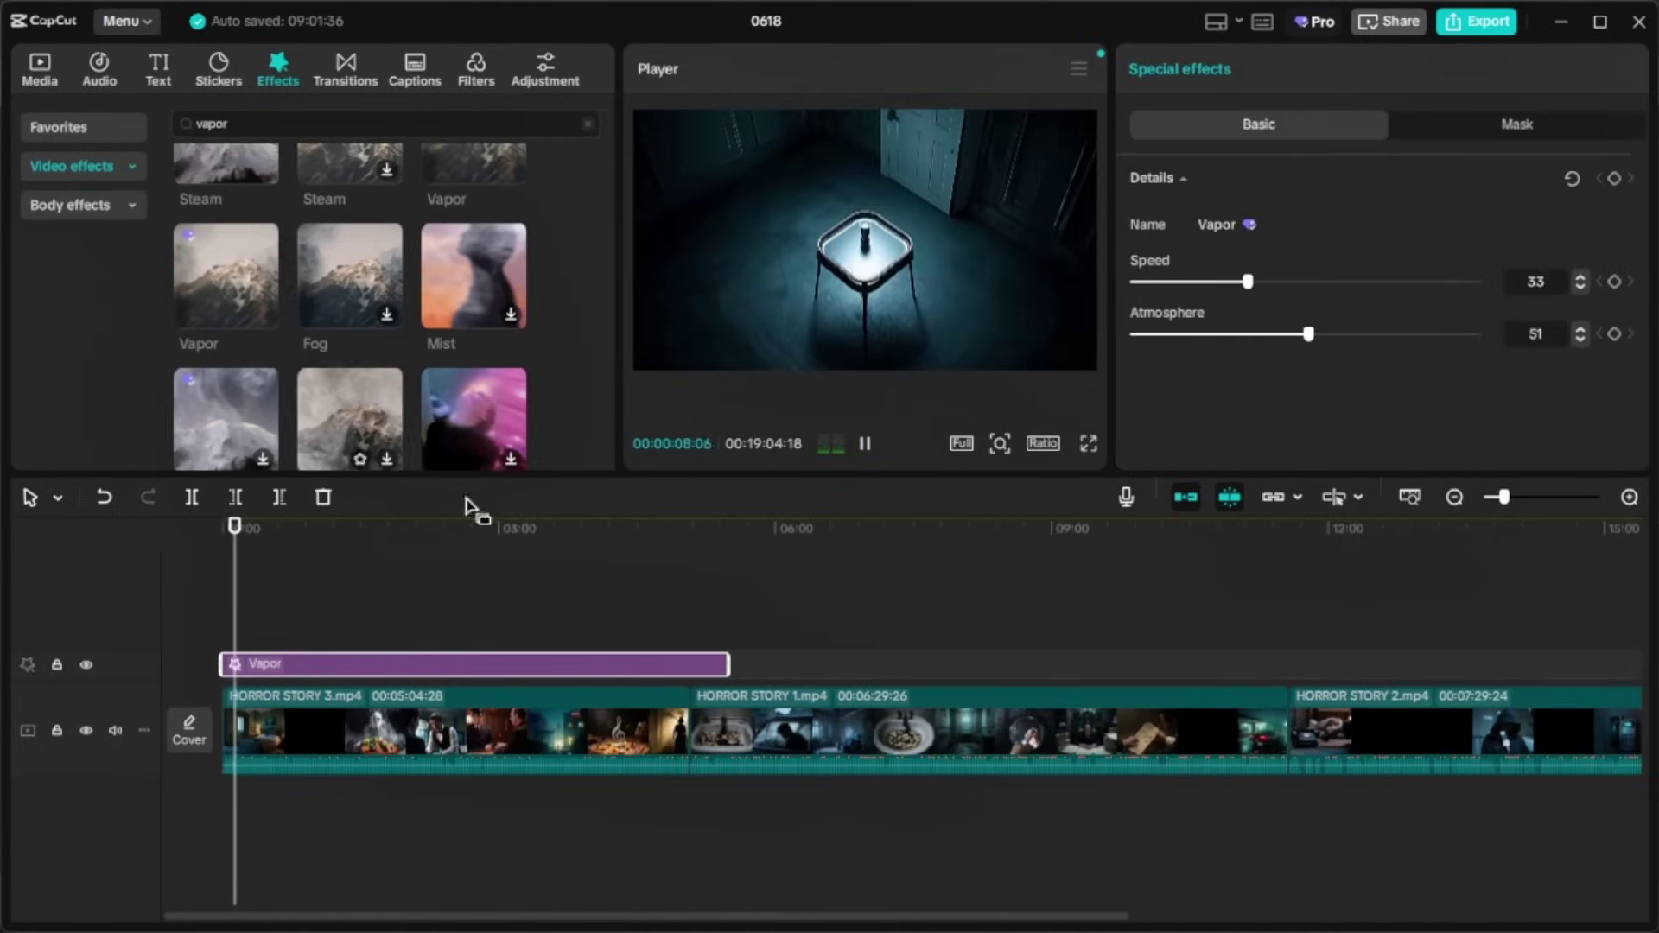
scroll(474, 507, "down", 2)
left_click_drag(519, 664, 1250, 680)
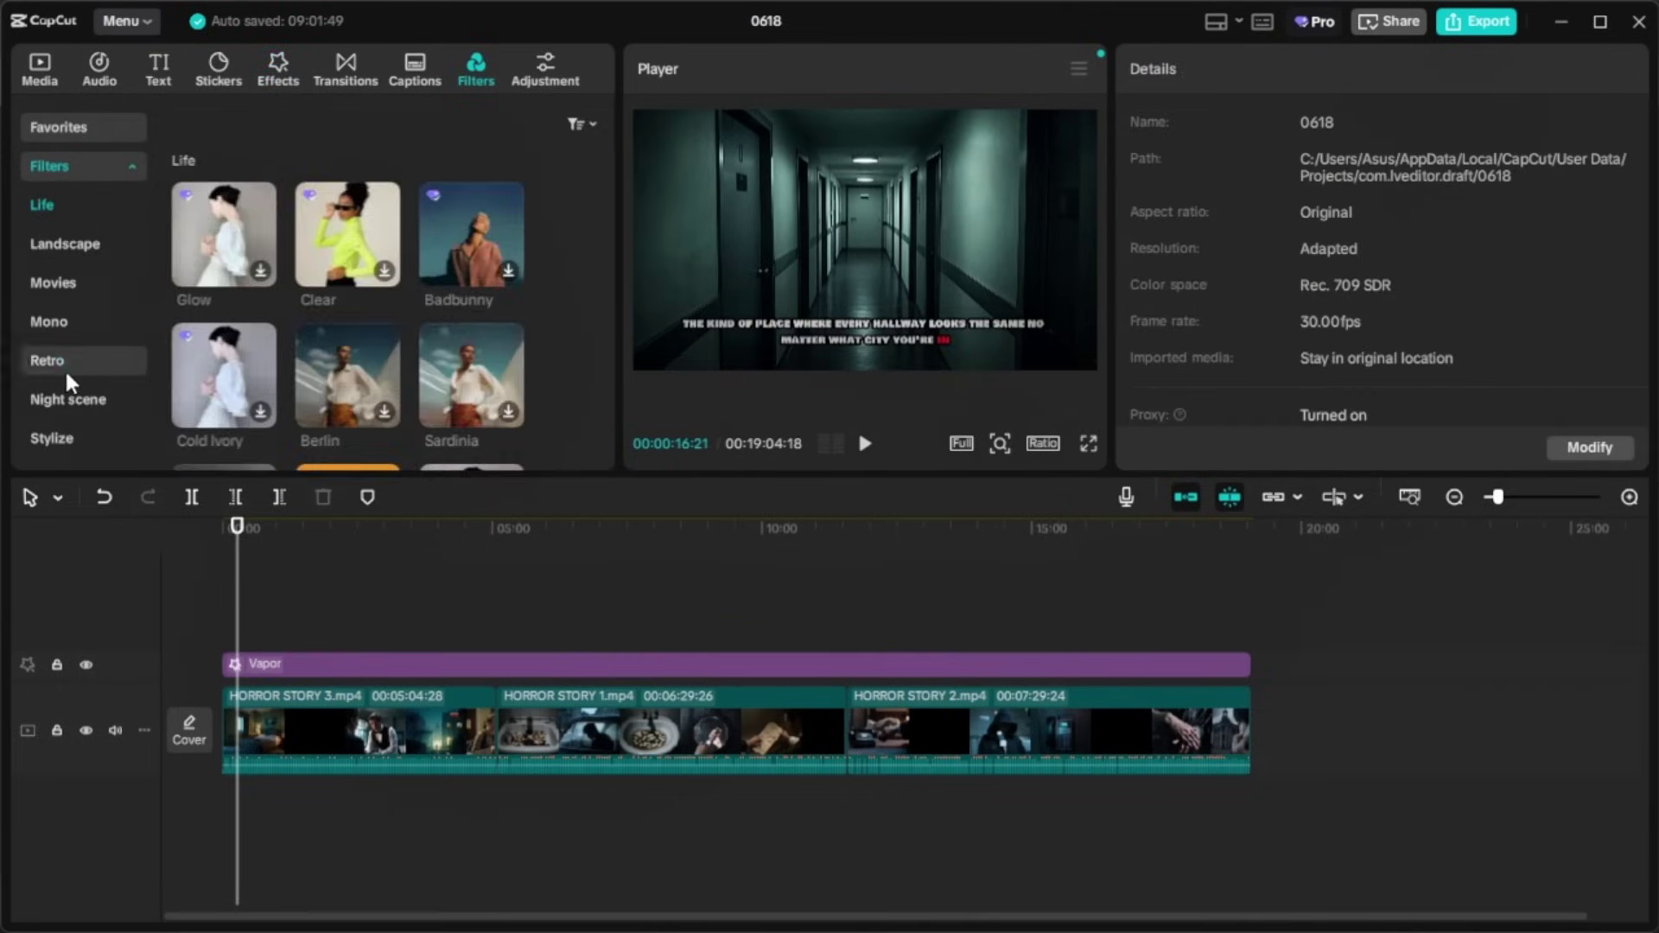
Add the Dunkirk filter from the Movies filters and stretch it over the full length of the clips.
left_click(70, 369)
left_click(76, 394)
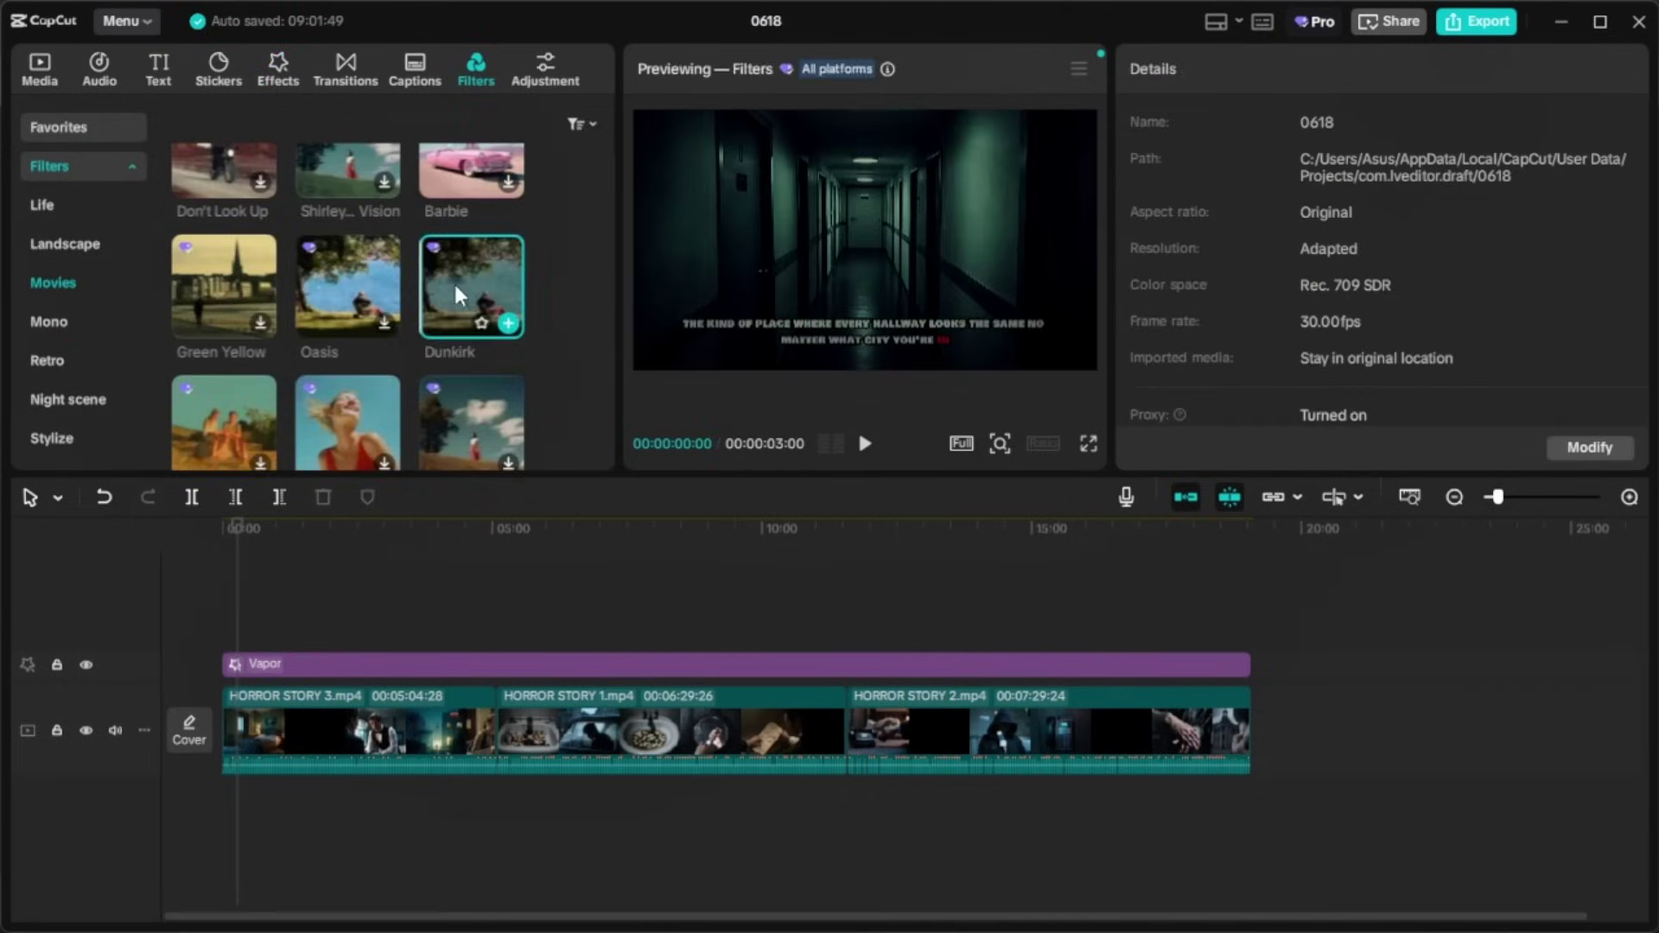
left_click_drag(471, 285, 1258, 636)
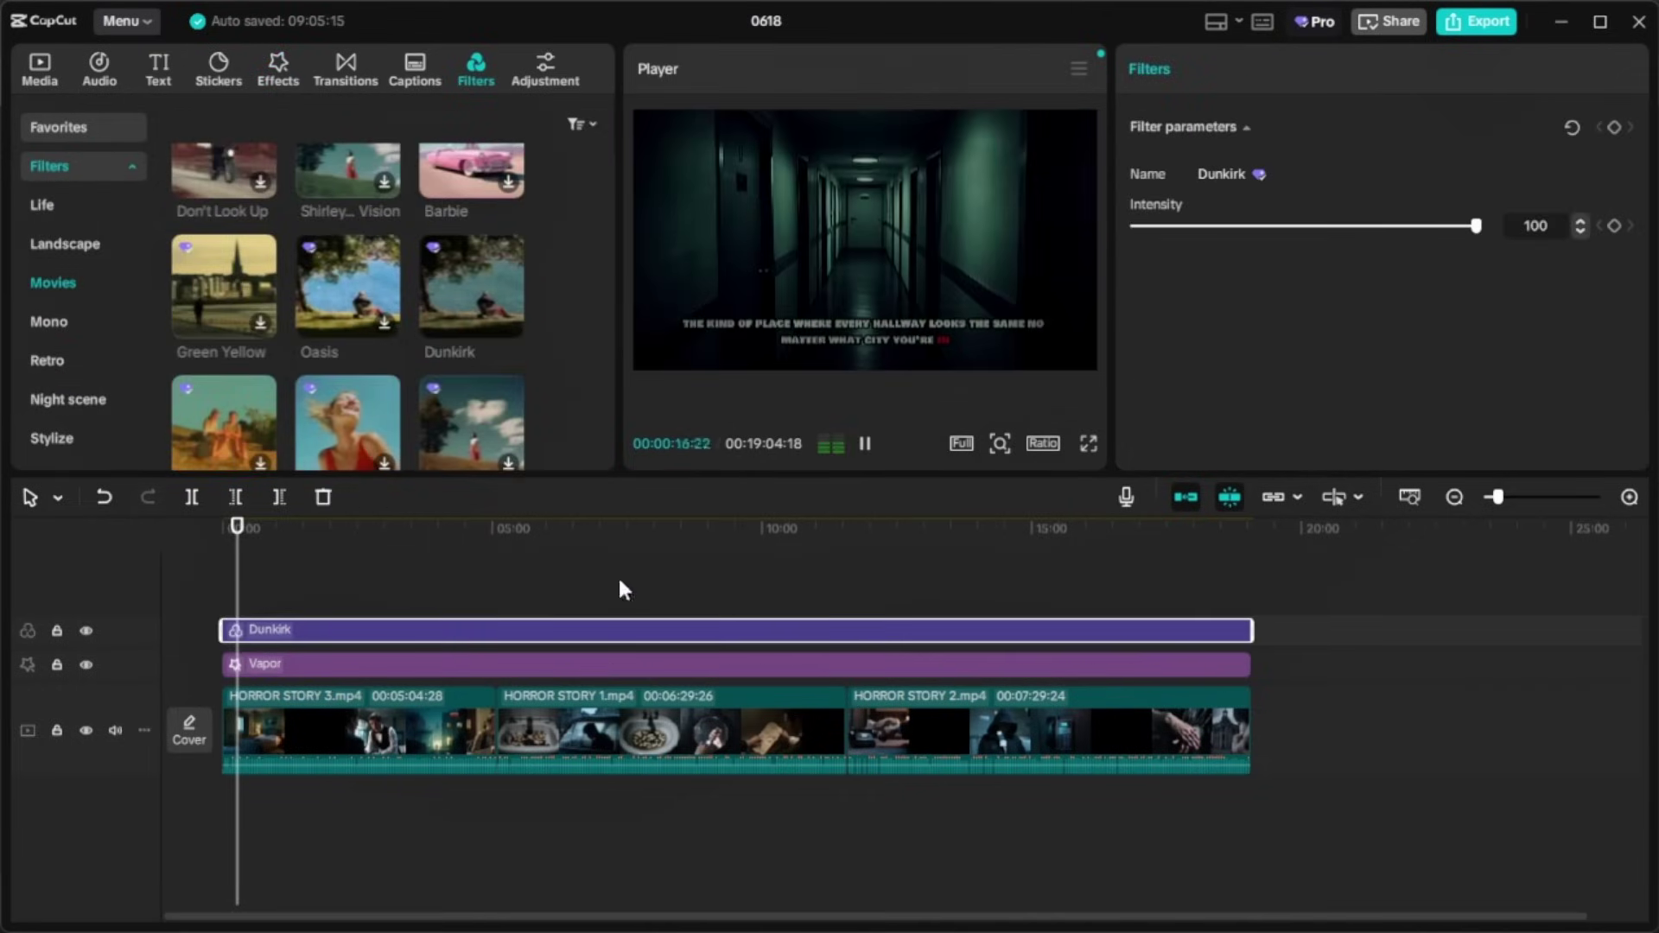
Reduce the Dunkirk filter's intensity and preview the graded video in full screen.
left_click_drag(1476, 226, 1403, 225)
key("space")
left_click(1088, 444)
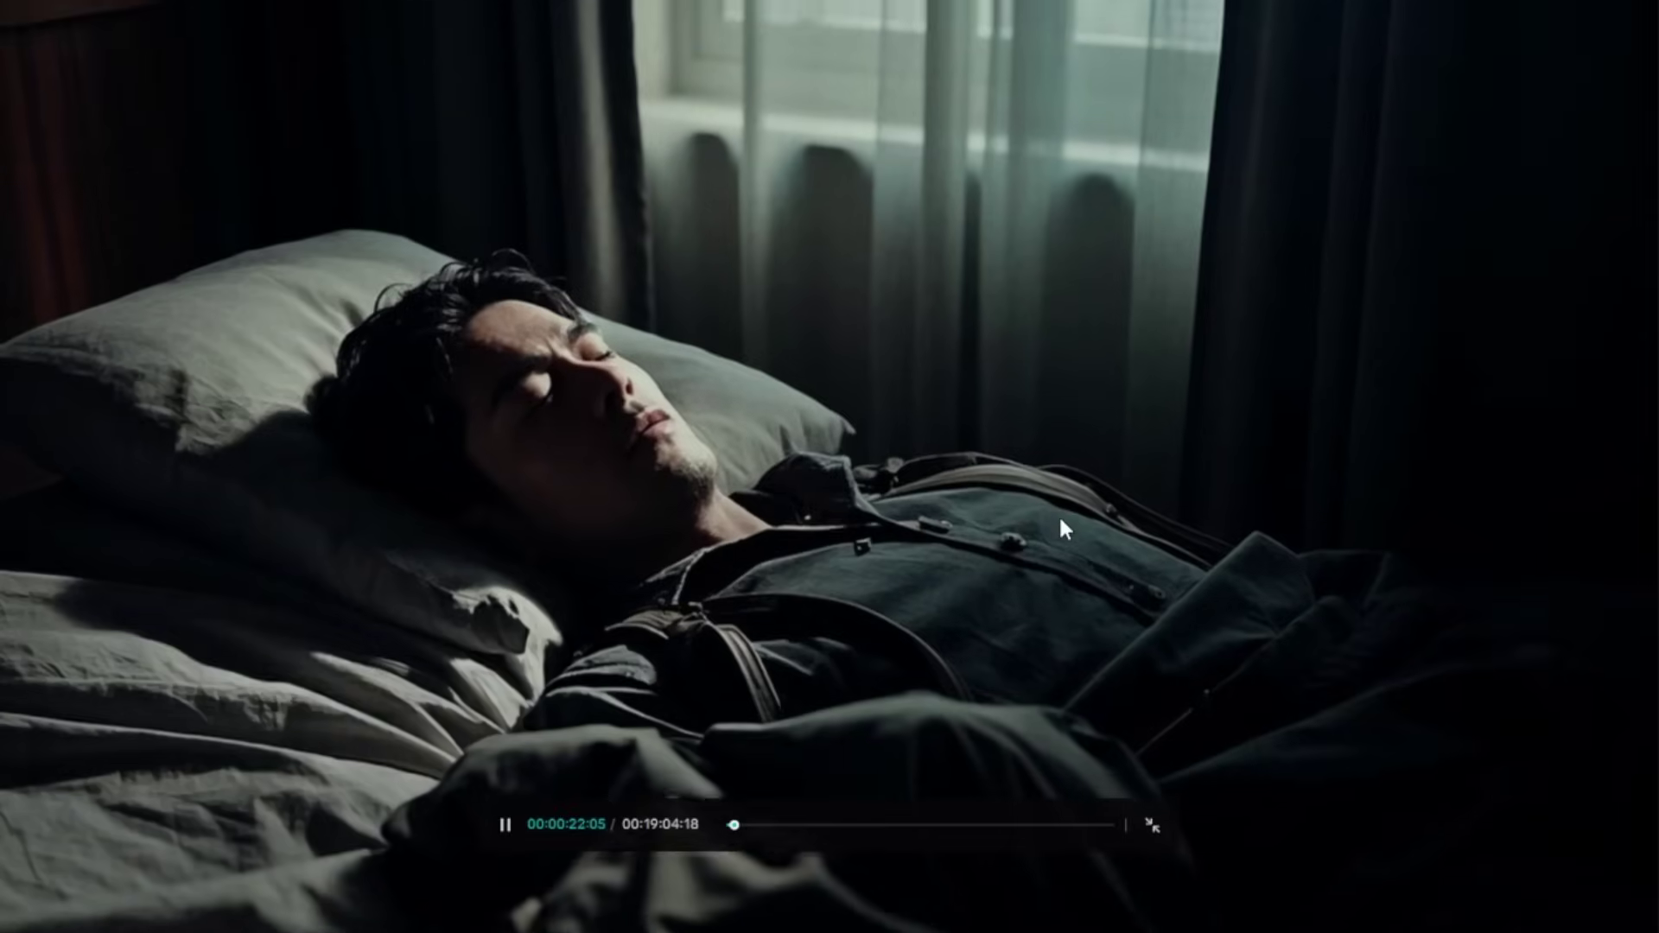
key("Escape")
Add a Halloween text template reading "Story 1" and "The Guest in the Peephole" near the first clip's beginning and play it back.
left_click_drag(248, 607, 225, 602)
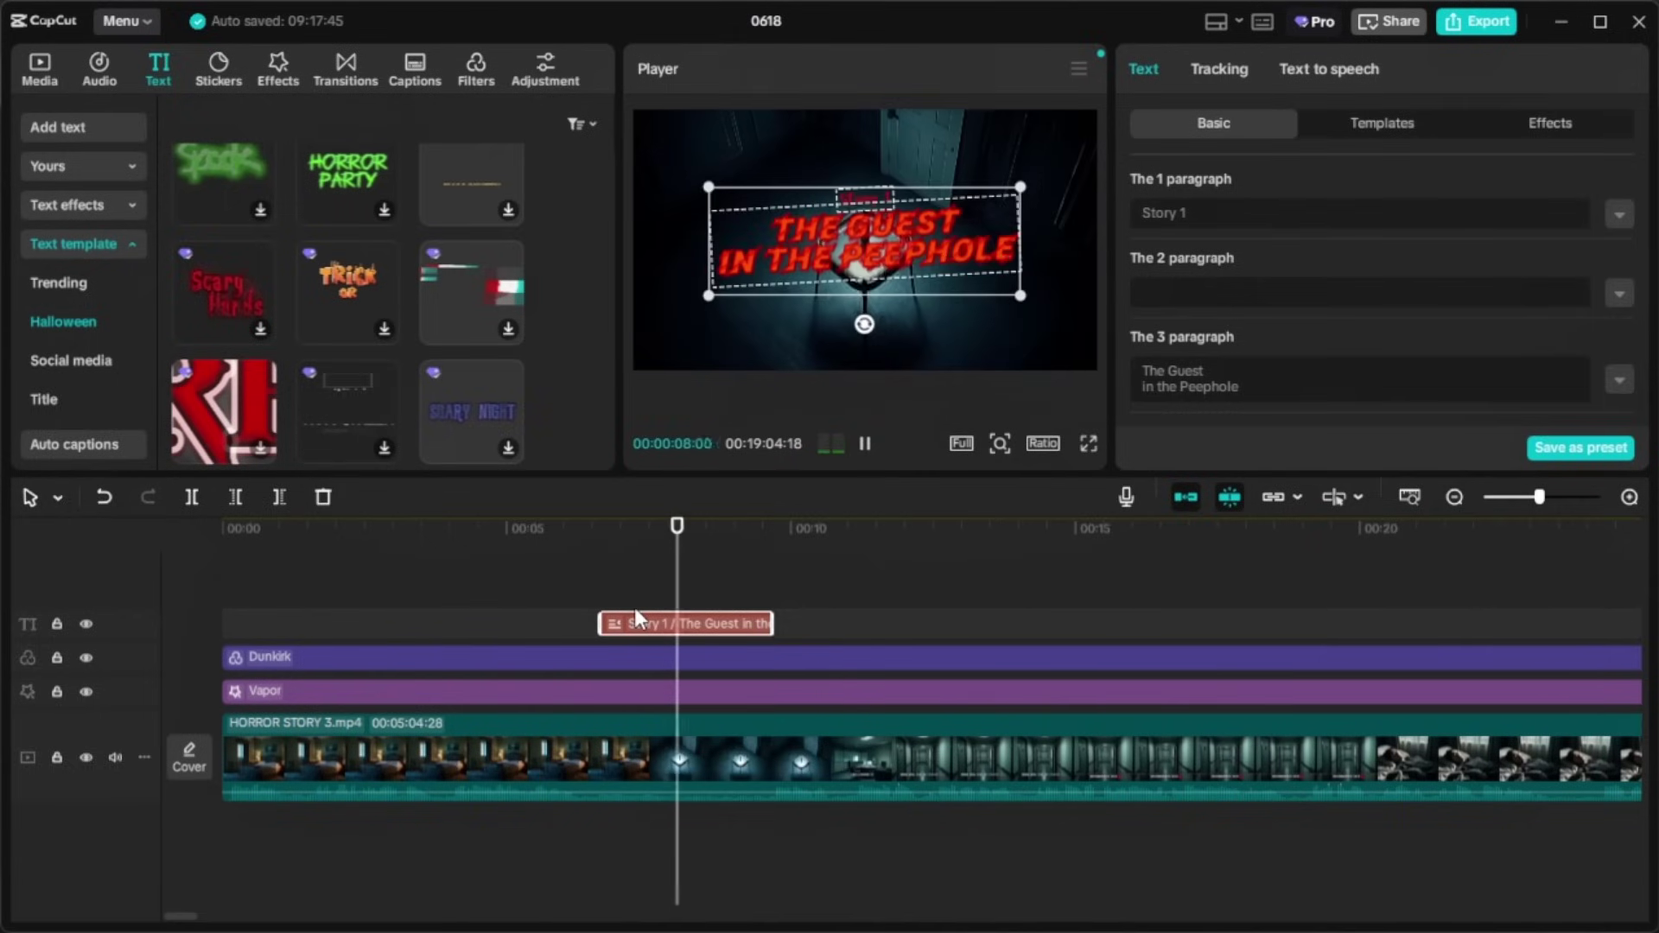
scroll(844, 626, "down", 5, "ctrl")
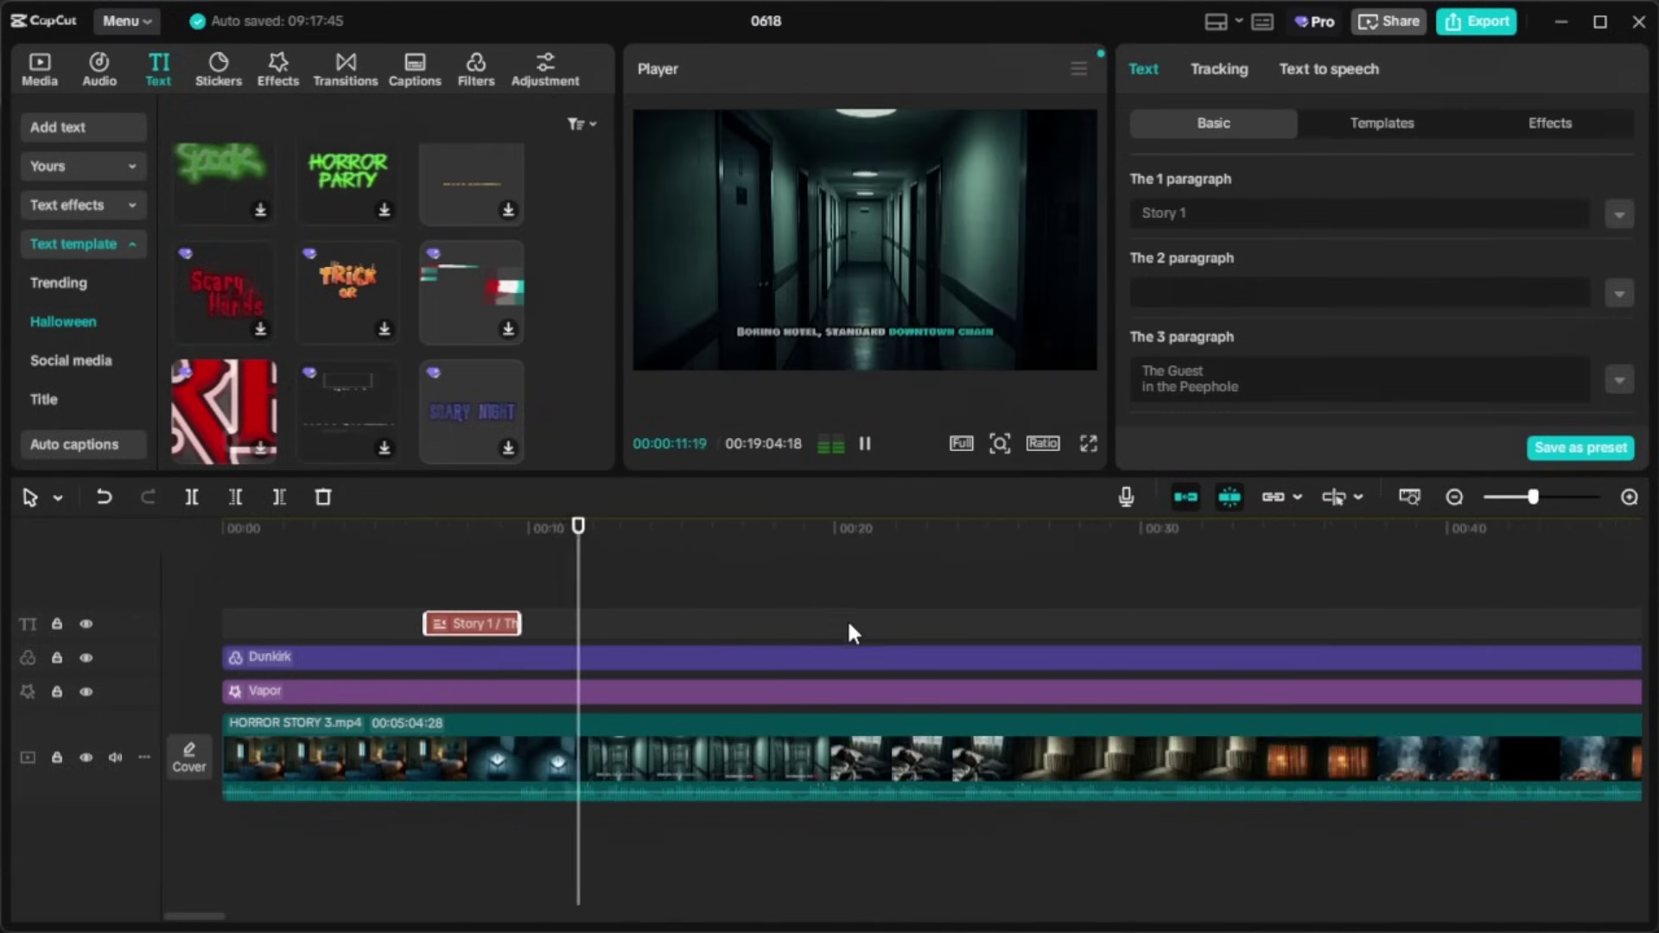
key("space")
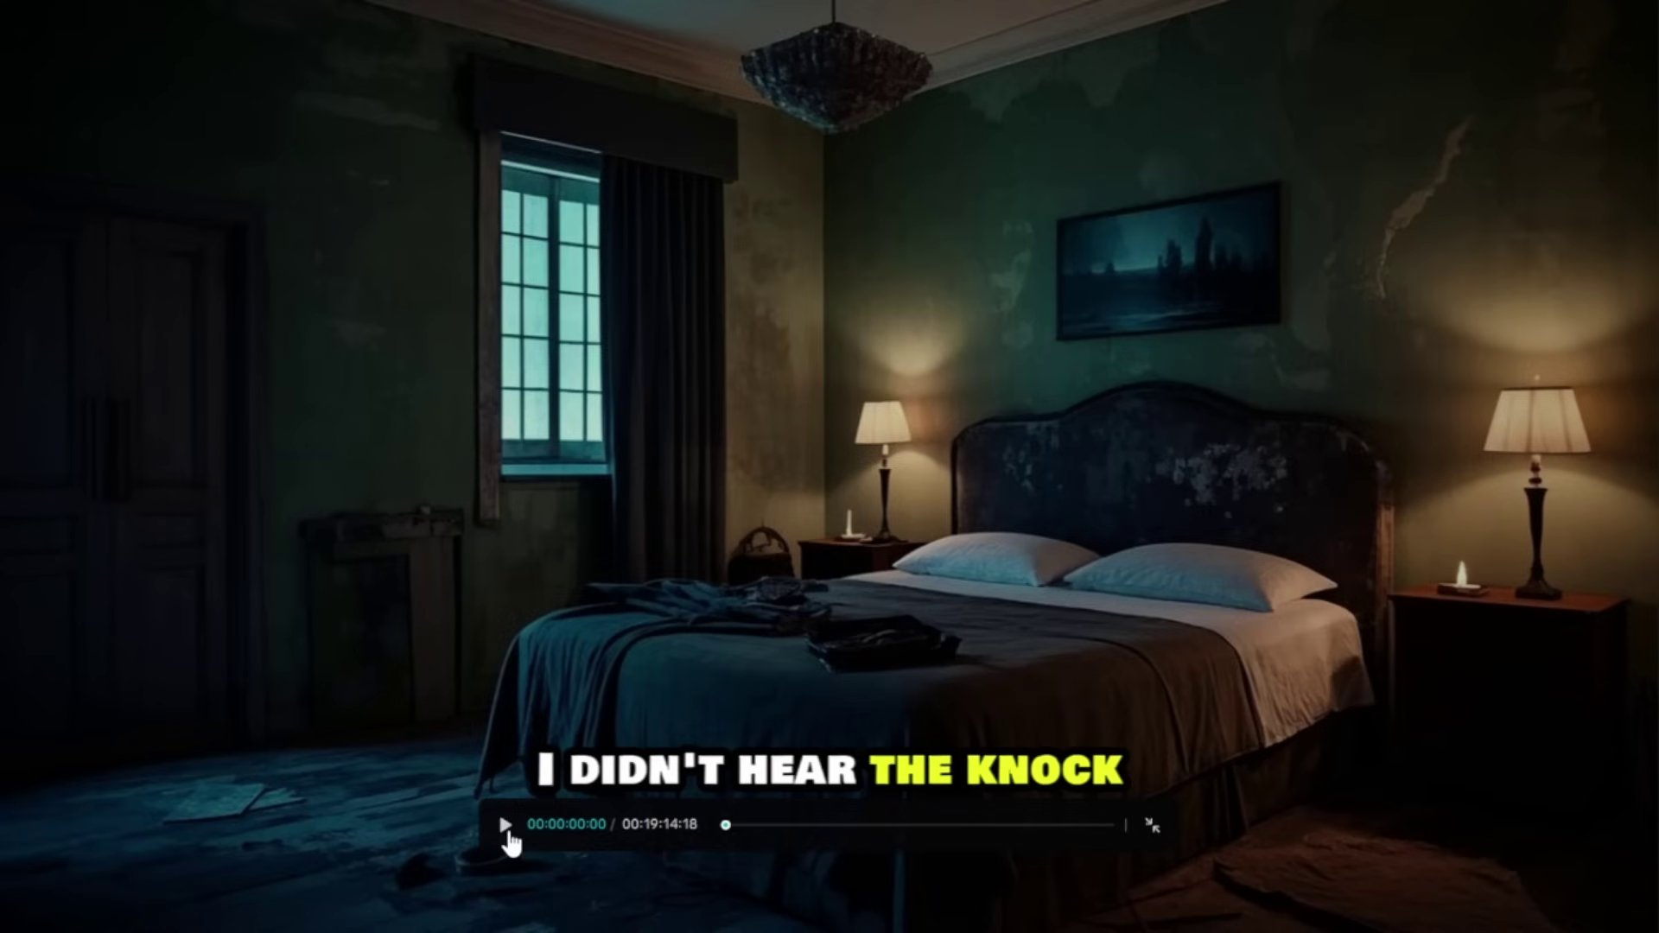
Play the captioned compilation from the beginning in full screen.
left_click(507, 832)
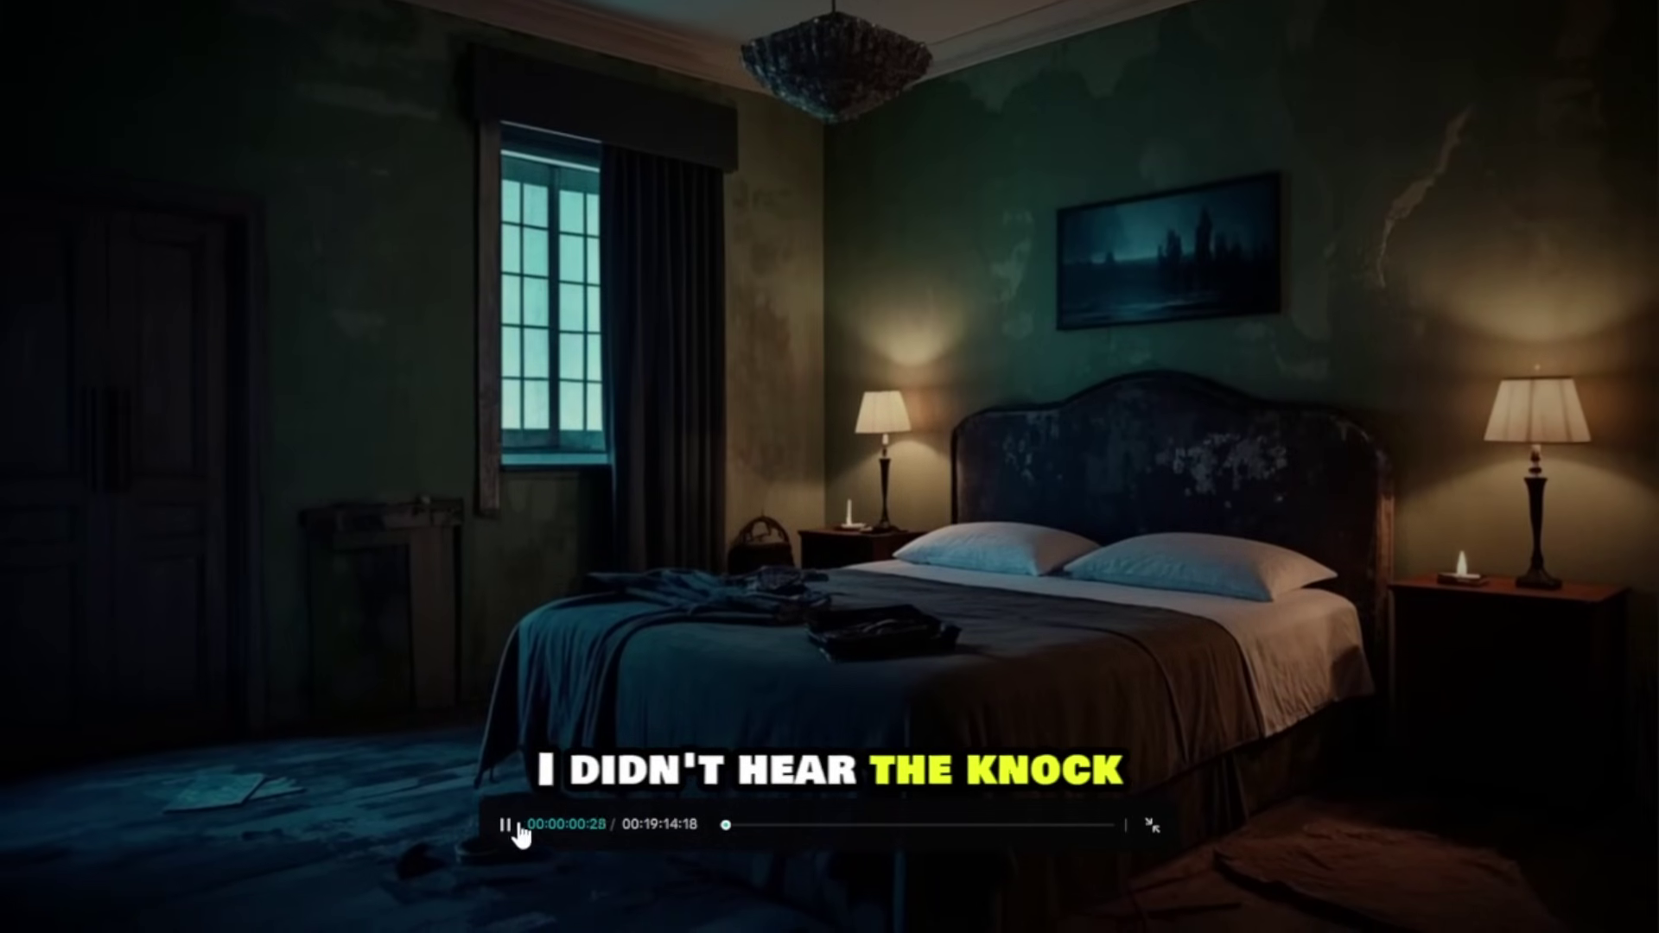